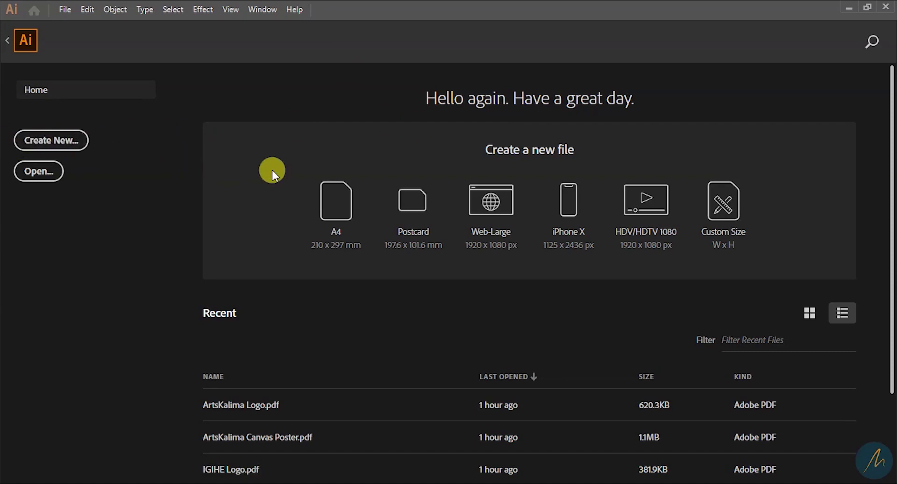
# - Create a new document named PK Photo qts from the Web presets, 30 by 30 cm with one artboard
pyautogui.click(59, 140)
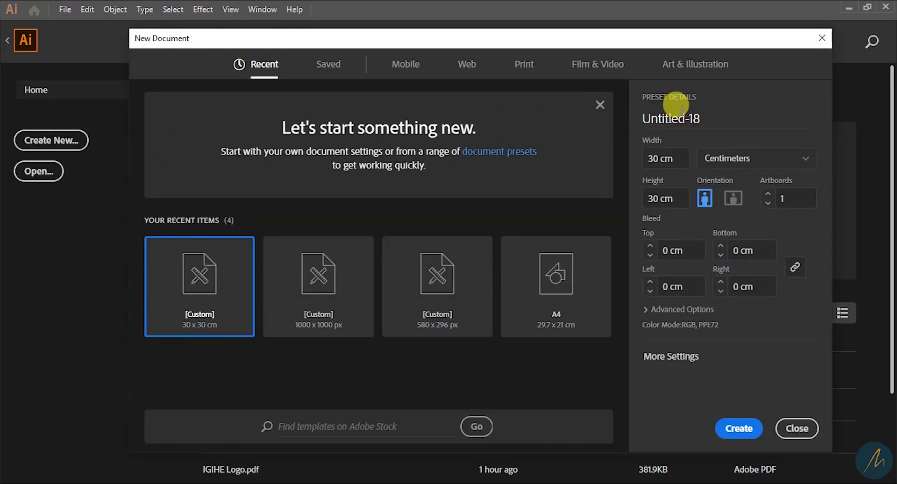
pyautogui.click(468, 66)
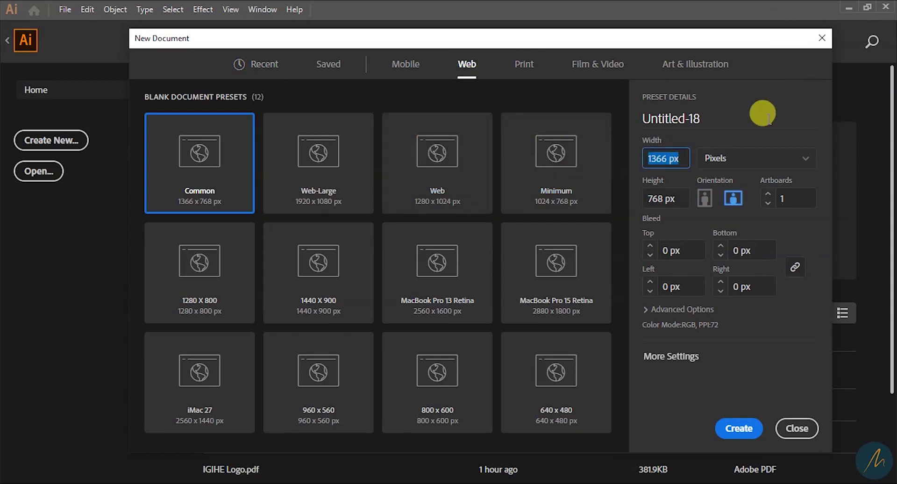
pyautogui.click(751, 125)
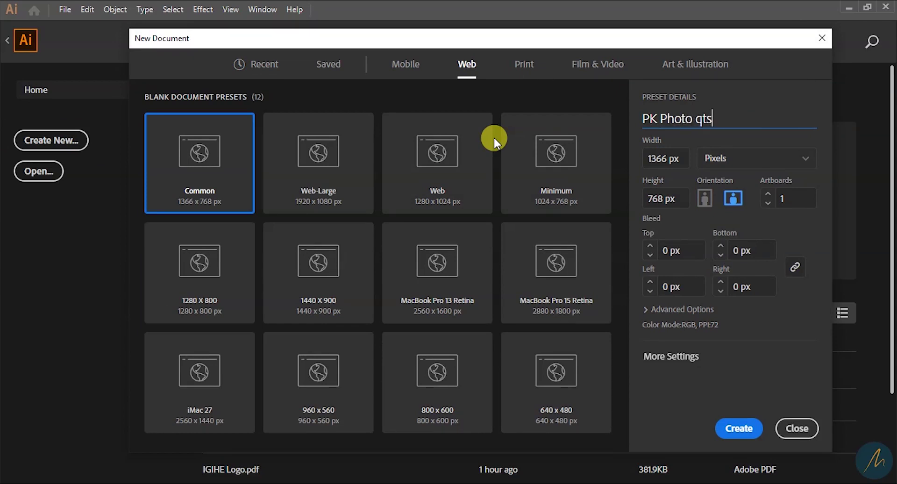
pyautogui.click(743, 160)
pyautogui.click(737, 269)
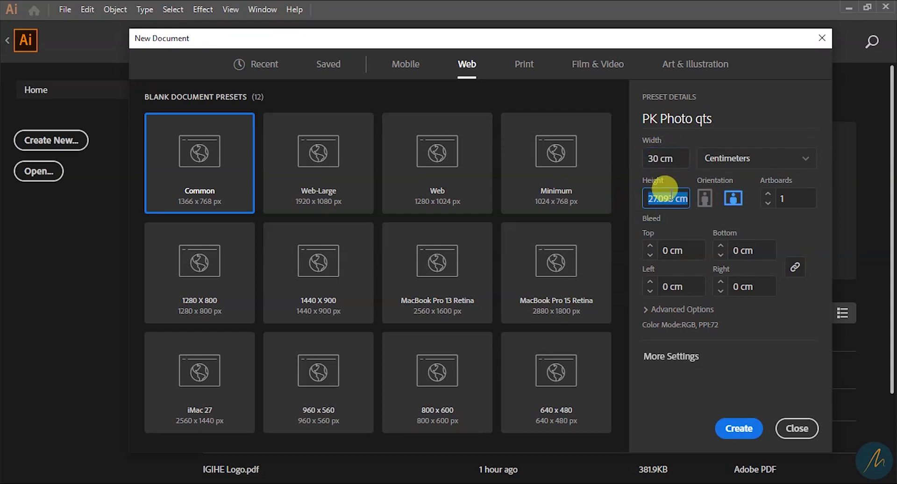
pyautogui.write('30')
pyautogui.click(802, 197)
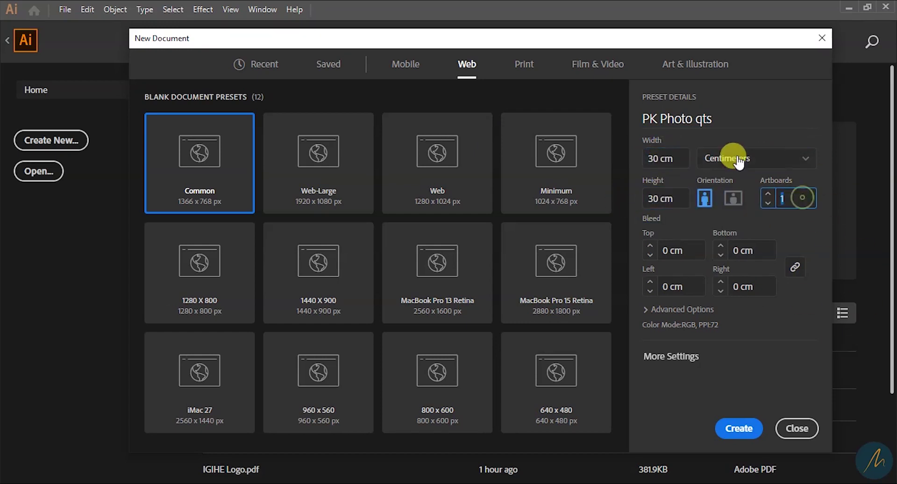
pyautogui.click(735, 428)
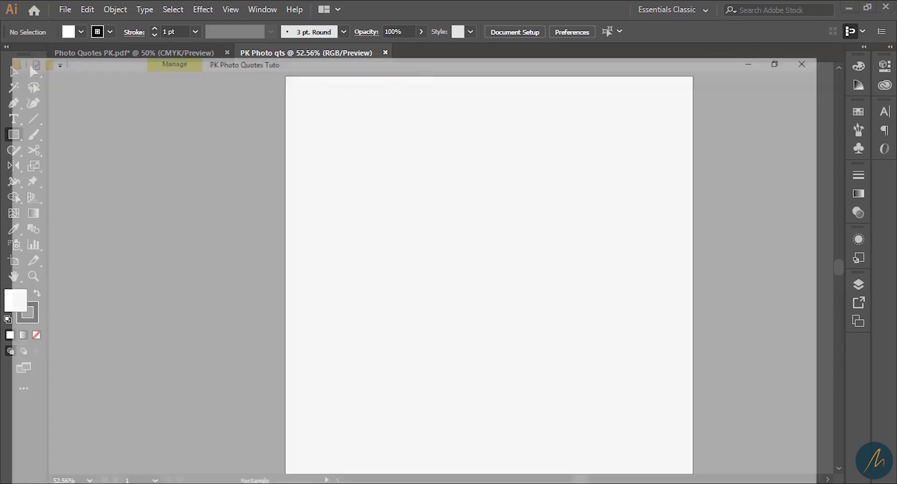
# - Place the PK image from the PK Photo Quotes Tuto folder over the artboard and embed it
pyautogui.click(339, 178)
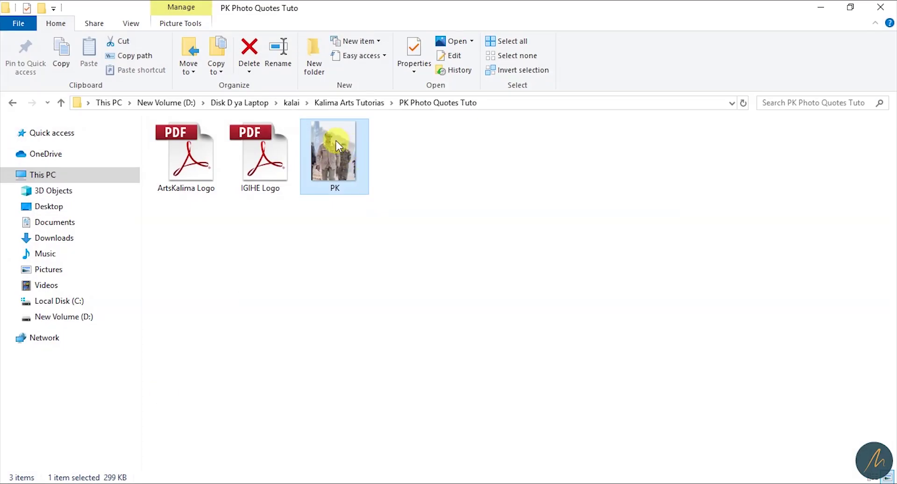
pyautogui.moveTo(336, 141); pyautogui.dragTo(461, 289)
pyautogui.scroll(-1, 461, 289)
pyautogui.press('space')
pyautogui.moveTo(486, 255); pyautogui.dragTo(403, 269)
pyautogui.press('v')
pyautogui.moveTo(317, 203); pyautogui.dragTo(416, 221)
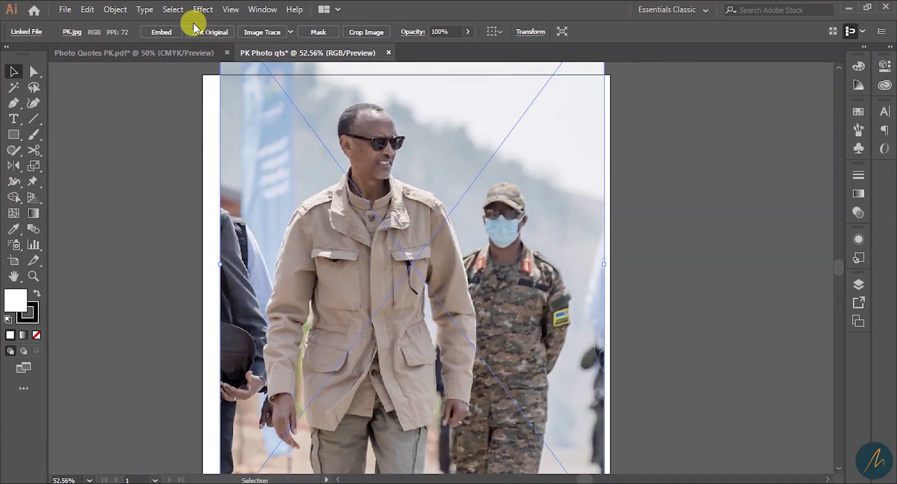
pyautogui.click(161, 33)
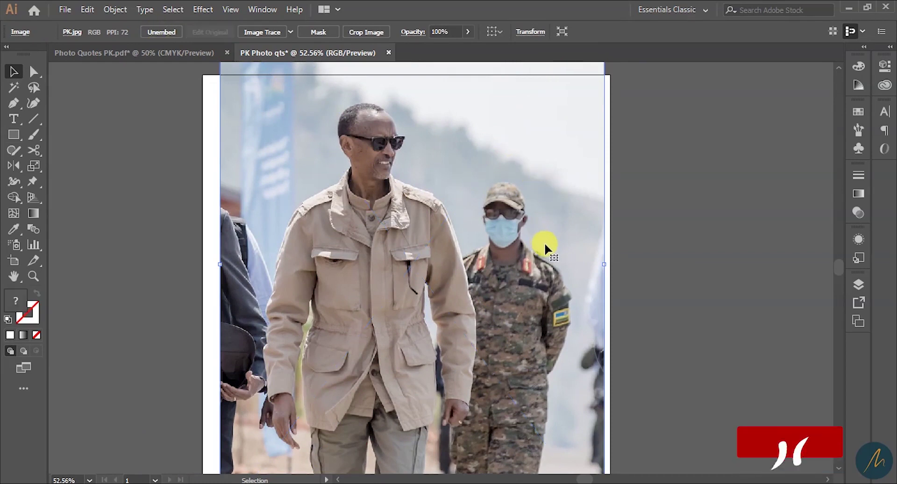
# - Draw a rectangle covering the whole artboard over the photo and fill it with black, without a stroke
pyautogui.click(14, 135)
pyautogui.moveTo(199, 71); pyautogui.dragTo(609, 404)
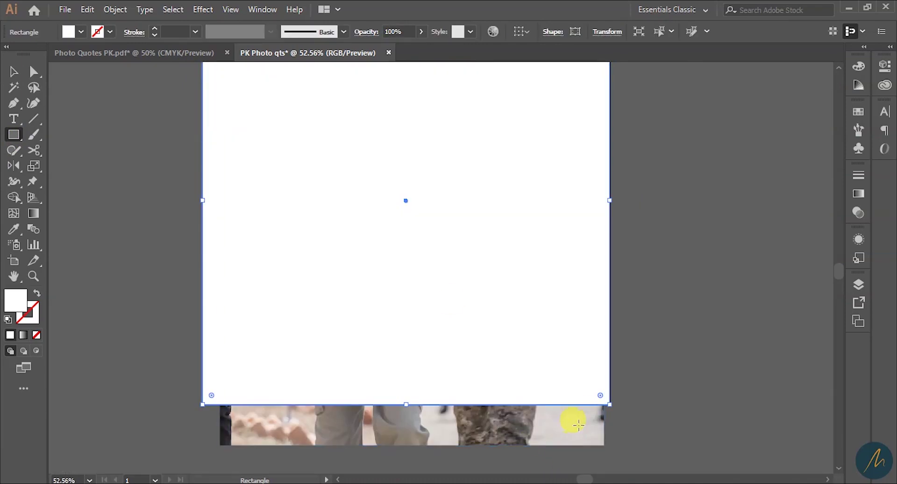
pyautogui.click(36, 55)
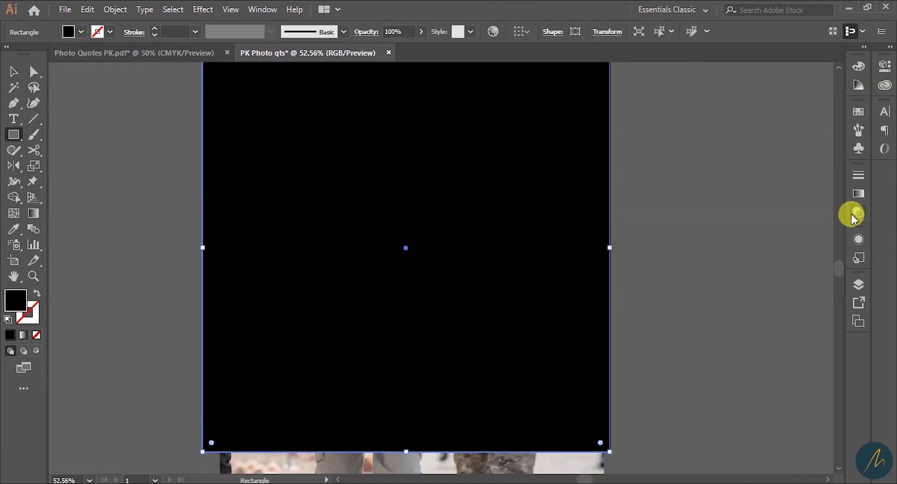
pyautogui.scroll(2, 620, 232)
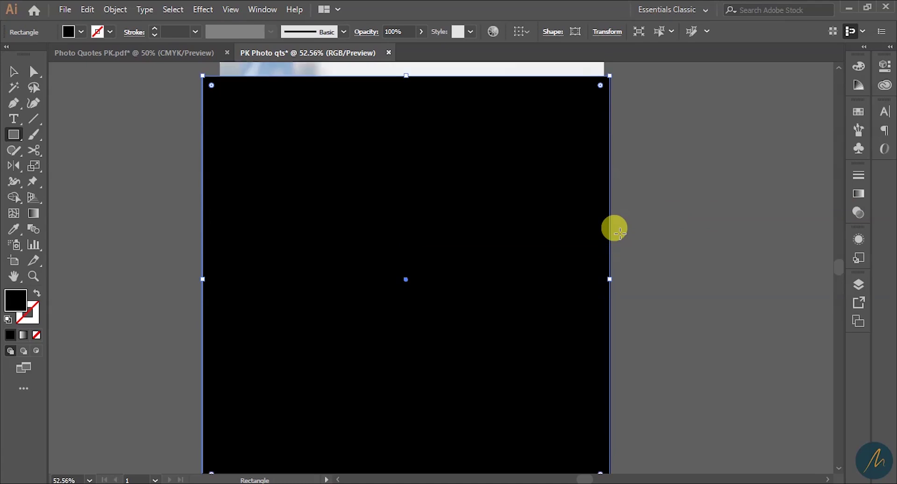
# - Apply a linear gradient fill to the black rectangle and delete its white colour stop
pyautogui.click(857, 193)
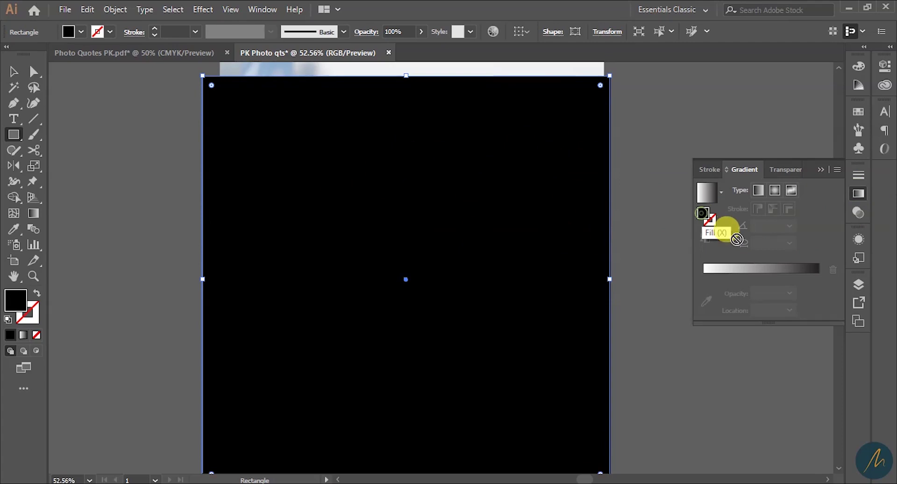
pyautogui.click(725, 270)
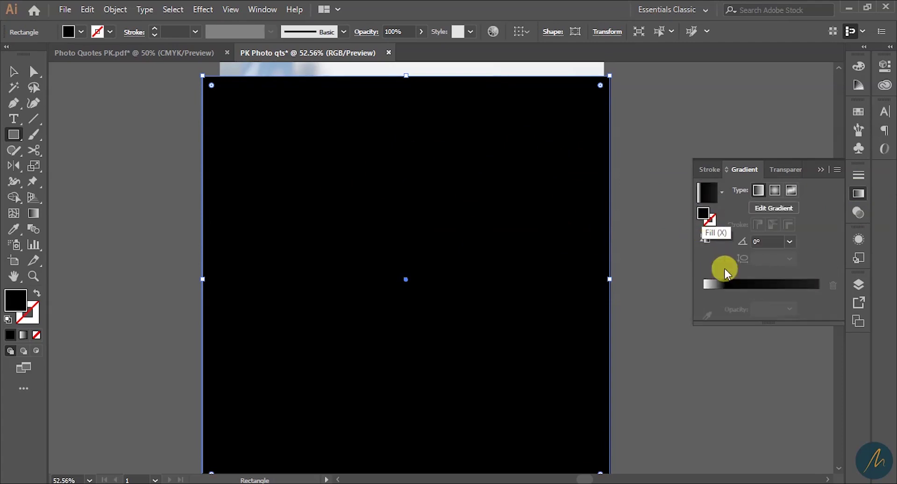
pyautogui.click(703, 294)
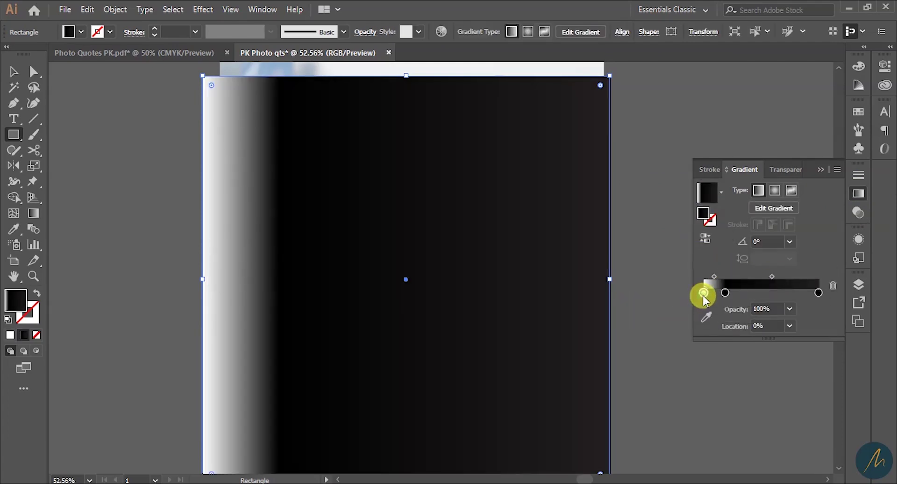
pyautogui.click(833, 286)
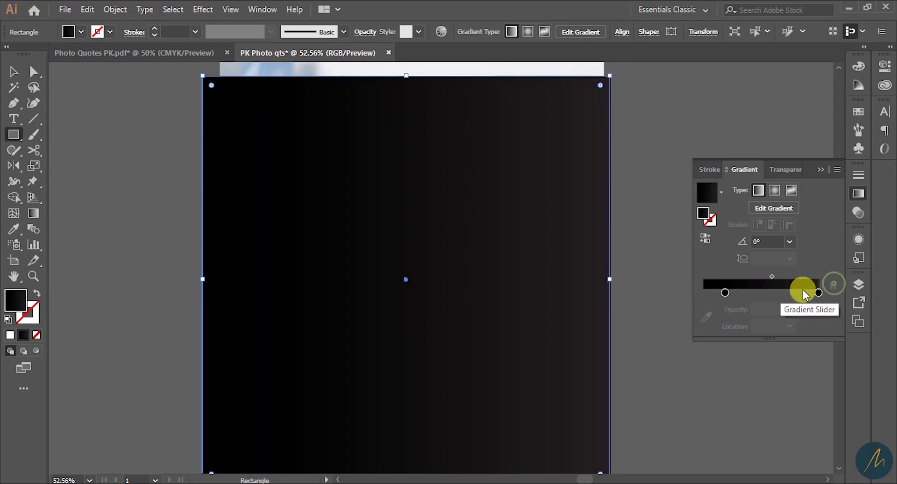
# - Duplicate the black gradient stop, delete the original end stop and move the black copy to the 100% location
pyautogui.click(726, 293)
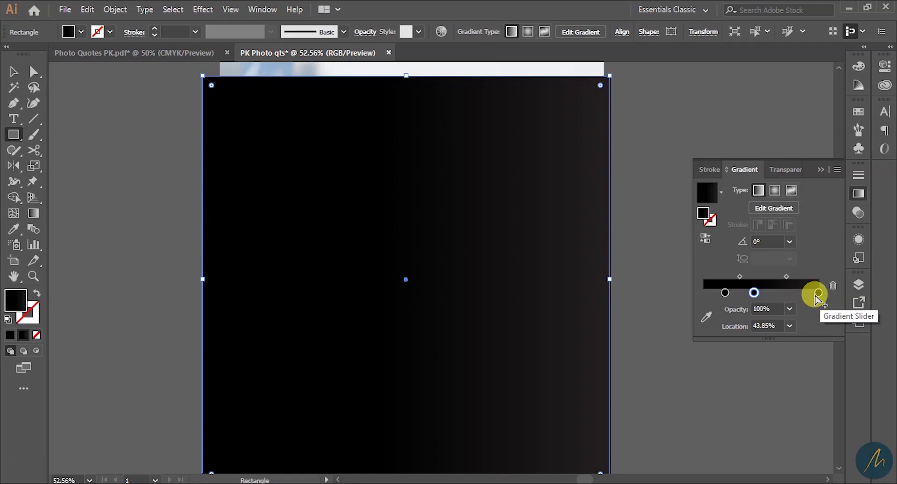
pyautogui.click(817, 294)
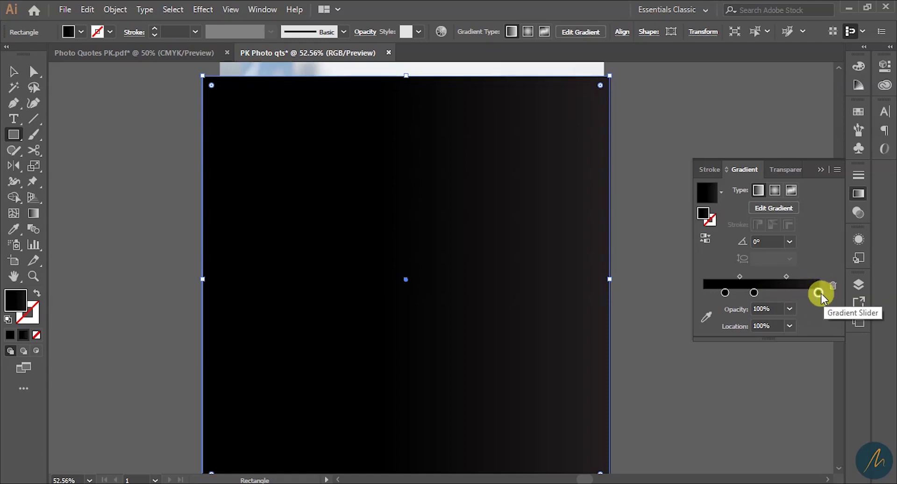
pyautogui.click(754, 293)
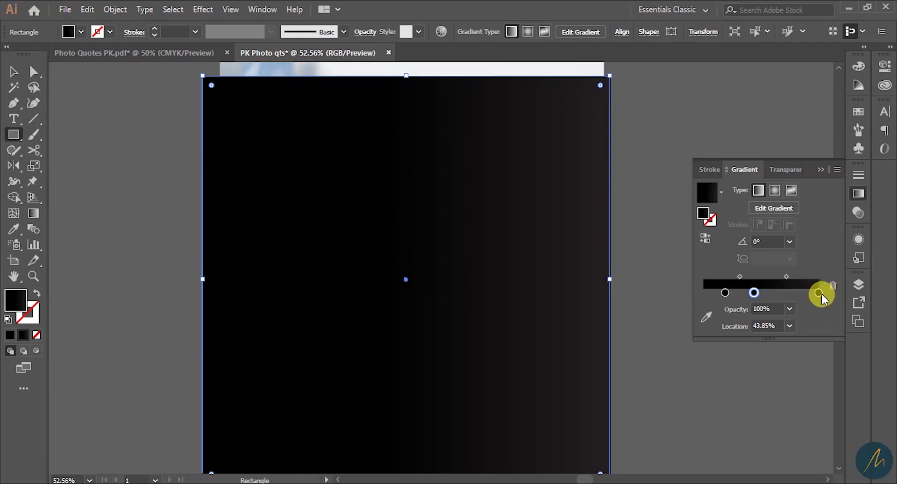
pyautogui.click(834, 286)
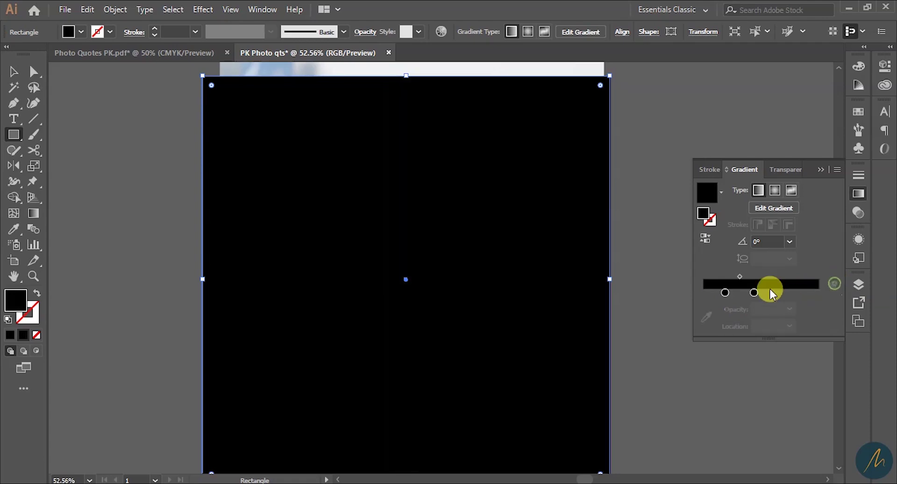
pyautogui.click(753, 293)
pyautogui.moveTo(760, 293); pyautogui.dragTo(819, 293)
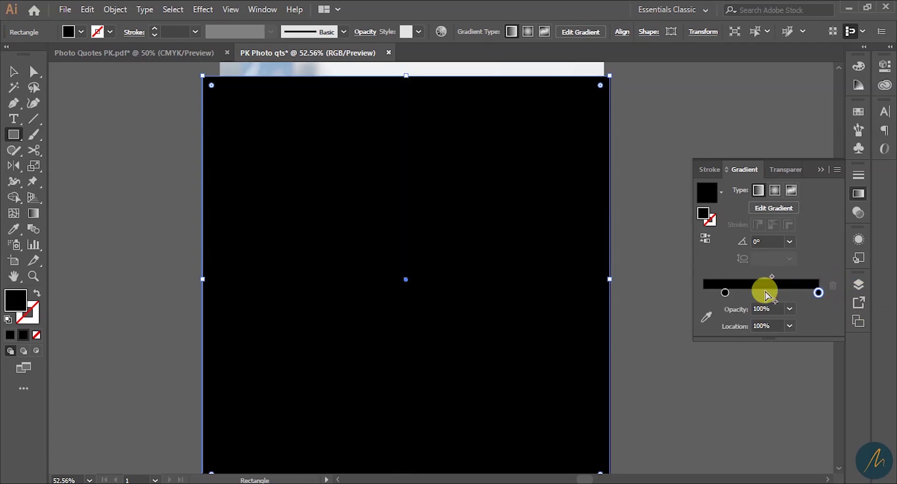
# - Move the first gradient stop to about 45% and set its opacity to 20%
pyautogui.moveTo(726, 293); pyautogui.dragTo(756, 293)
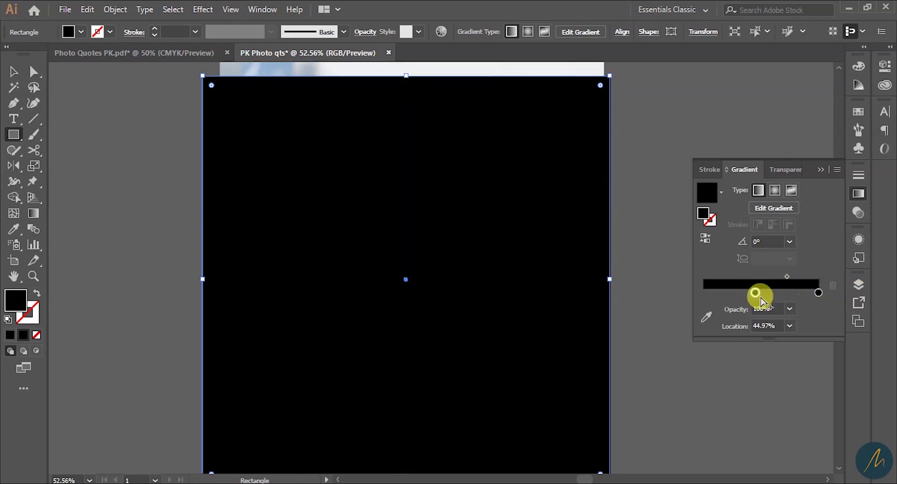
pyautogui.click(789, 309)
pyautogui.click(806, 352)
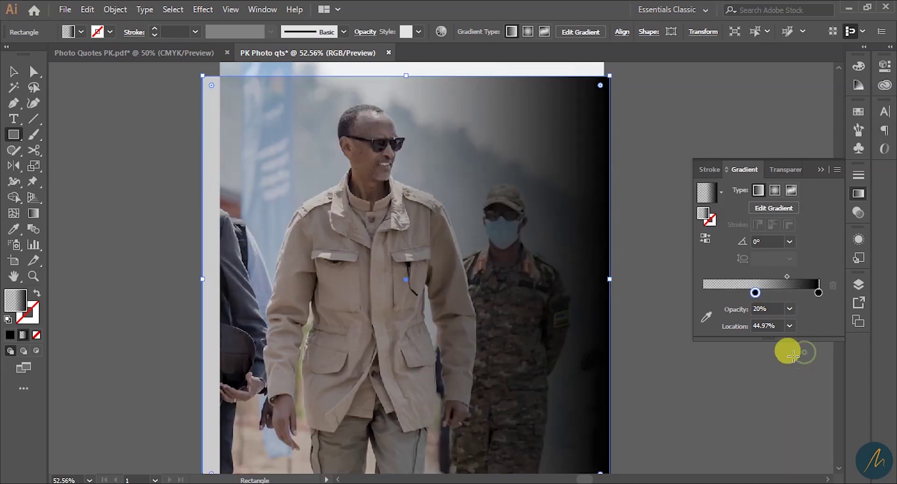
# - Rotate the gradient rectangle 180° so its dark side covers the left of the photo
pyautogui.click(14, 72)
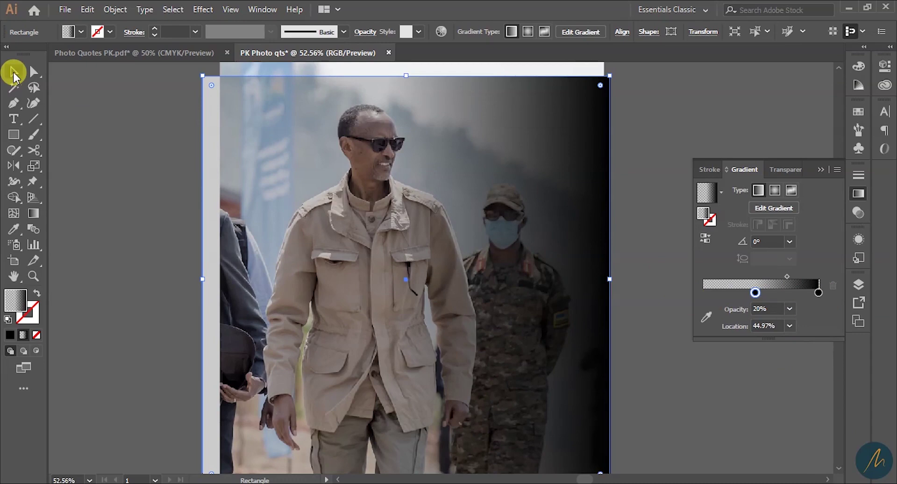
pyautogui.moveTo(612, 68); pyautogui.dragTo(353, 368)
pyautogui.press('space')
pyautogui.moveTo(465, 347); pyautogui.dragTo(488, 276)
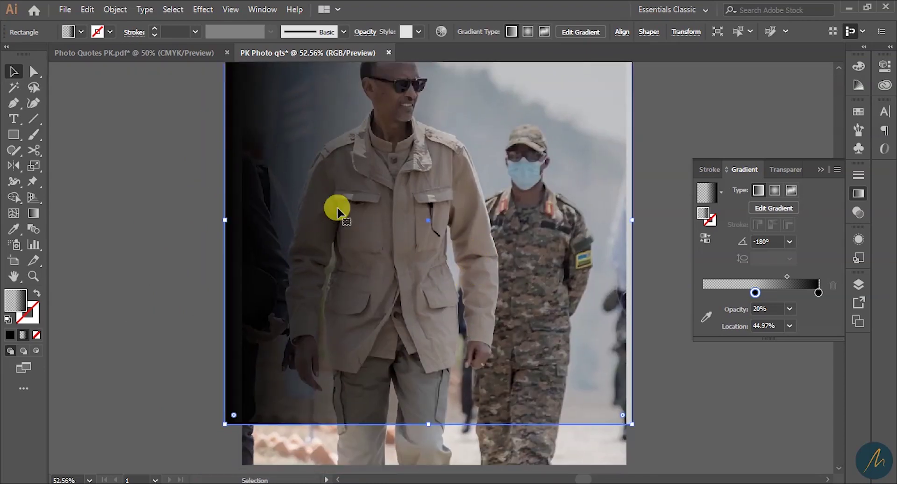
pyautogui.scroll(3, 240, 141)
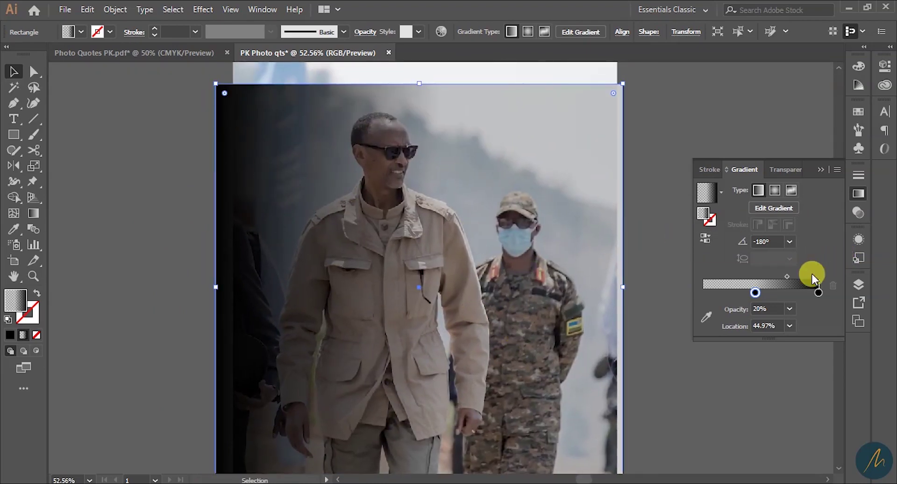
# - Strengthen the dark fade by moving the semi-transparent stop to about 9% and the black stop to about 80%
pyautogui.moveTo(756, 293); pyautogui.dragTo(722, 294)
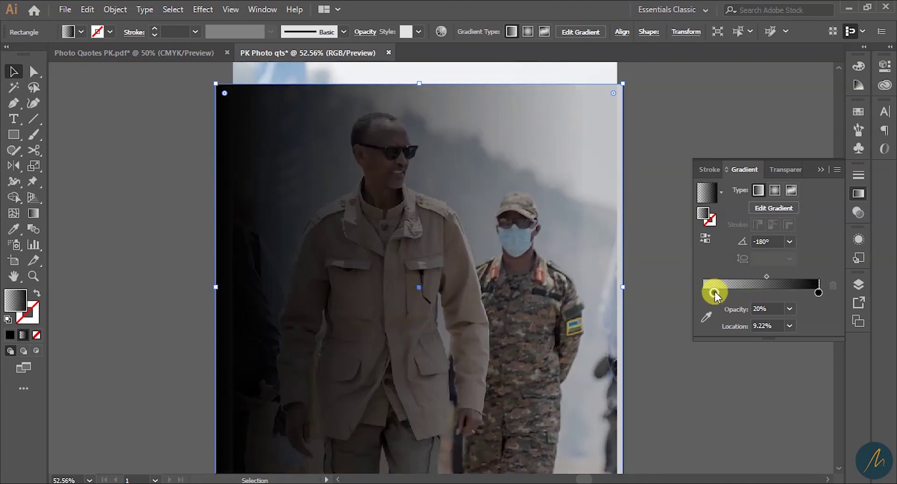
pyautogui.moveTo(816, 295); pyautogui.dragTo(797, 293)
pyautogui.click(657, 261)
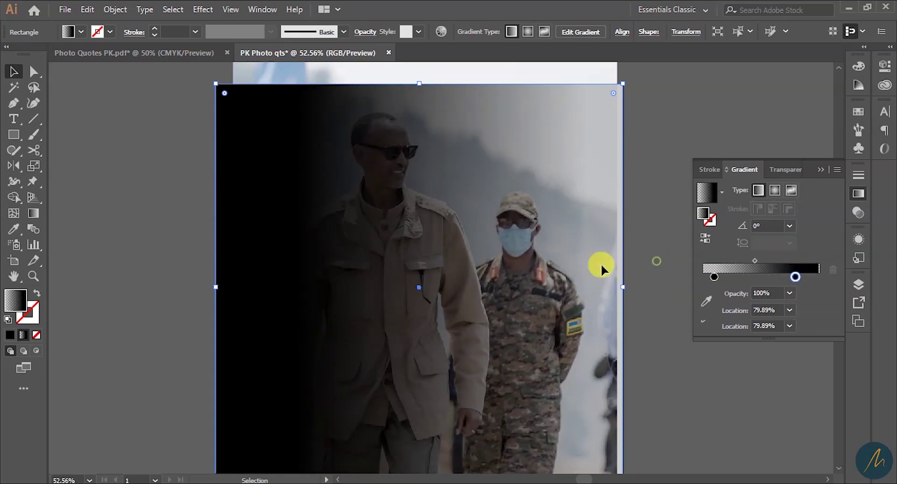
# - Enlarge the photo and shift it right so the man in front stands beside the solid black area
pyautogui.press('z')
pyautogui.keyDown('alt'); pyautogui.click(441, 312); pyautogui.keyUp('alt')
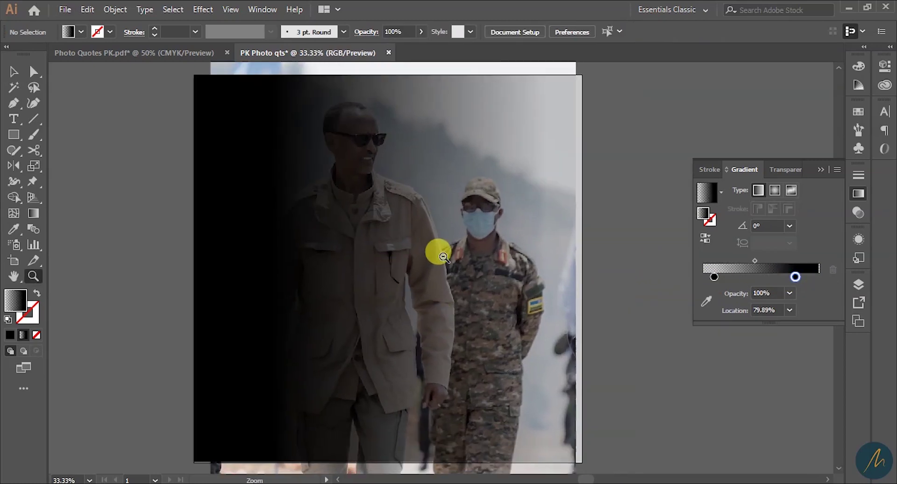
pyautogui.keyDown('alt'); pyautogui.click(436, 253); pyautogui.keyUp('alt')
pyautogui.press('space')
pyautogui.moveTo(421, 267); pyautogui.dragTo(432, 242)
pyautogui.press('v')
pyautogui.moveTo(397, 105); pyautogui.dragTo(420, 107)
pyautogui.moveTo(560, 79); pyautogui.dragTo(537, 108)
pyautogui.moveTo(398, 116); pyautogui.dragTo(419, 114)
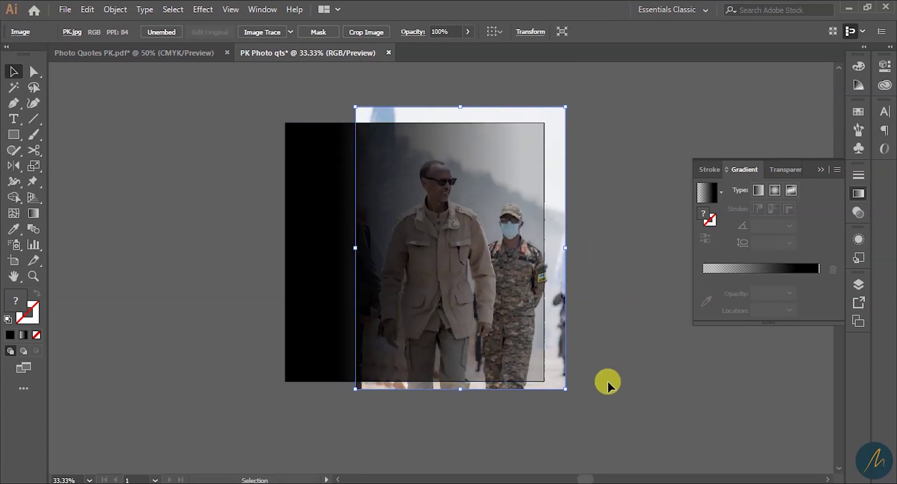
pyautogui.moveTo(566, 388); pyautogui.dragTo(606, 427)
pyautogui.moveTo(565, 290)
pyautogui.mouseDown()
pyautogui.moveTo(601, 295)
pyautogui.moveTo(559, 292)
pyautogui.moveTo(569, 285)
pyautogui.moveTo(556, 293)
pyautogui.mouseUp()
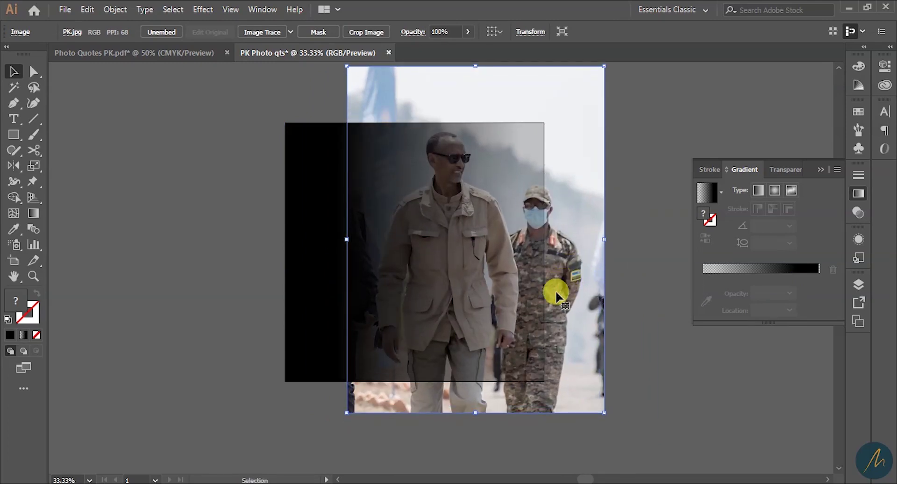
# - Move the rectangle's semi-transparent gradient stop to about 19% and set its opacity to 15%
pyautogui.click(407, 225)
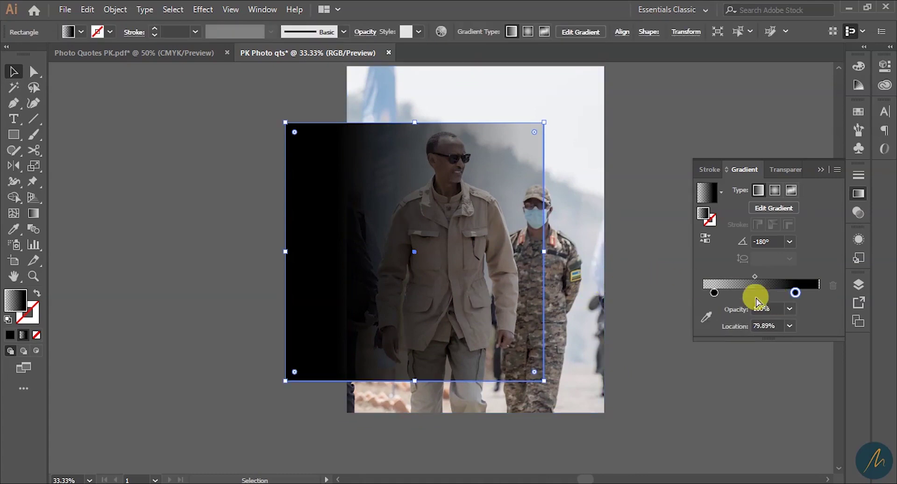
pyautogui.moveTo(713, 293); pyautogui.dragTo(725, 294)
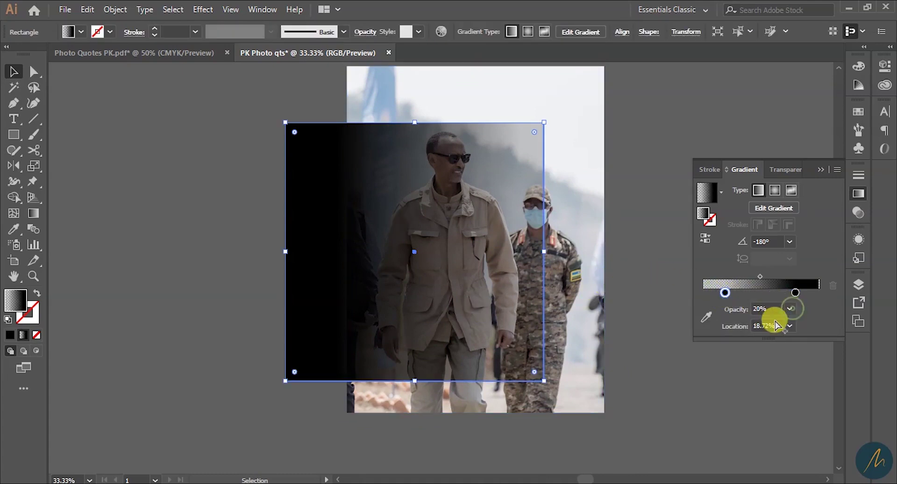
pyautogui.click(789, 308)
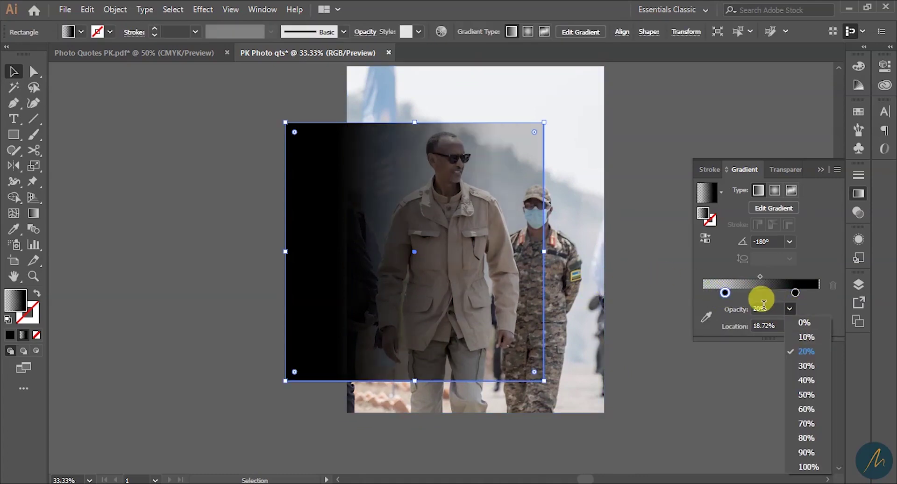
pyautogui.click(763, 307)
pyautogui.press('Return')
pyautogui.click(596, 228)
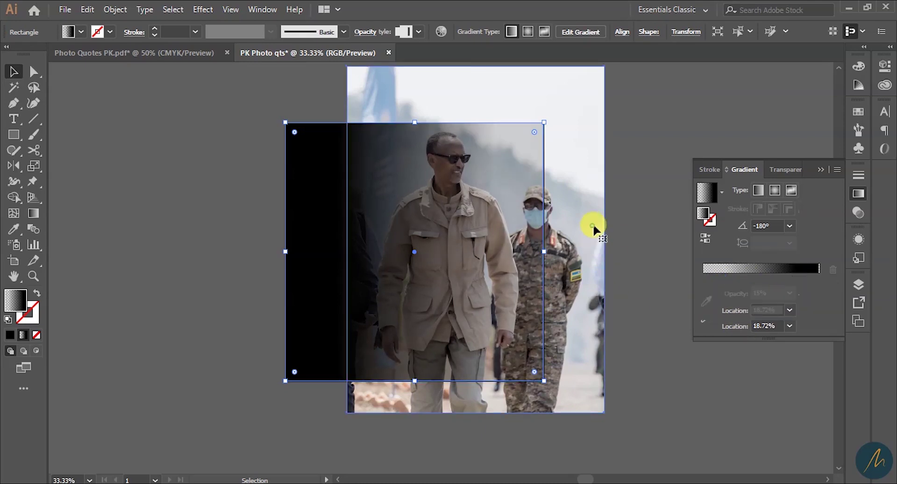
# - Draw a new square rectangle exactly over the gradient overlay, corner to corner
pyautogui.click(657, 206)
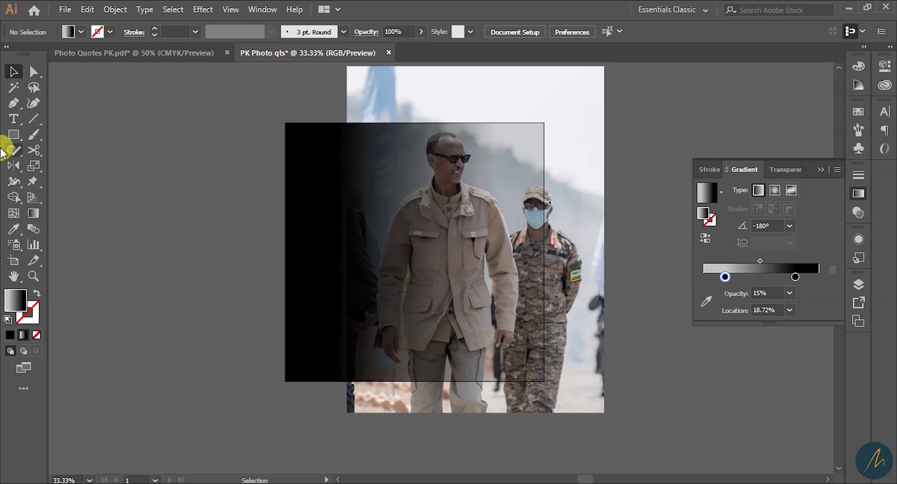
pyautogui.press('z')
pyautogui.click(377, 342)
pyautogui.press('space')
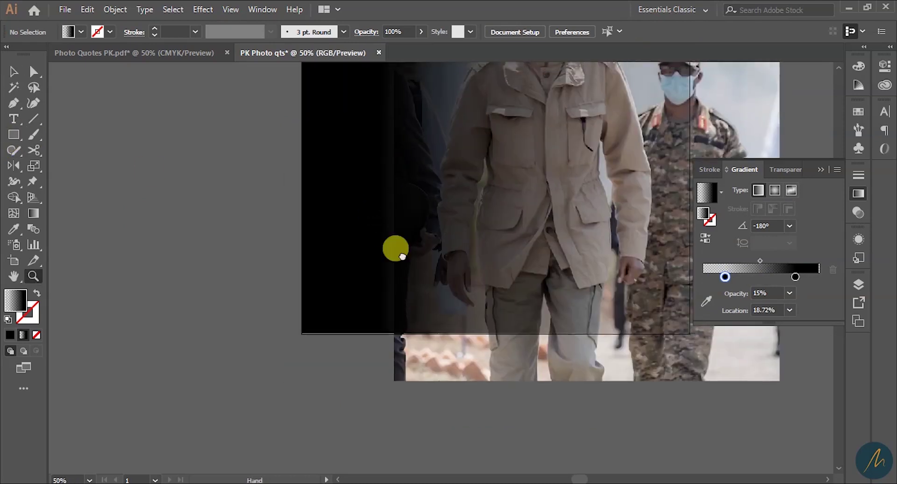
pyautogui.moveTo(411, 207); pyautogui.dragTo(371, 264)
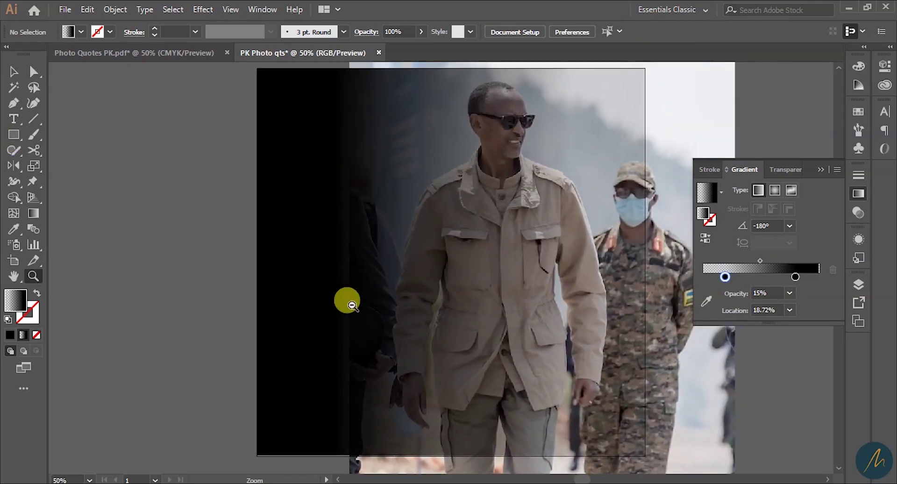
pyautogui.keyDown('alt'); pyautogui.click(352, 305); pyautogui.keyUp('alt')
pyautogui.moveTo(476, 274); pyautogui.dragTo(398, 309)
pyautogui.click(14, 134)
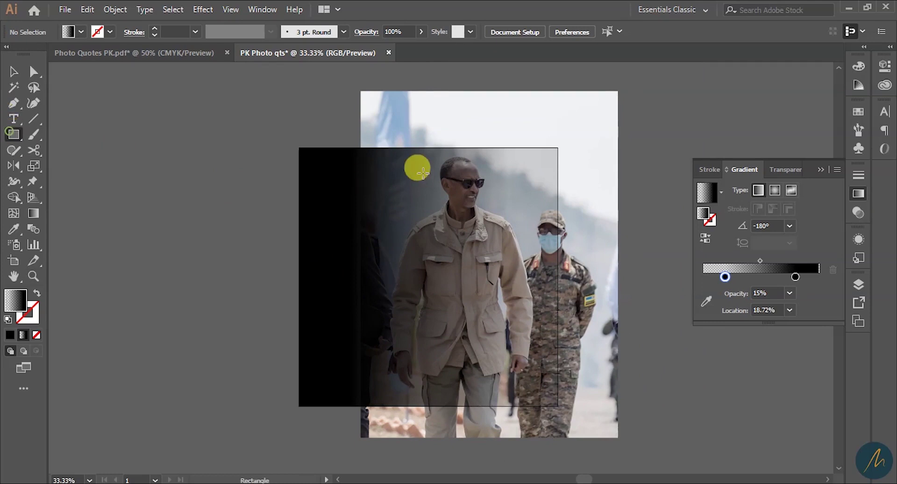
pyautogui.moveTo(298, 148); pyautogui.dragTo(557, 406)
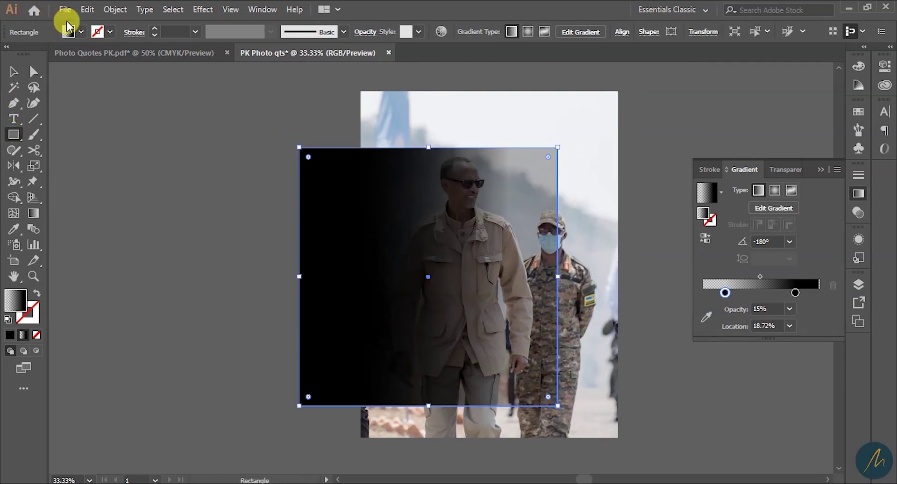
# - Fill the new square with solid black and send it to the back behind the photo and gradient
pyautogui.click(81, 32)
pyautogui.click(37, 54)
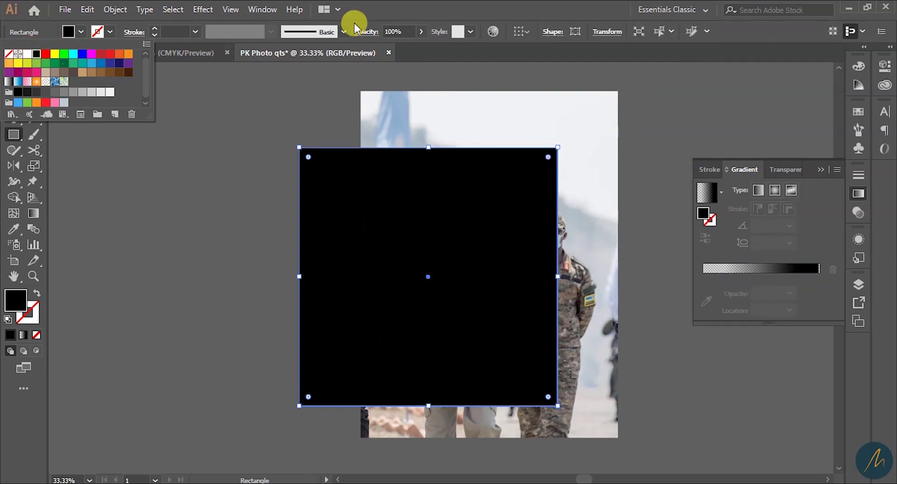
pyautogui.click(438, 10)
pyautogui.click(11, 72)
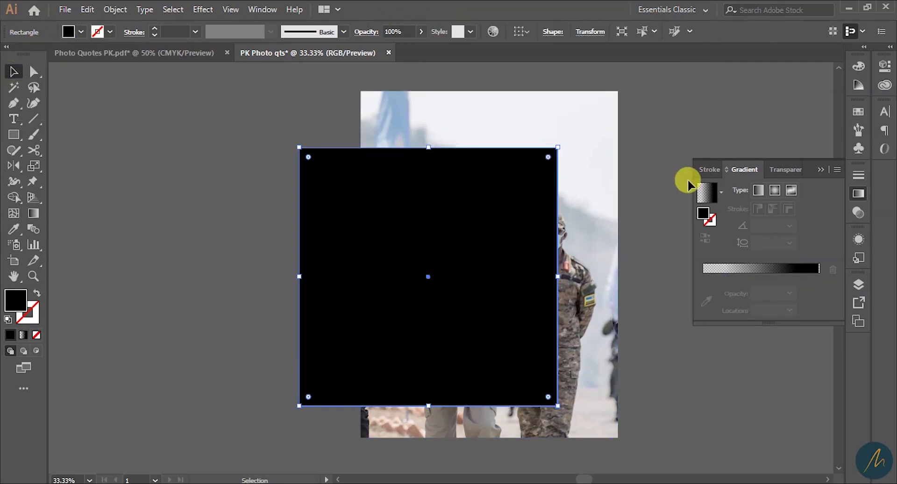
pyautogui.rightClick(440, 193)
pyautogui.moveTo(540, 399)
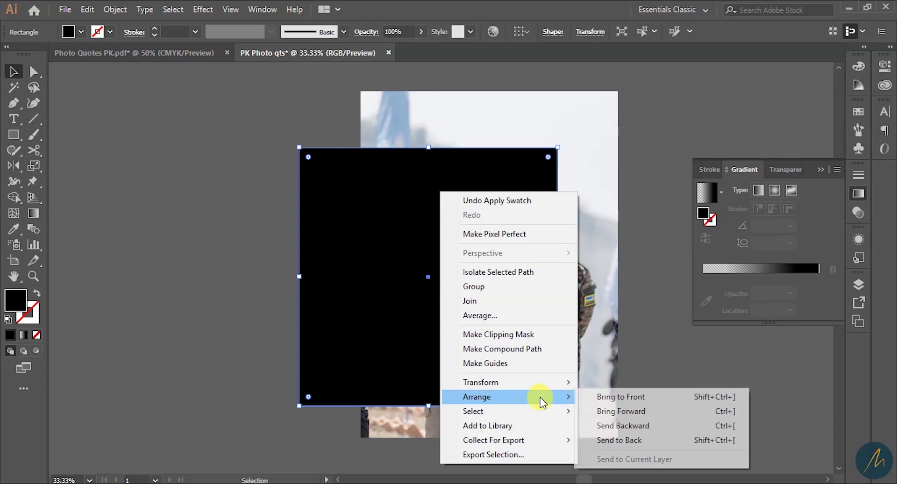
pyautogui.click(644, 442)
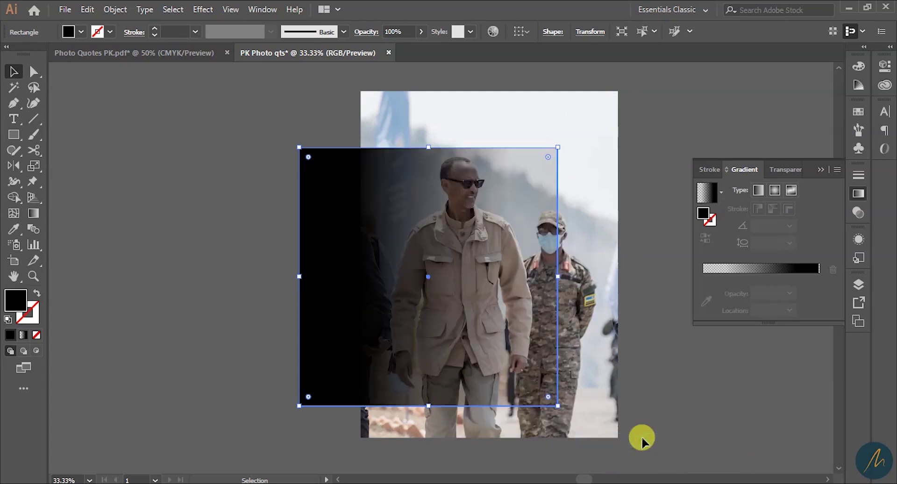
pyautogui.click(668, 380)
# - Examine how the gradient overlay blends the solid black area into the photo, both close up and as a whole
pyautogui.press('z')
pyautogui.click(378, 299)
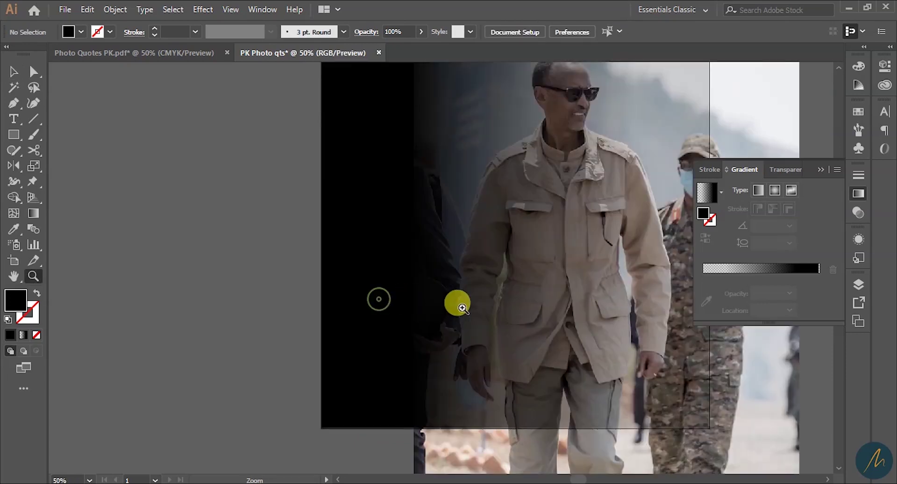
pyautogui.keyDown('alt'); pyautogui.click(470, 300); pyautogui.keyUp('alt')
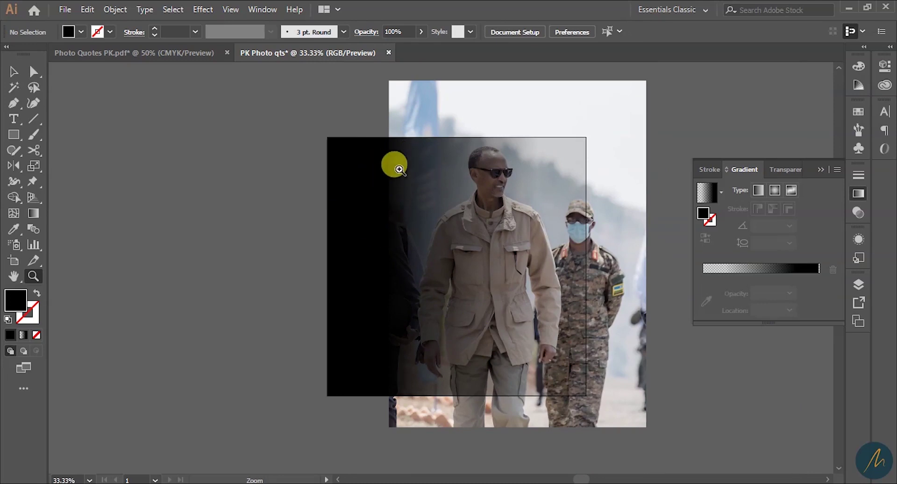
pyautogui.press('v')
pyautogui.click(505, 264)
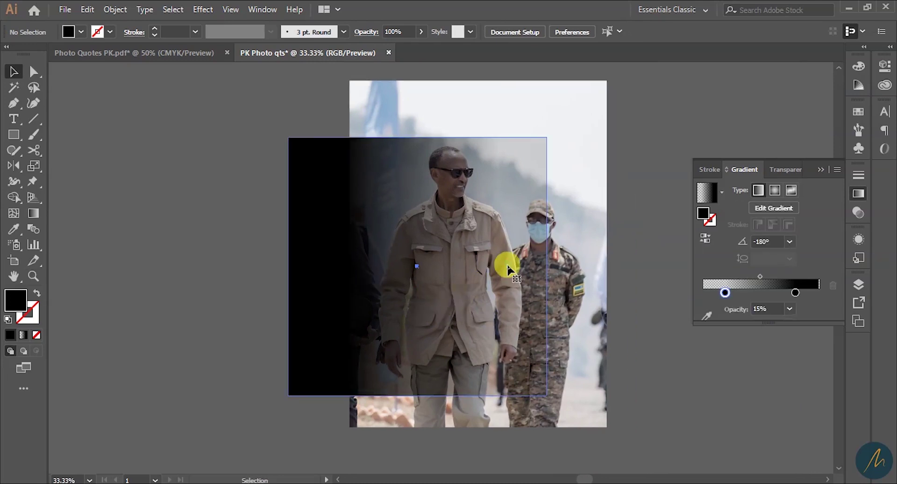
pyautogui.click(634, 345)
pyautogui.press('z')
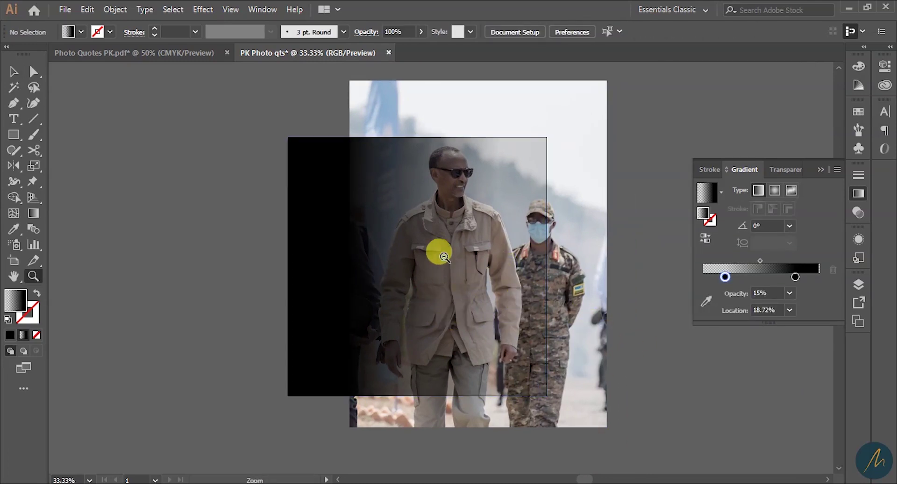
pyautogui.keyDown('alt'); pyautogui.click(438, 256); pyautogui.keyUp('alt')
pyautogui.click(438, 277)
pyautogui.click(437, 277)
pyautogui.moveTo(473, 283); pyautogui.dragTo(487, 283)
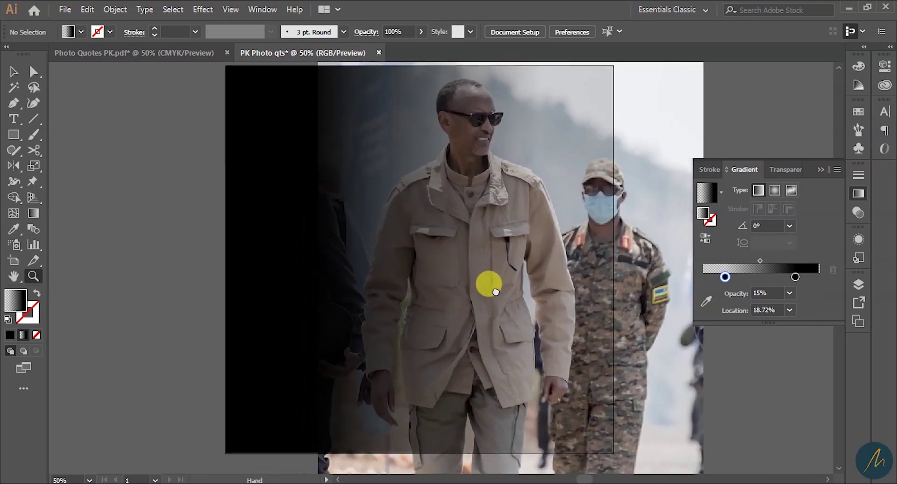
pyautogui.moveTo(504, 237); pyautogui.dragTo(501, 251)
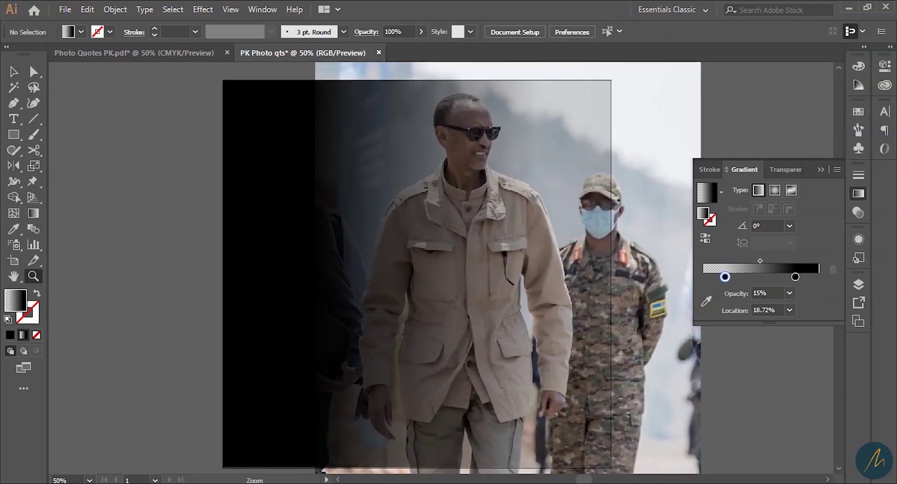
# - Switch to Notepad, copy the entire quote text, and minimize Notepad to return to the Illustrator design
pyautogui.hotkey('alt', 'Tab')
pyautogui.moveTo(371, 203); pyautogui.dragTo(246, 174)
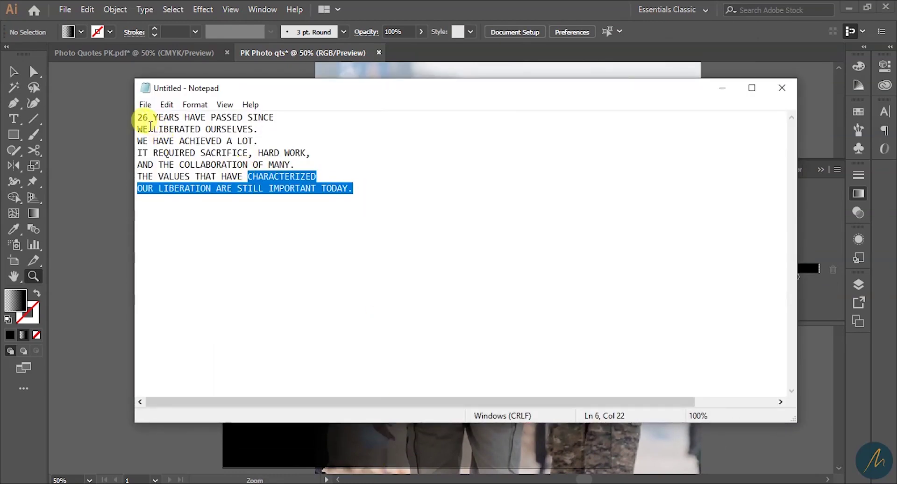
pyautogui.moveTo(139, 117); pyautogui.dragTo(526, 266)
pyautogui.click(721, 87)
# - Create a roughly square text area over the dark side of the overlay and paste the quote in place of its placeholder text
pyautogui.moveTo(404, 259); pyautogui.dragTo(353, 256)
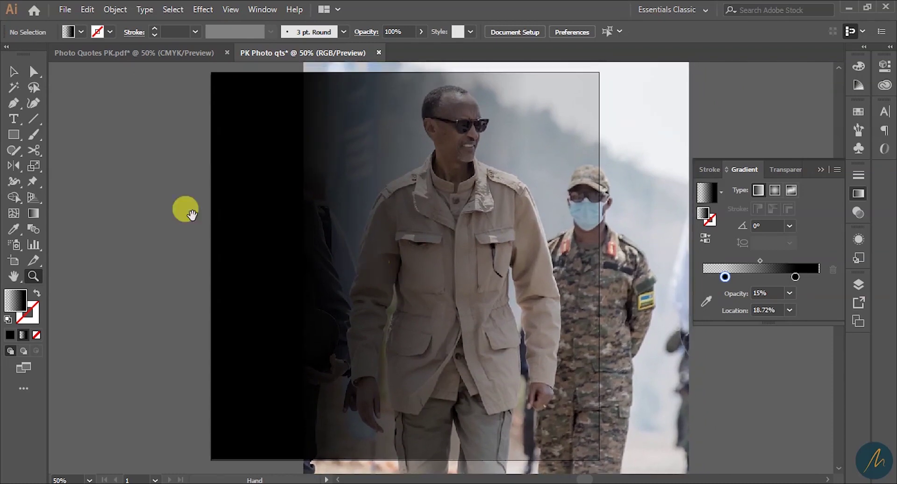
pyautogui.click(15, 122)
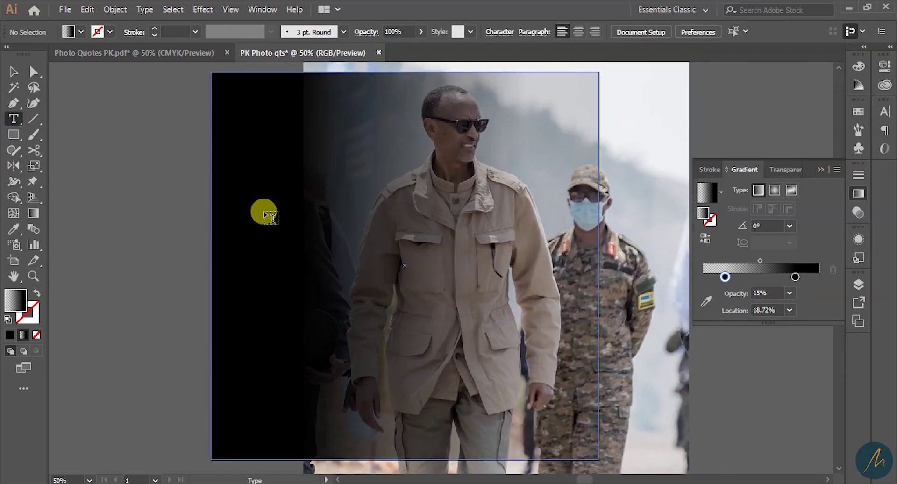
pyautogui.moveTo(266, 187); pyautogui.dragTo(446, 357)
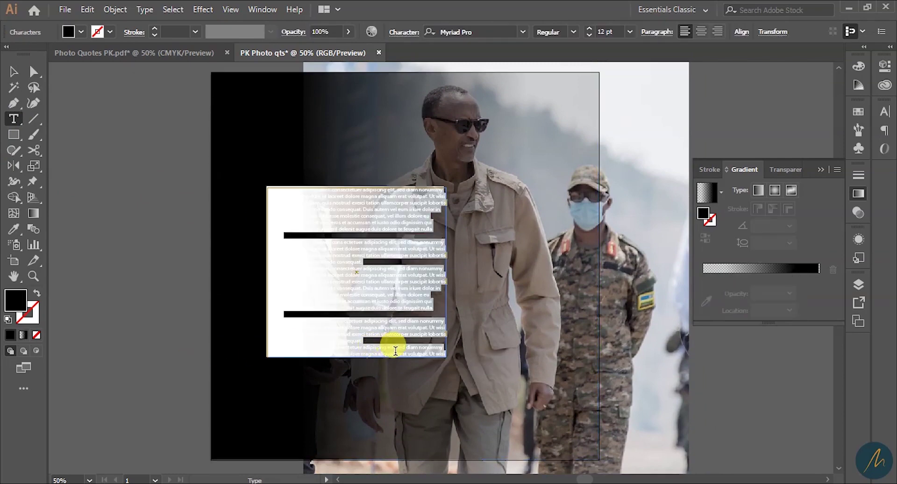
pyautogui.hotkey('ctrl', 'z')
pyautogui.moveTo(274, 175); pyautogui.dragTo(452, 346)
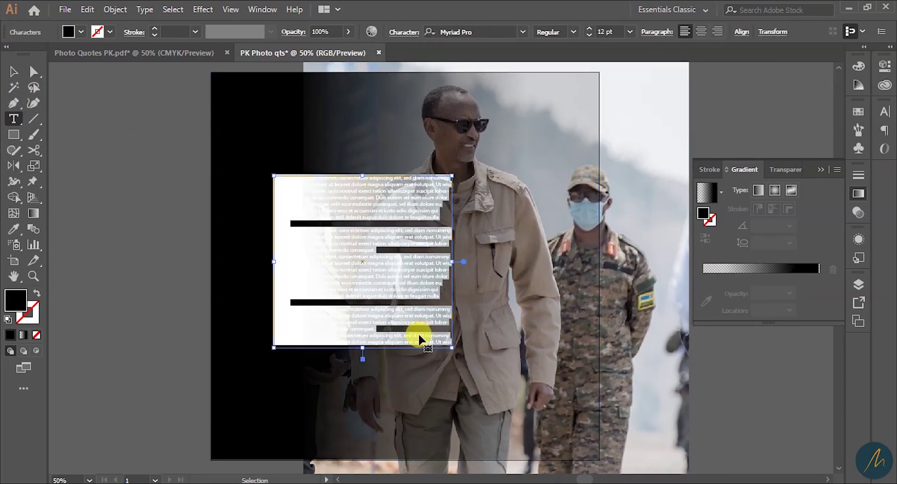
pyautogui.press('BackSpace')
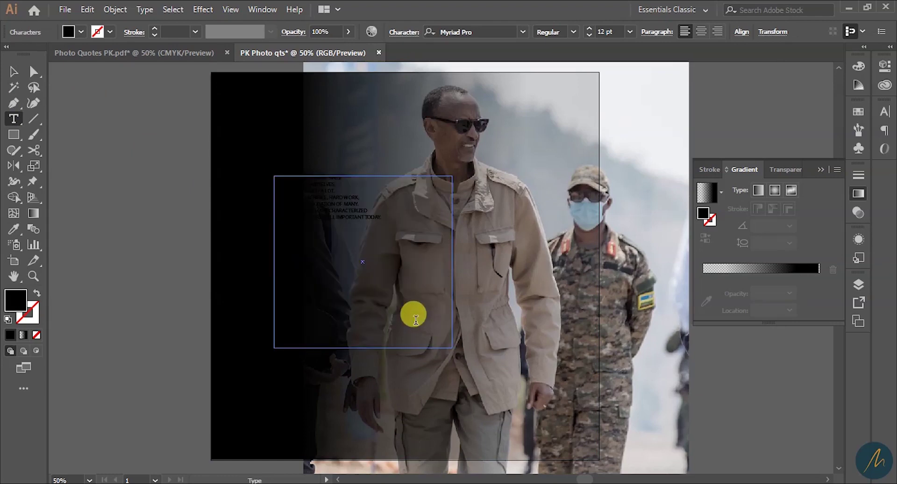
pyautogui.hotkey('ctrl', 'v')
# - Color the quote text white and set its font to ITC Avant Garde Gothic LT Bold
pyautogui.click(82, 32)
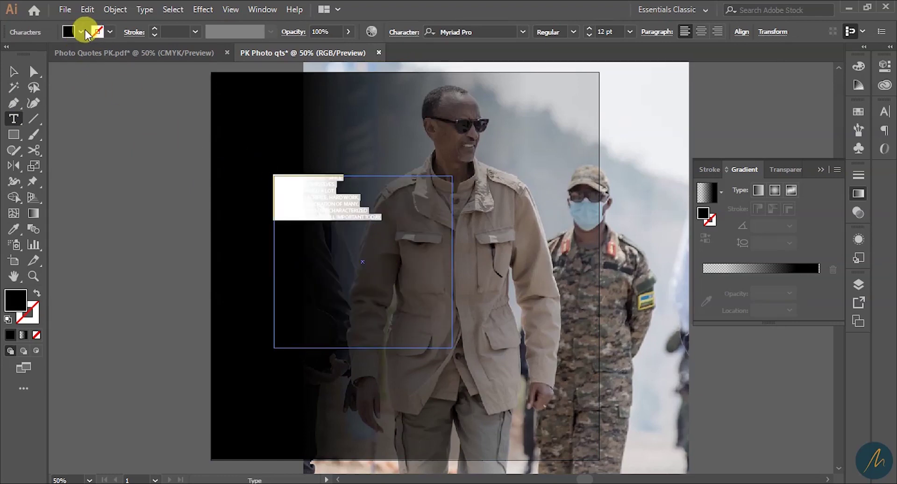
pyautogui.click(27, 56)
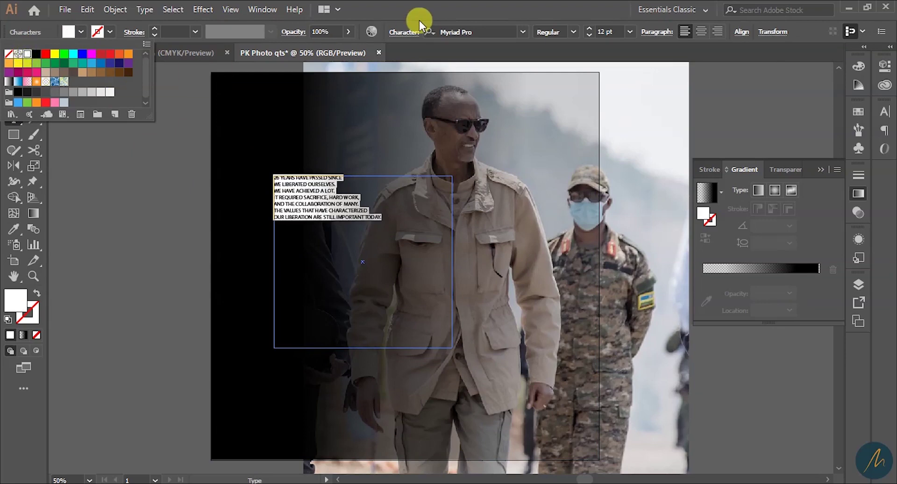
pyautogui.click(490, 32)
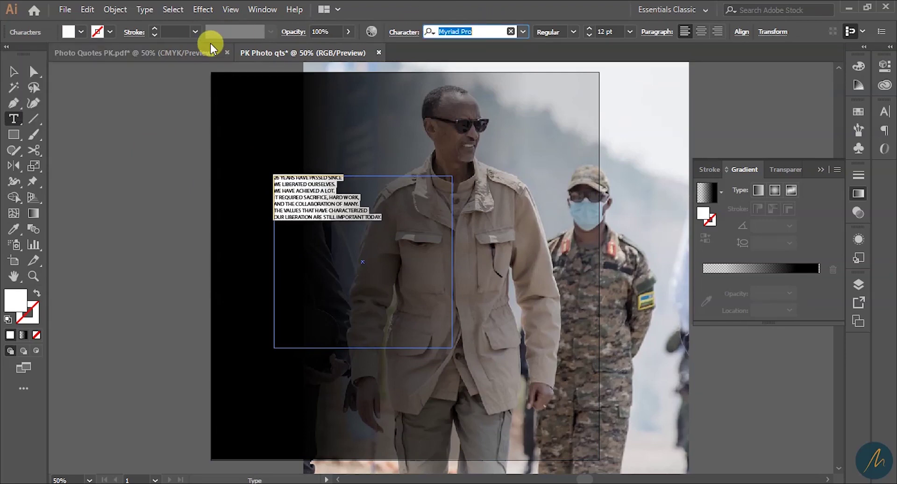
pyautogui.press('BackSpace')
pyautogui.write('itc')
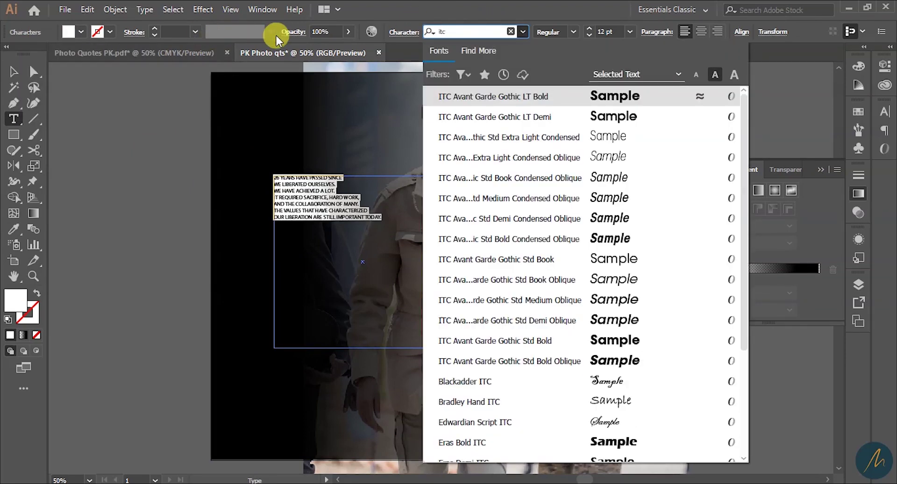
pyautogui.click(581, 97)
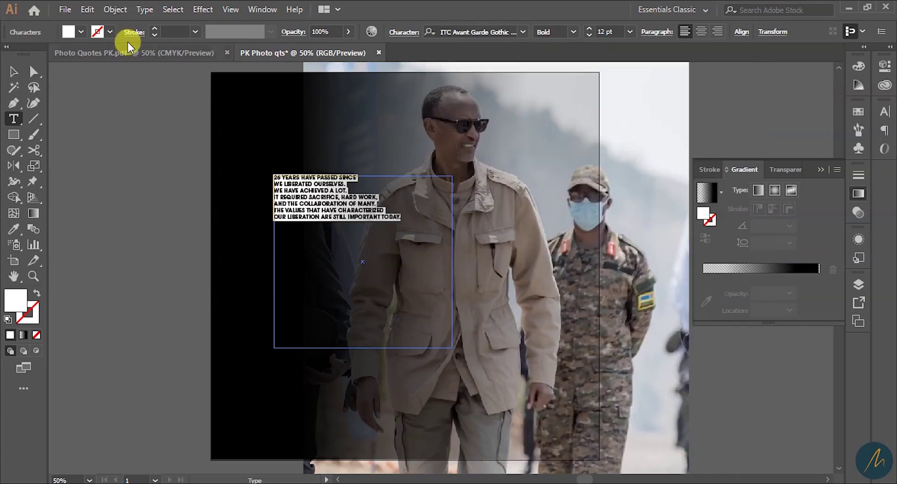
pyautogui.click(145, 10)
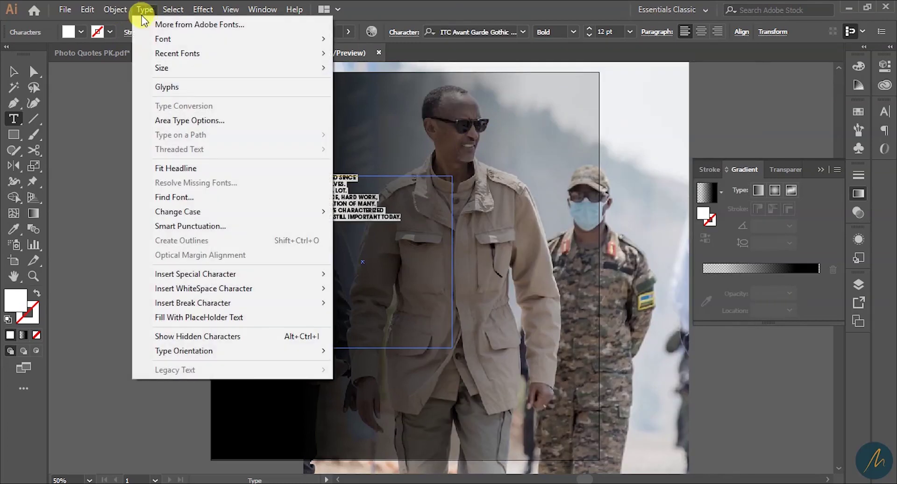
pyautogui.moveTo(115, 11)
pyautogui.click(378, 7)
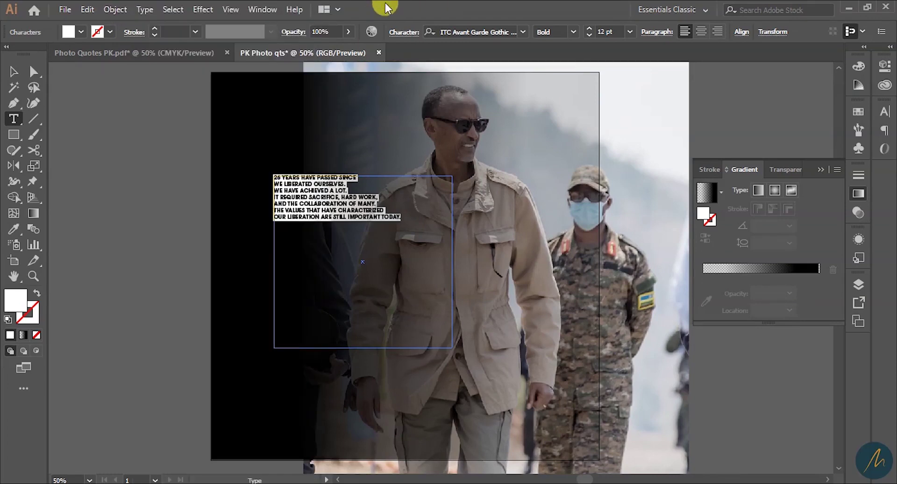
pyautogui.click(145, 9)
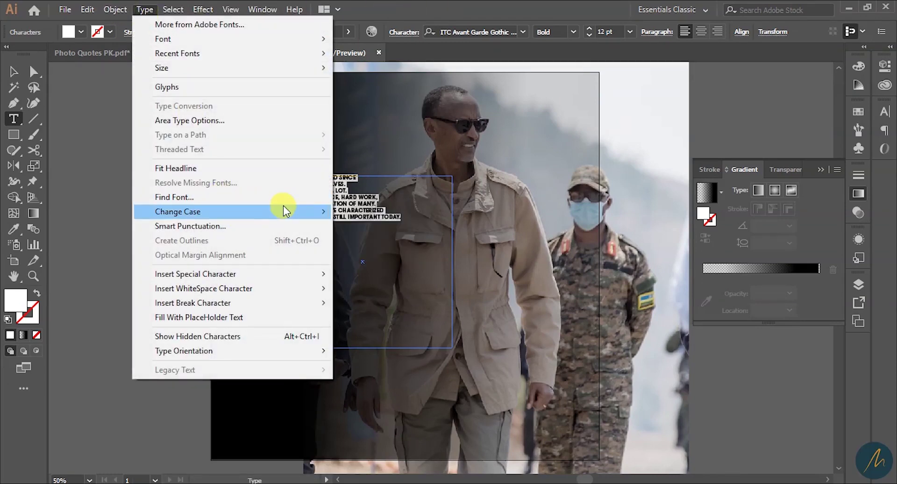
pyautogui.click(380, 218)
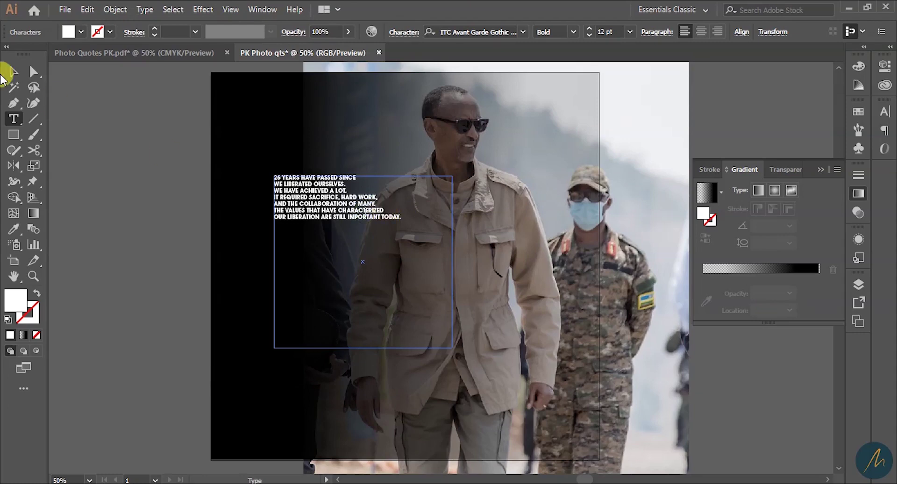
# - Set the font size of the entire quote to 25 pt
pyautogui.click(15, 71)
pyautogui.press('z')
pyautogui.click(348, 216)
pyautogui.click(384, 245)
pyautogui.moveTo(388, 252); pyautogui.dragTo(122, 196)
pyautogui.click(14, 122)
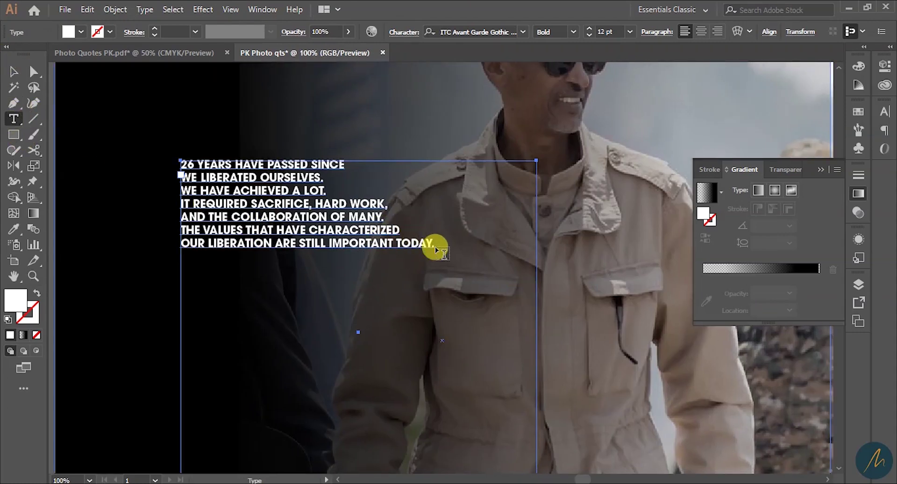
pyautogui.moveTo(431, 244); pyautogui.dragTo(206, 180)
pyautogui.tripleClick(216, 185)
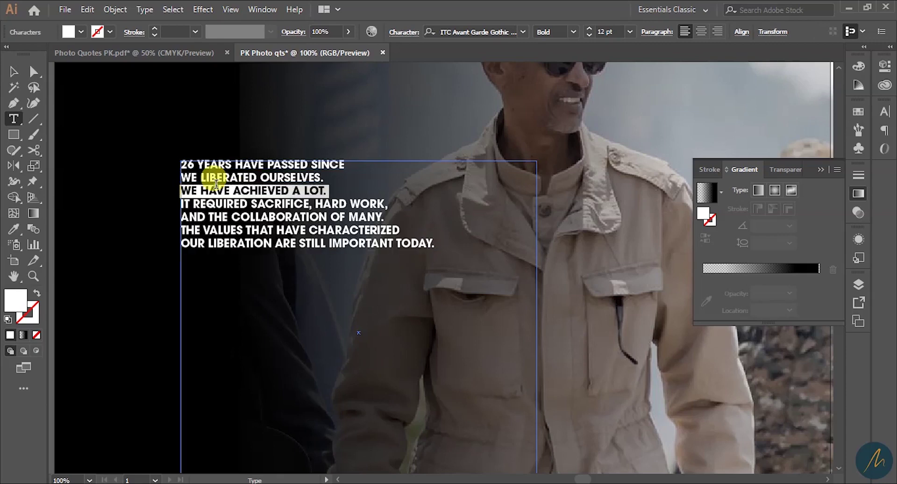
pyautogui.hotkey('ctrl', 'a')
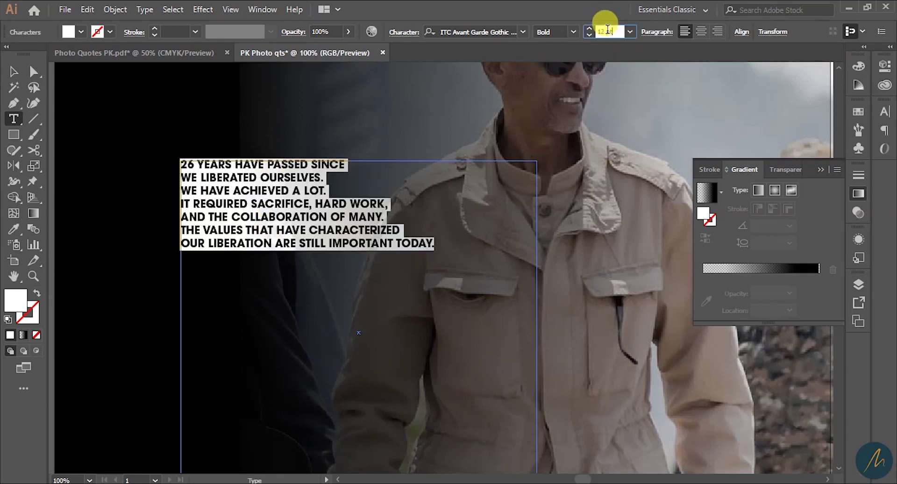
pyautogui.scroll(14, 613, 31)
pyautogui.scroll(-3, 610, 31)
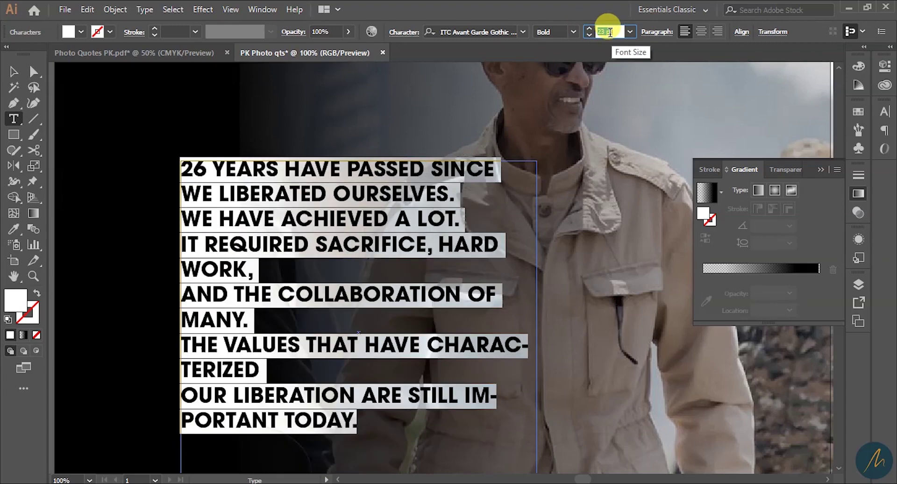
pyautogui.scroll(2, 610, 31)
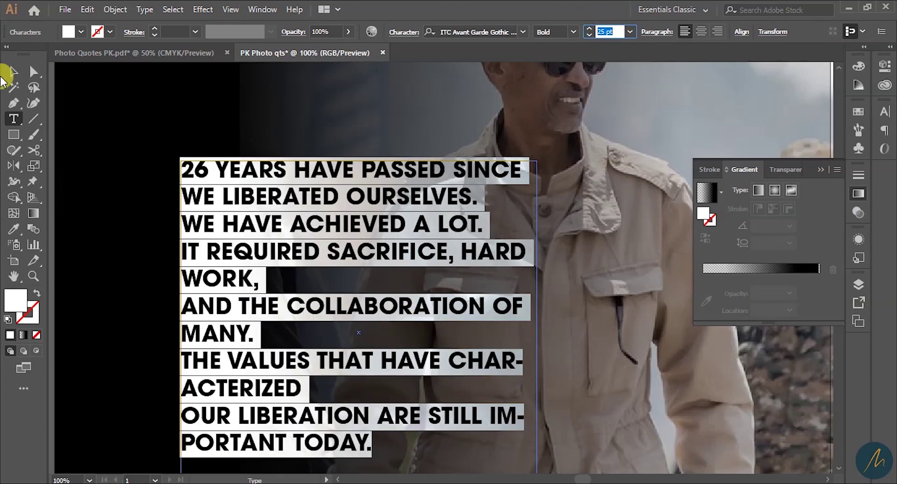
# - Finish editing the quote, then widen its text frame slightly and shorten it to fit closely around the text
pyautogui.click(16, 69)
pyautogui.click(312, 252)
pyautogui.hotkey('ctrl', '-')
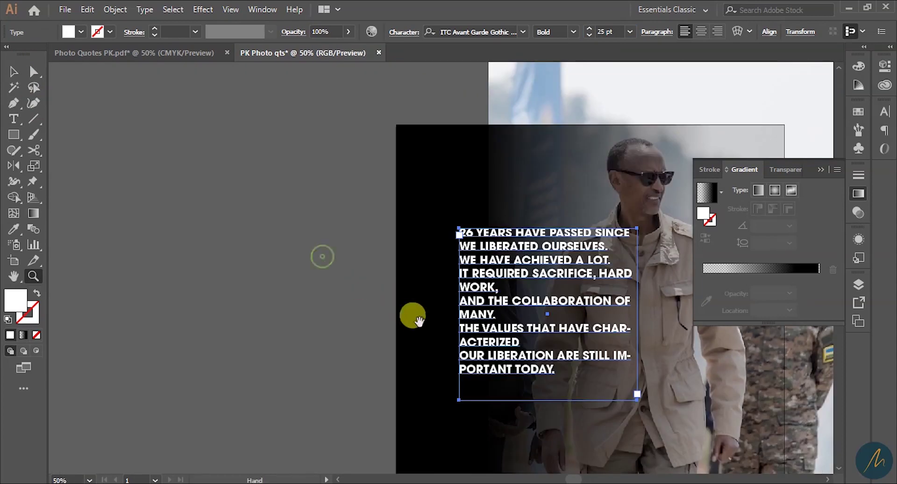
pyautogui.click(378, 280)
pyautogui.moveTo(414, 234); pyautogui.dragTo(401, 271)
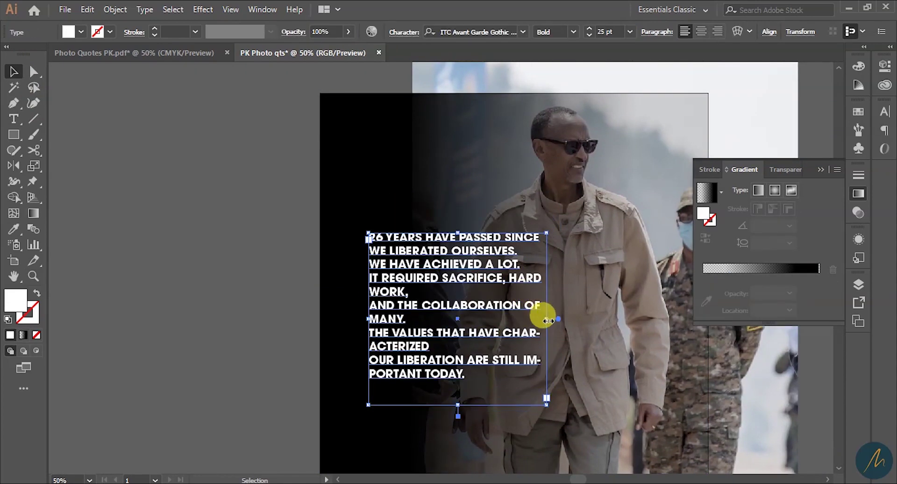
pyautogui.moveTo(546, 317); pyautogui.dragTo(554, 316)
pyautogui.moveTo(462, 405); pyautogui.dragTo(465, 385)
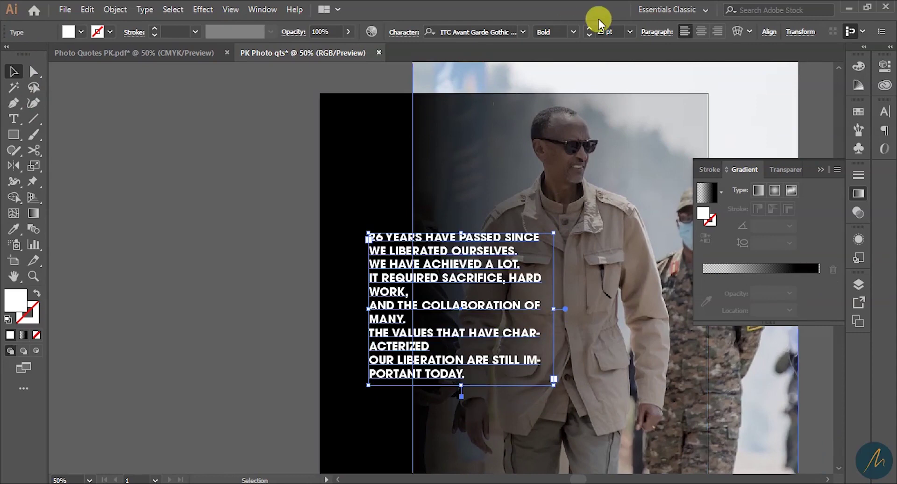
# - Turn off automatic hyphenation for the quote paragraph
pyautogui.click(667, 33)
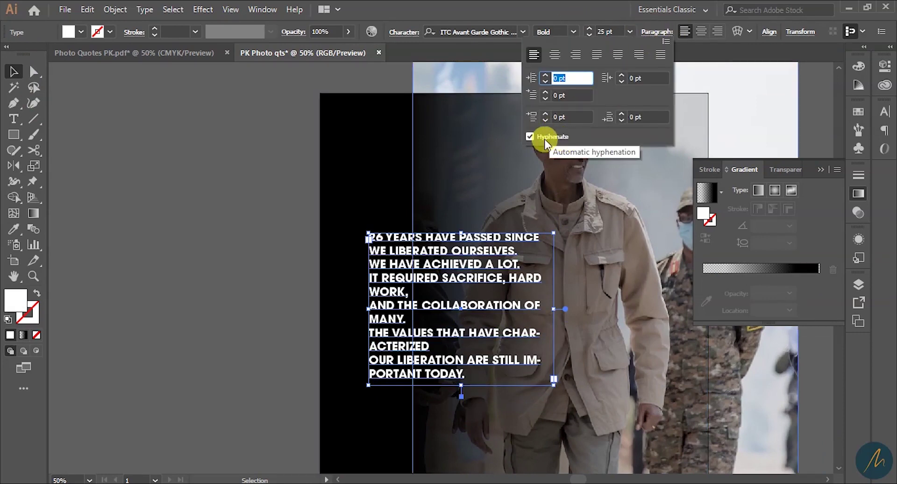
pyautogui.press('z')
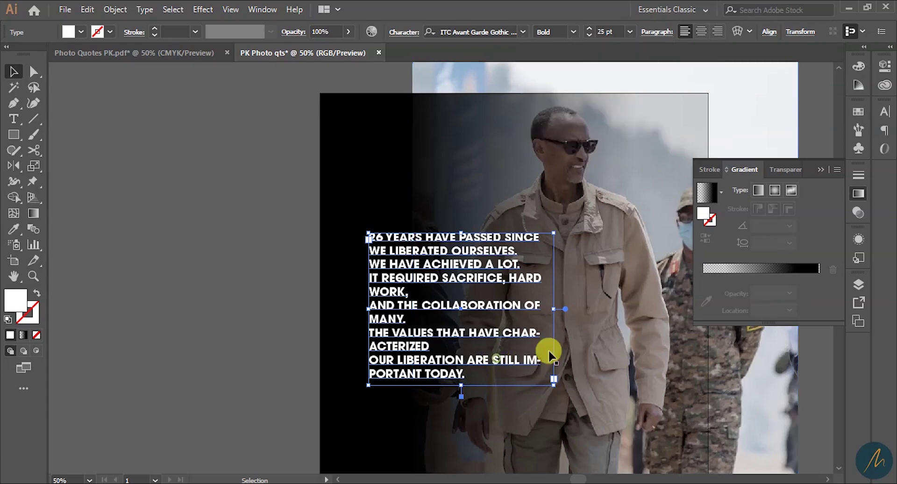
pyautogui.click(489, 307)
pyautogui.click(520, 324)
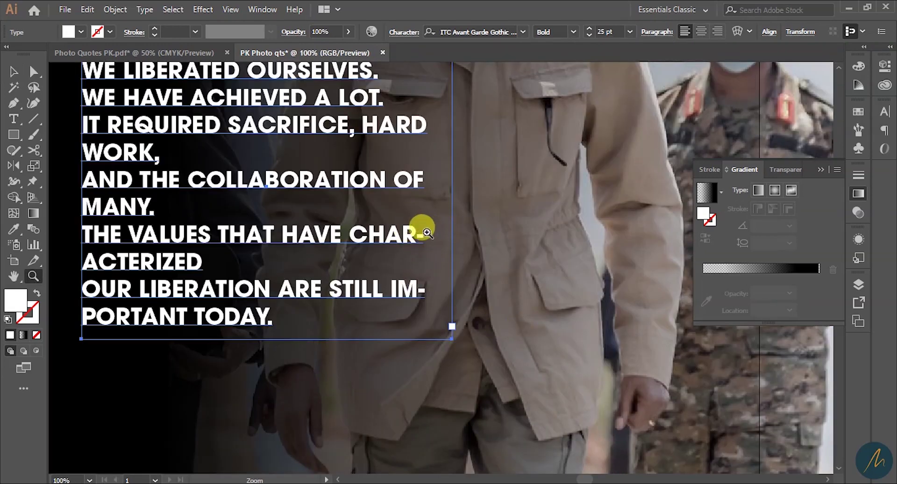
pyautogui.moveTo(345, 213); pyautogui.dragTo(399, 245)
pyautogui.click(14, 71)
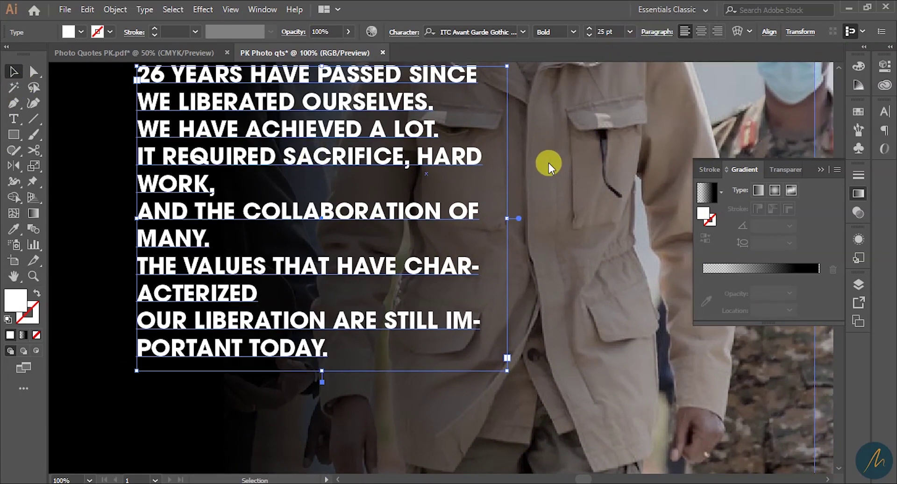
pyautogui.click(547, 139)
pyautogui.click(237, 278)
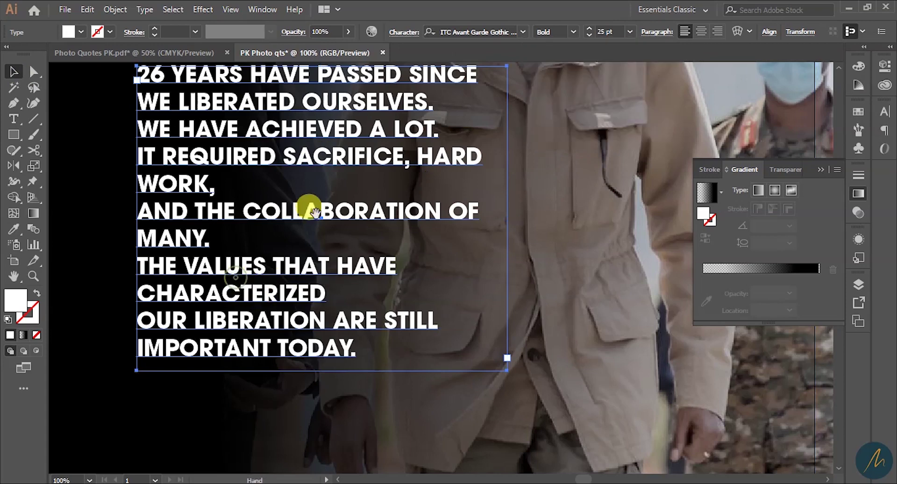
# - Reduce the quote's font size to 22 pt
pyautogui.moveTo(311, 196); pyautogui.dragTo(325, 289)
pyautogui.click(590, 36)
pyautogui.click(590, 36)
pyautogui.click(589, 36)
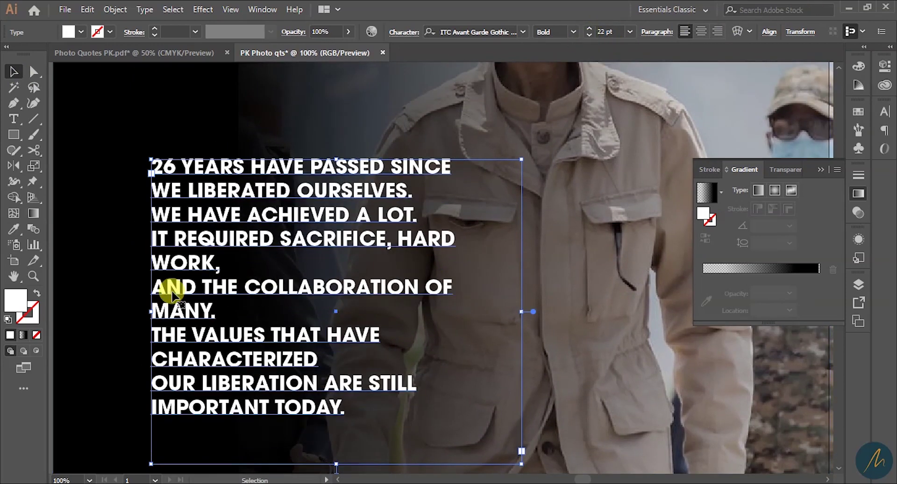
# - Remove the line breaks before "AND THE COLLABORATION", "THE VALUES" and "OUR LIBERATION" so these lines run on
pyautogui.doubleClick(154, 286)
pyautogui.press('BackSpace')
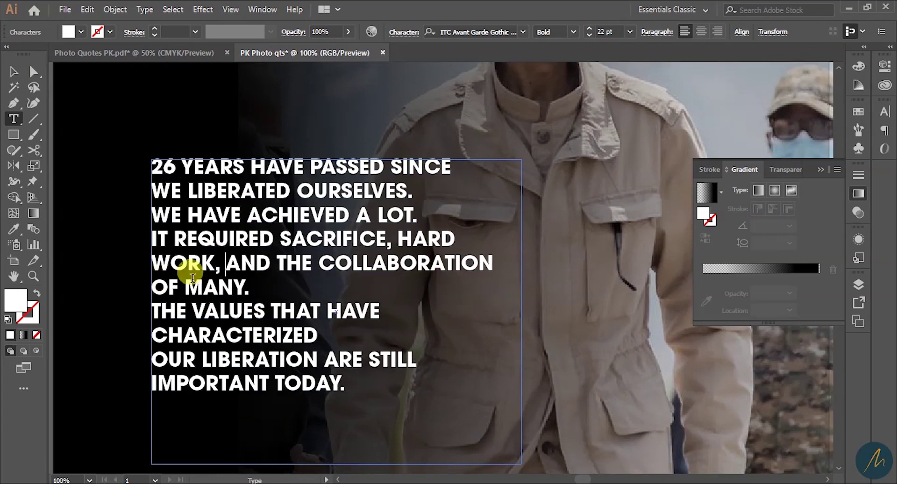
pyautogui.click(152, 310)
pyautogui.press('BackSpace')
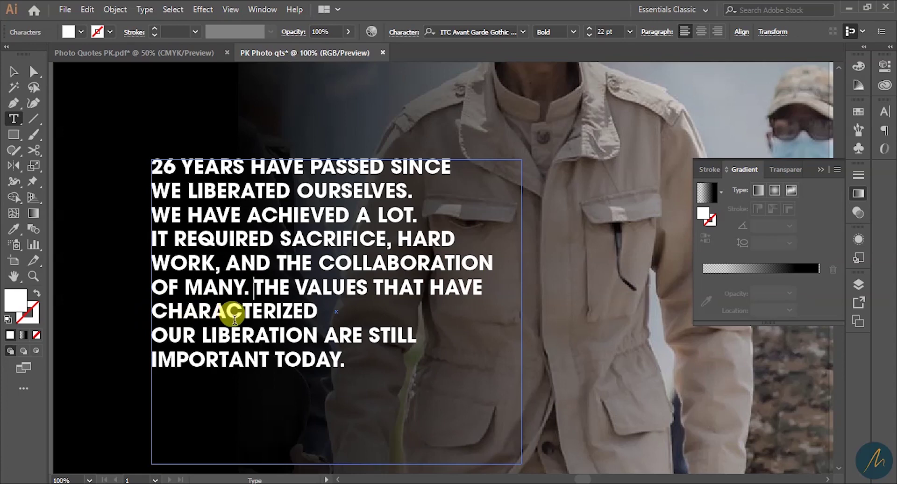
pyautogui.press('BackSpace')
pyautogui.click(319, 311)
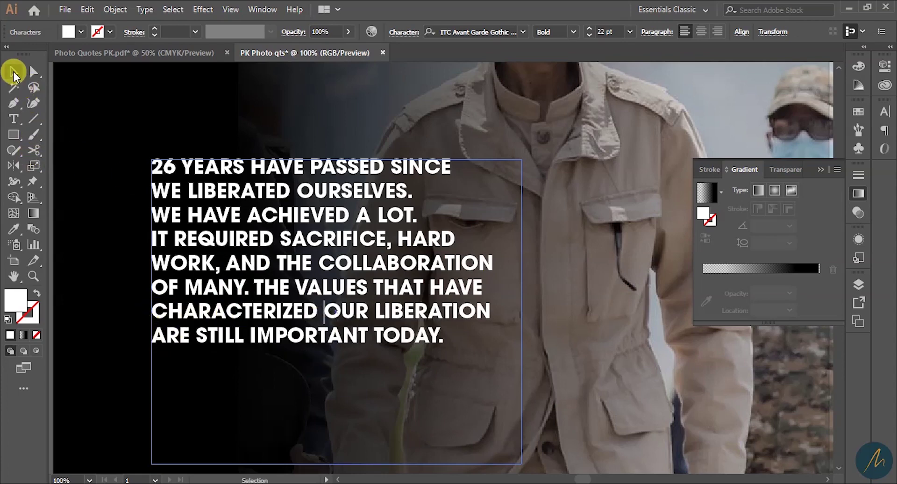
pyautogui.click(13, 72)
# - Shrink the quote's text frame to fit around the reflowed lines and deselect it
pyautogui.keyDown('ctrl'); pyautogui.keyDown('alt'); pyautogui.click(458, 308); pyautogui.keyUp('alt'); pyautogui.keyUp('ctrl')
pyautogui.keyDown('ctrl'); pyautogui.keyDown('alt'); pyautogui.click(356, 319); pyautogui.keyUp('alt'); pyautogui.keyUp('ctrl')
pyautogui.moveTo(390, 326); pyautogui.dragTo(368, 353)
pyautogui.moveTo(403, 231); pyautogui.dragTo(403, 246)
pyautogui.moveTo(511, 347); pyautogui.dragTo(503, 303)
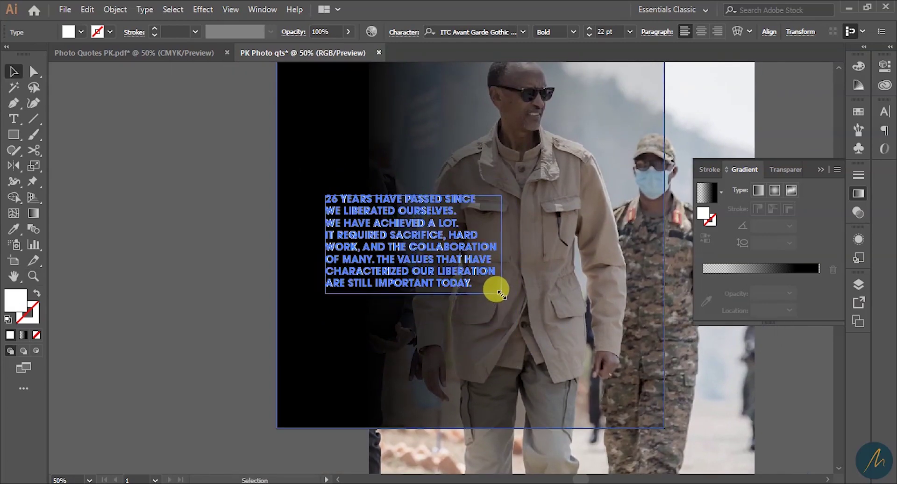
pyautogui.moveTo(500, 292); pyautogui.dragTo(500, 292)
pyautogui.click(193, 293)
pyautogui.moveTo(435, 220); pyautogui.dragTo(563, 325)
# - Add a double quotation mark as separate text on the empty canvas beside the design and enlarge it to about 331 pt
pyautogui.click(13, 119)
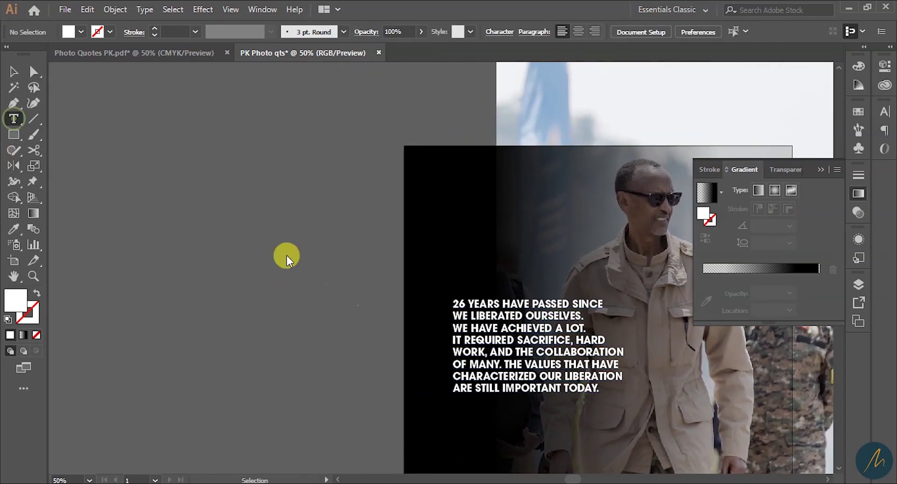
pyautogui.click(220, 216)
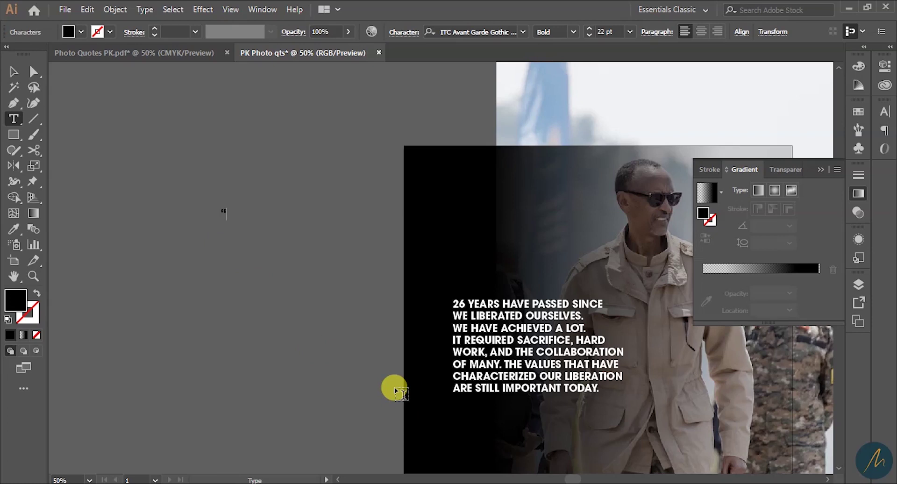
pyautogui.click(15, 70)
pyautogui.moveTo(229, 218); pyautogui.dragTo(339, 294)
pyautogui.moveTo(241, 180); pyautogui.dragTo(324, 194)
# - Change the large quotation mark's font to Franklin Gothic Heavy
pyautogui.click(488, 32)
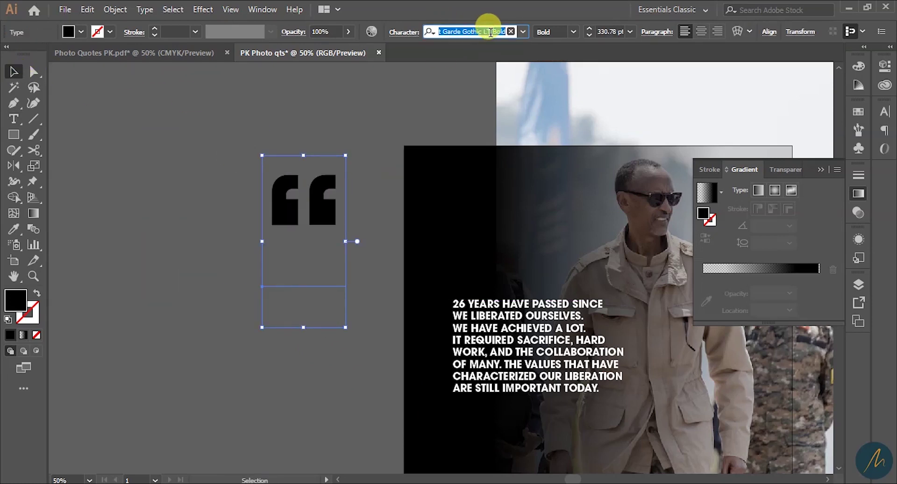
pyautogui.write('fla')
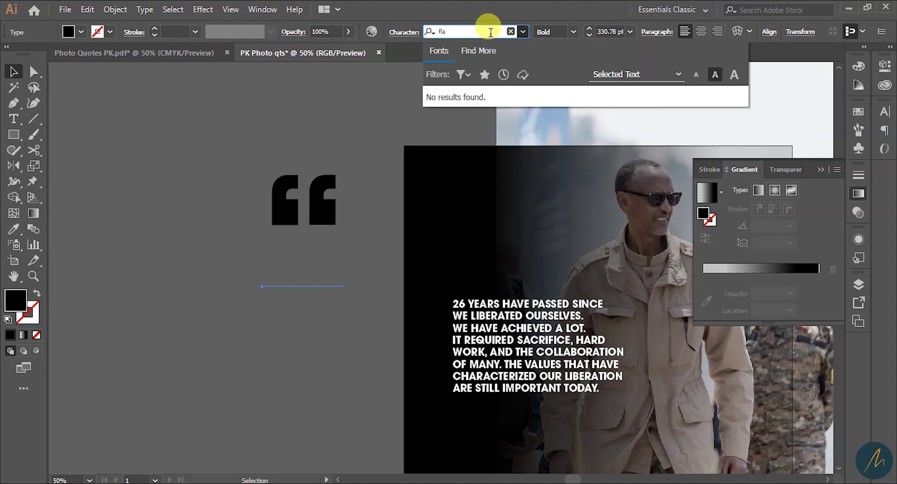
pyautogui.press('BackSpace')
pyautogui.press('BackSpace')
pyautogui.write('ra')
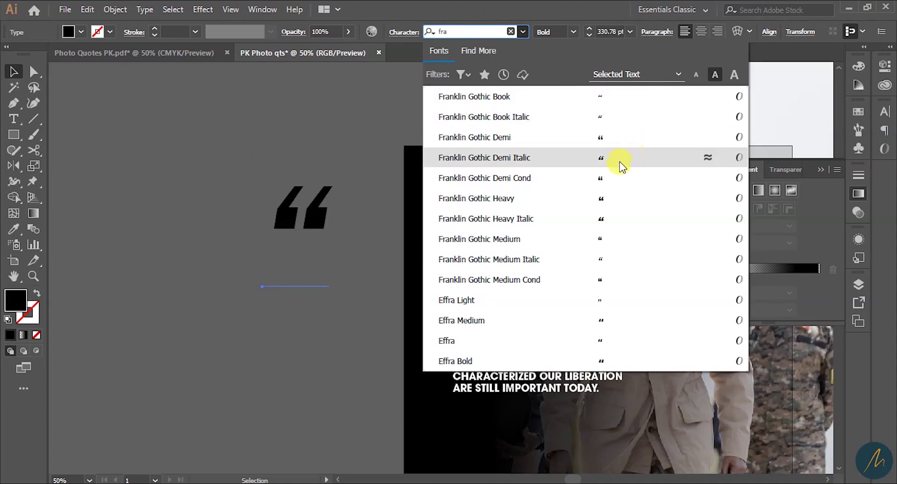
pyautogui.click(608, 198)
pyautogui.click(573, 27)
pyautogui.click(573, 28)
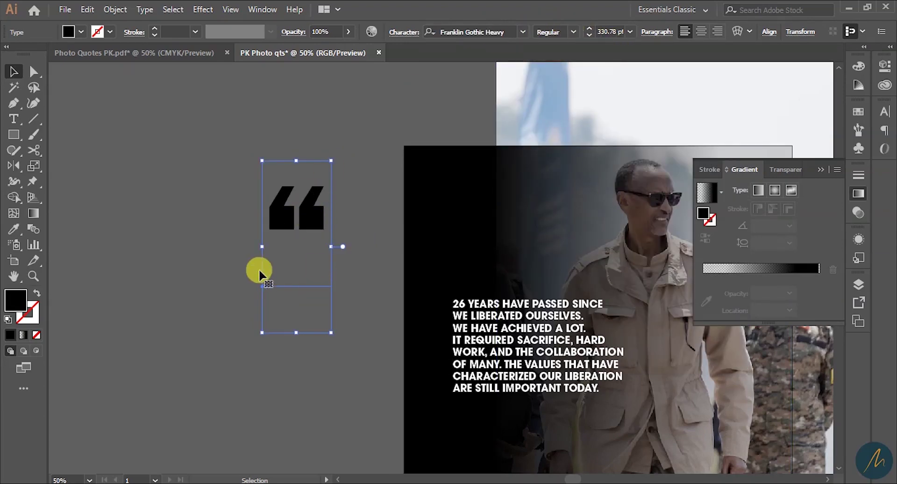
# - Expand the quotation mark text into vector shapes, with both Object and Fill included
pyautogui.moveTo(216, 262); pyautogui.dragTo(345, 335)
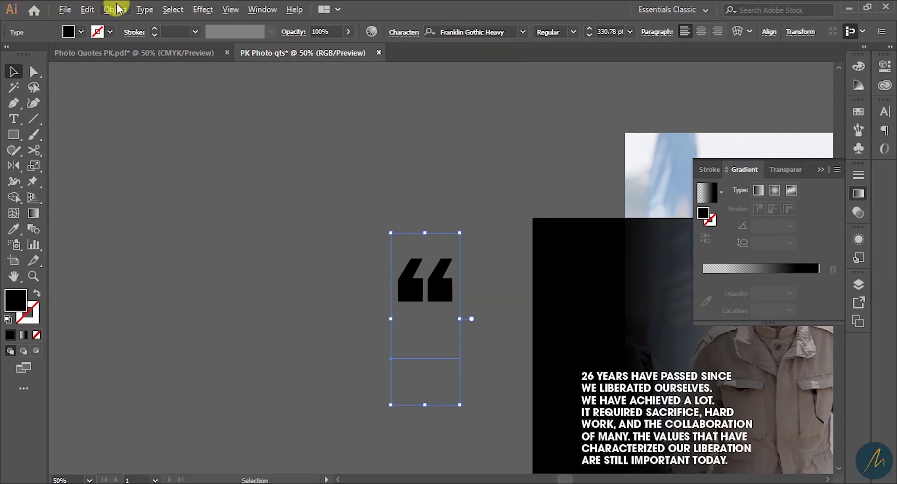
pyautogui.click(116, 9)
pyautogui.click(440, 289)
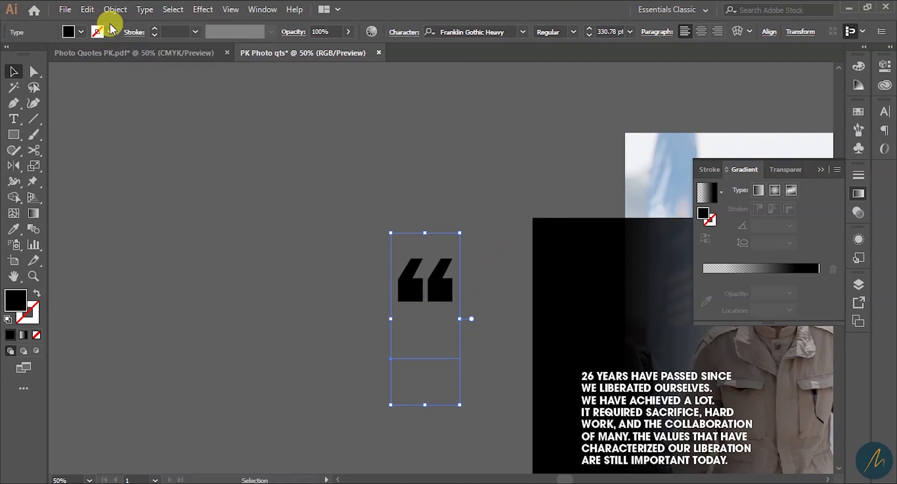
pyautogui.click(115, 9)
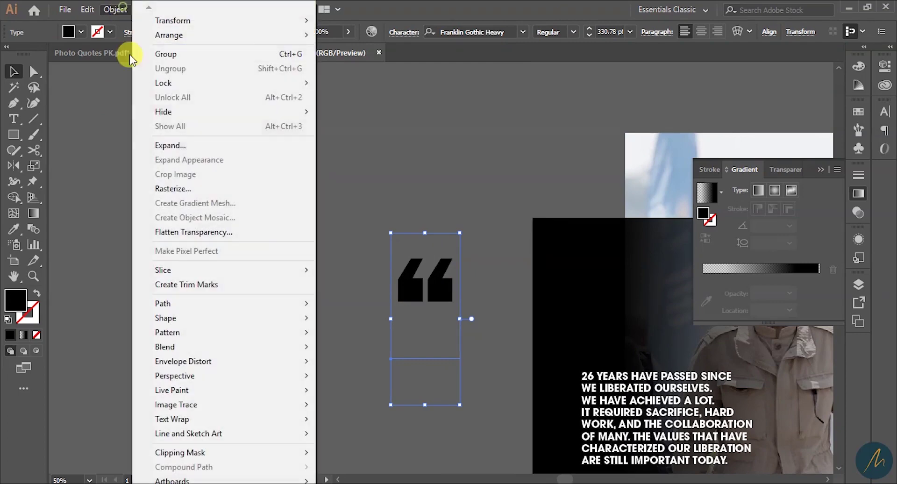
pyautogui.click(188, 147)
pyautogui.moveTo(440, 140); pyautogui.dragTo(553, 154)
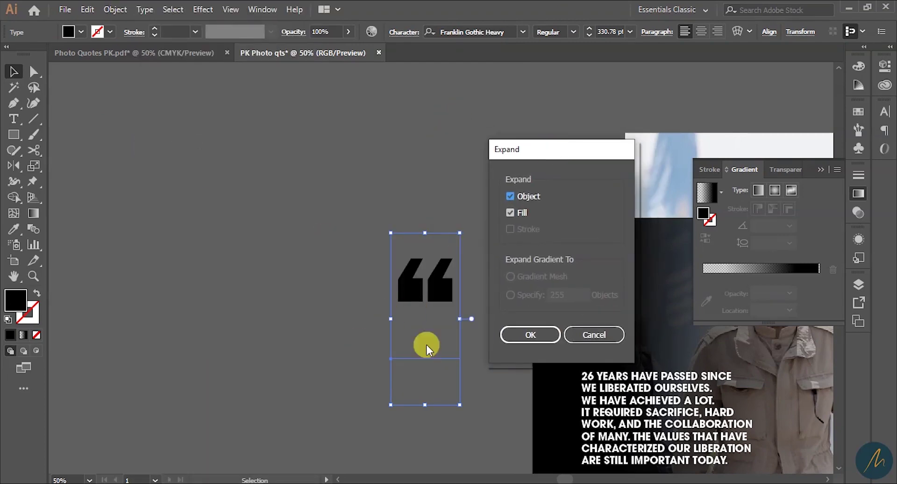
pyautogui.click(538, 339)
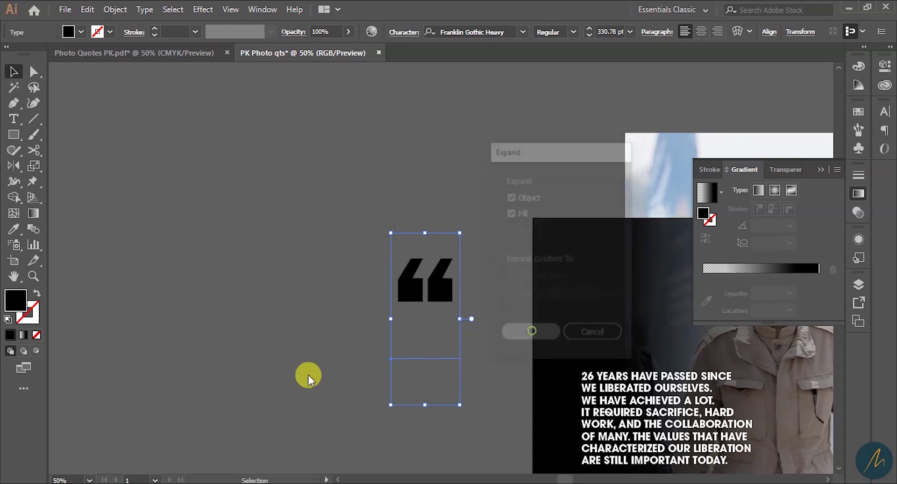
pyautogui.moveTo(483, 313); pyautogui.dragTo(351, 262)
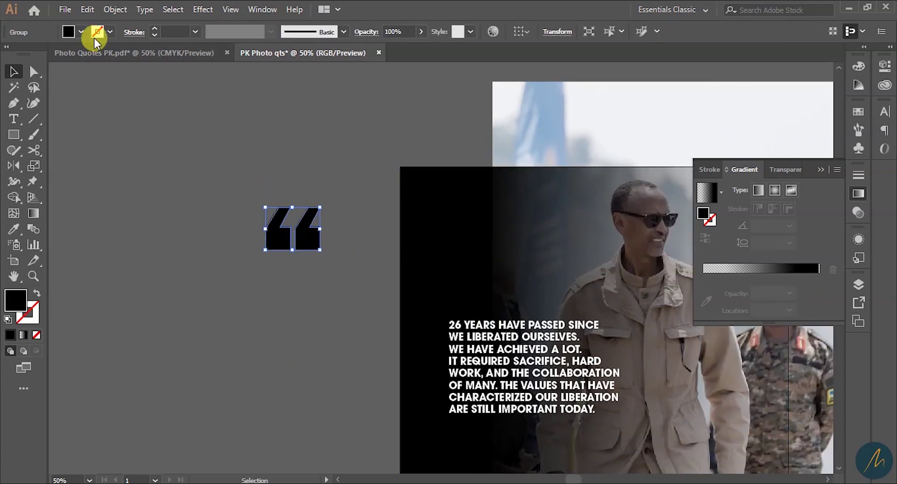
# - Fill the expanded quotation marks with white and deselect them
pyautogui.click(81, 31)
pyautogui.click(24, 55)
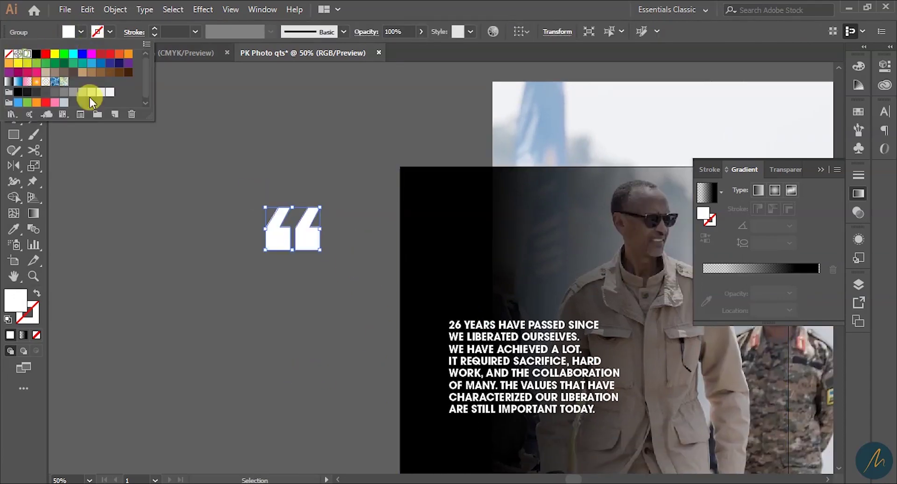
pyautogui.click(338, 172)
pyautogui.moveTo(335, 276); pyautogui.dragTo(203, 211)
# - Scale down the quotation marks, place them above the upper-left corner of the quote, and shift the quote text slightly down and right
pyautogui.moveTo(379, 273); pyautogui.dragTo(388, 276)
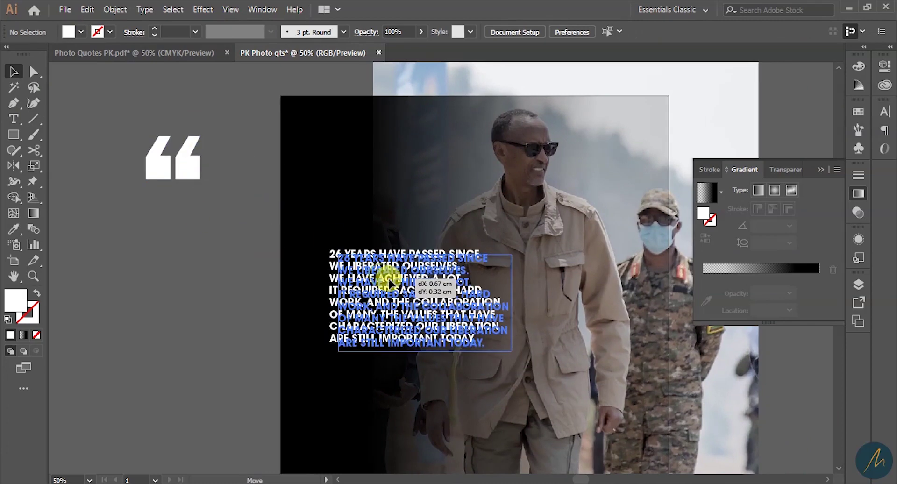
pyautogui.click(175, 170)
pyautogui.moveTo(200, 179); pyautogui.dragTo(342, 233)
pyautogui.moveTo(421, 290); pyautogui.dragTo(439, 300)
pyautogui.moveTo(340, 231); pyautogui.dragTo(342, 250)
pyautogui.click(226, 301)
pyautogui.press('z')
pyautogui.click(405, 271)
pyautogui.moveTo(393, 276); pyautogui.dragTo(318, 212)
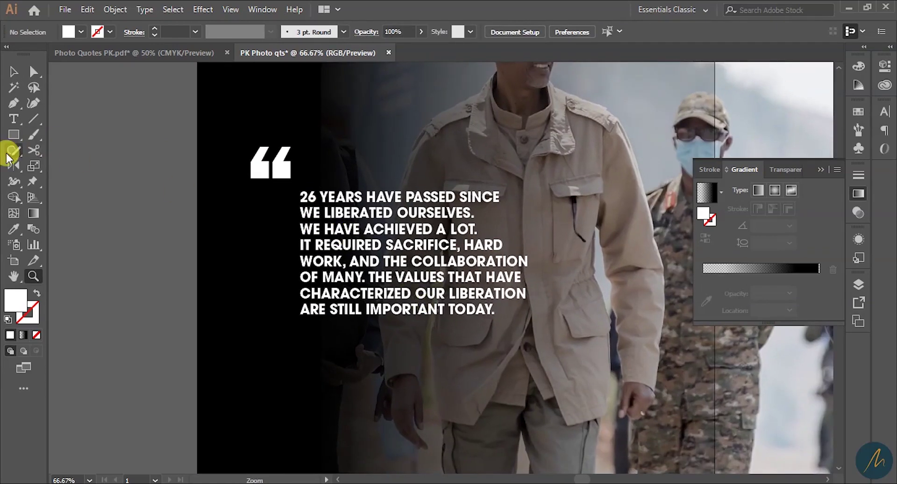
# - Draw a vertical line below the quotation marks alongside the quote and give it a white 2 pt stroke
pyautogui.click(35, 121)
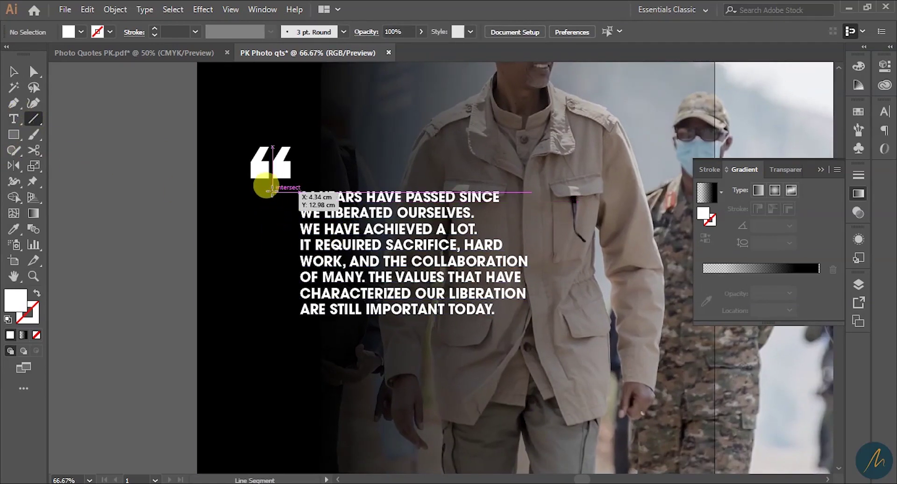
pyautogui.moveTo(268, 190); pyautogui.dragTo(277, 348)
pyautogui.click(111, 32)
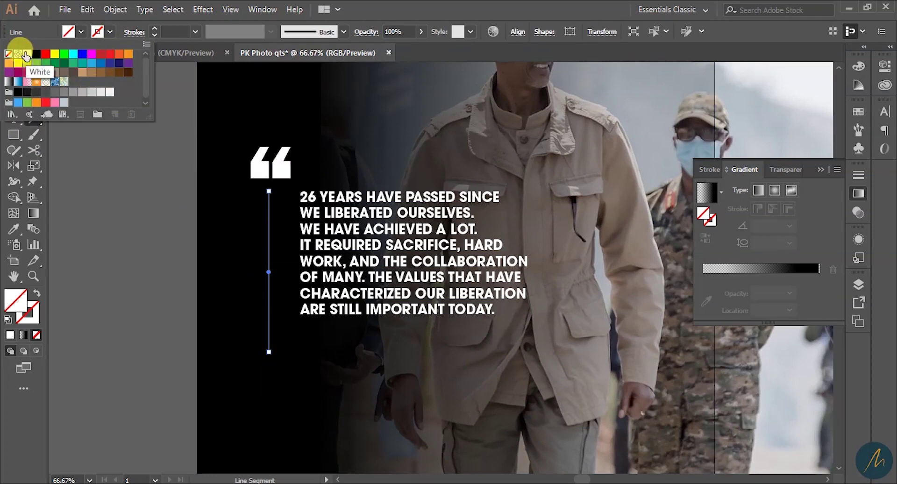
pyautogui.click(25, 55)
pyautogui.click(154, 28)
pyautogui.click(14, 71)
pyautogui.click(155, 186)
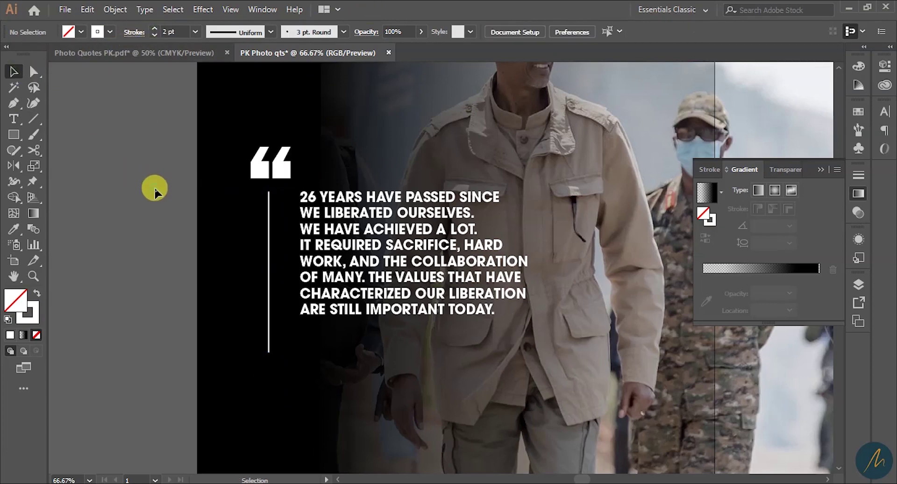
# - Lengthen the white vertical line downward to about 10 cm and deselect it
pyautogui.click(269, 351)
pyautogui.moveTo(270, 353); pyautogui.dragTo(269, 369)
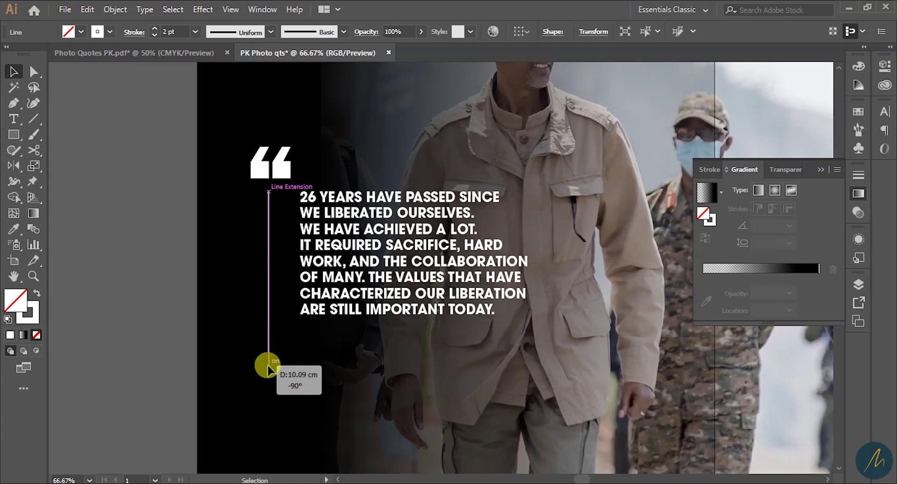
pyautogui.moveTo(269, 369); pyautogui.dragTo(269, 368)
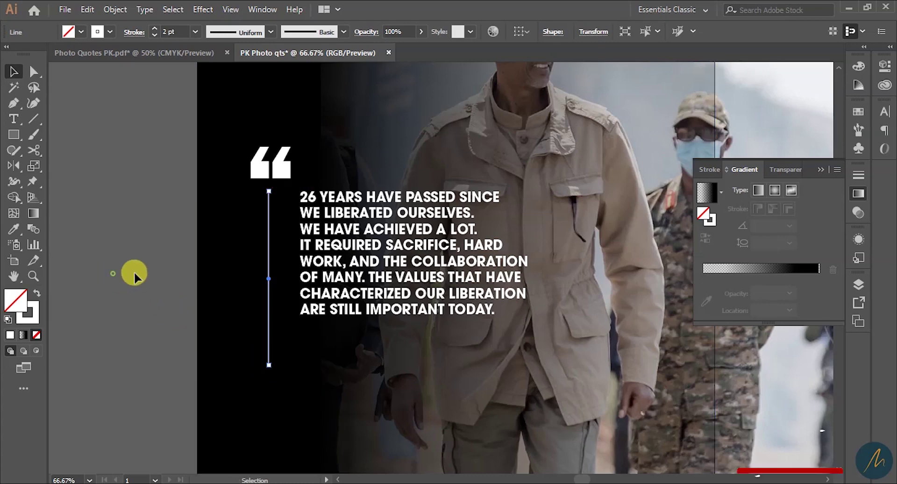
pyautogui.click(114, 274)
# - Move the quote text slightly down and left, closer to the vertical line, and leave everything deselected
pyautogui.moveTo(394, 261)
pyautogui.mouseDown()
pyautogui.moveTo(383, 263)
pyautogui.moveTo(386, 271)
pyautogui.mouseUp()
pyautogui.click(289, 180)
pyautogui.moveTo(290, 178); pyautogui.dragTo(290, 179)
pyautogui.moveTo(362, 217); pyautogui.dragTo(361, 210)
pyautogui.click(315, 209)
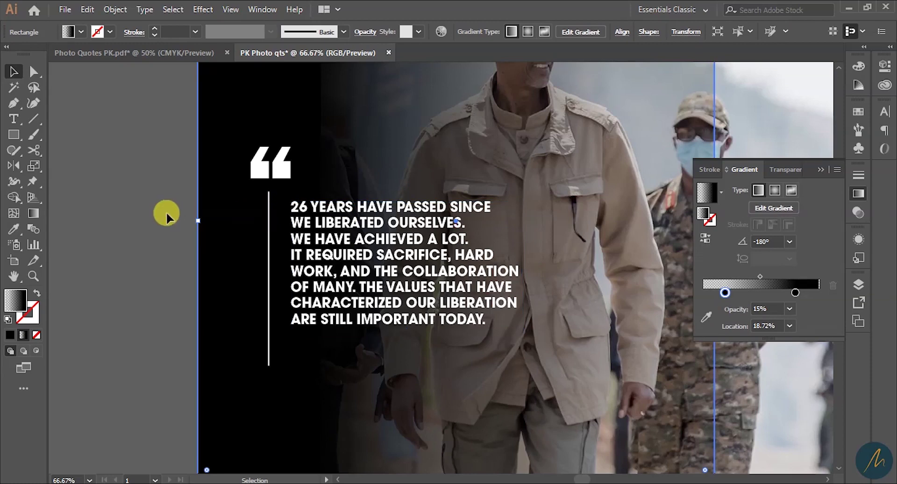
pyautogui.click(158, 222)
pyautogui.press('z')
pyautogui.keyDown('alt'); pyautogui.click(401, 230); pyautogui.keyUp('alt')
pyautogui.keyDown('alt'); pyautogui.click(403, 230); pyautogui.keyUp('alt')
pyautogui.moveTo(521, 304); pyautogui.dragTo(453, 286)
pyautogui.press('v')
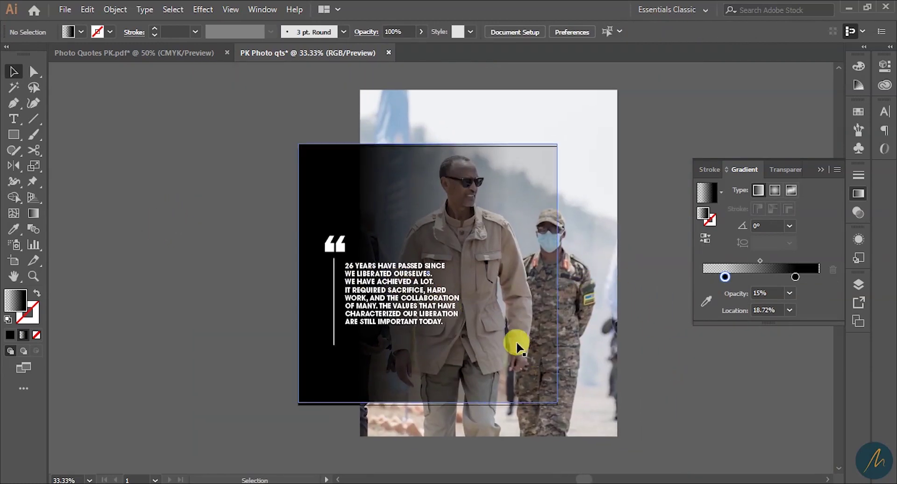
# - Select the gradient rectangle together with the background photo and lock them both
pyautogui.click(539, 383)
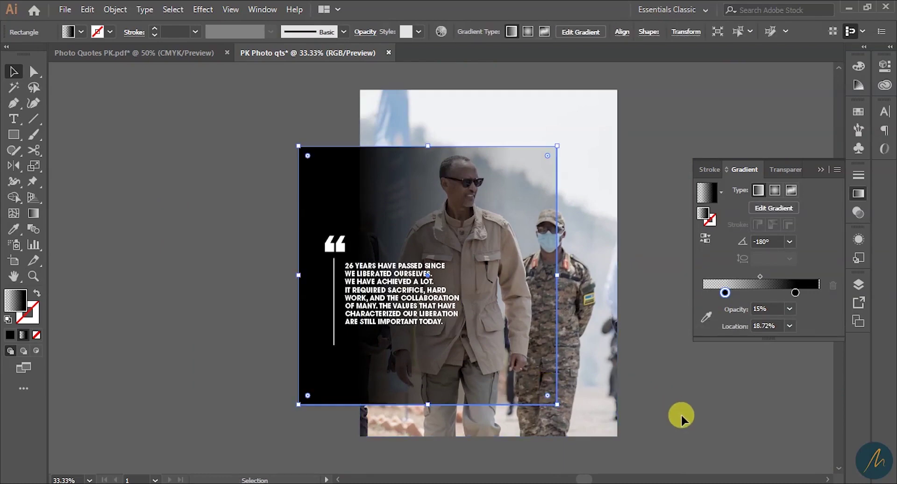
pyautogui.keyDown('shift'); pyautogui.click(505, 125); pyautogui.keyUp('shift')
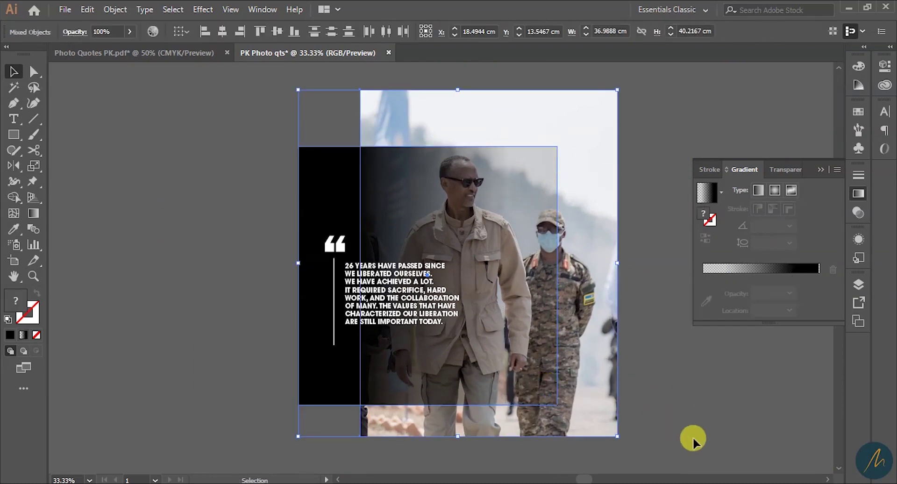
pyautogui.click(115, 10)
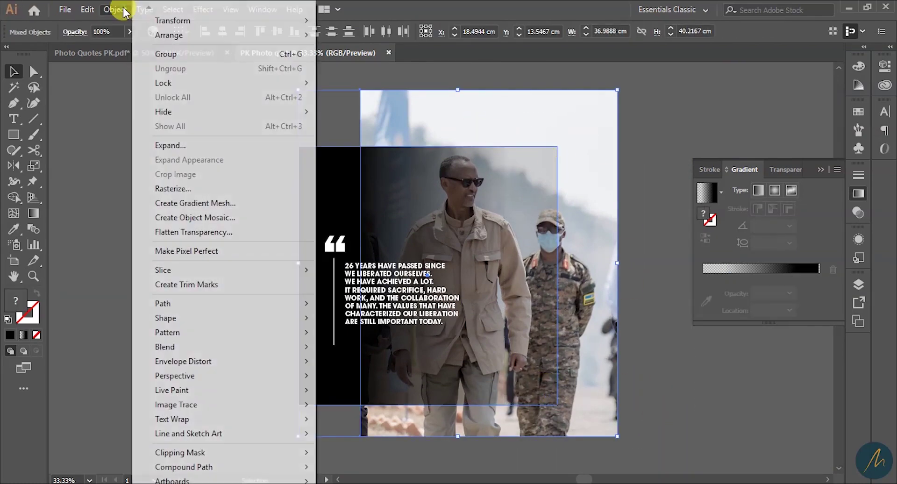
pyautogui.moveTo(280, 83)
pyautogui.click(350, 83)
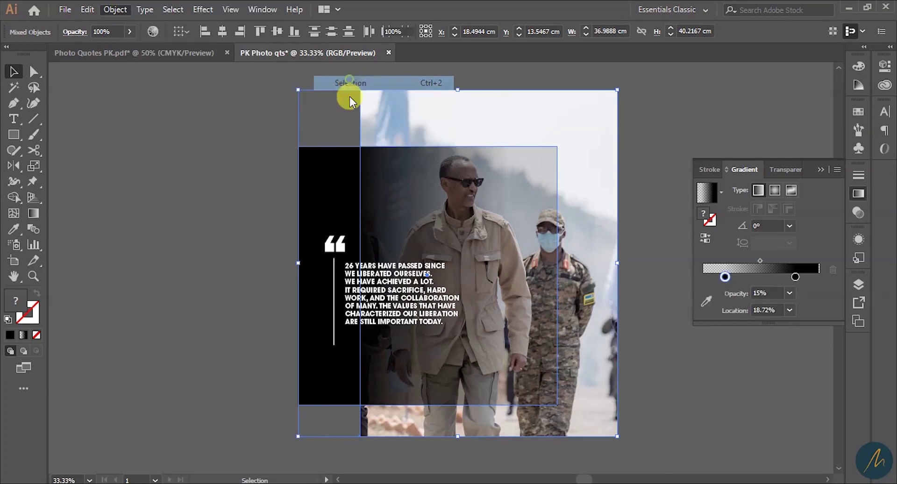
# - Align the top edges of the quote text and the vertical line
pyautogui.press('z')
pyautogui.click(411, 280)
pyautogui.click(376, 295)
pyautogui.press('space')
pyautogui.moveTo(529, 319); pyautogui.dragTo(343, 295)
pyautogui.press('v')
pyautogui.moveTo(136, 124); pyautogui.dragTo(529, 411)
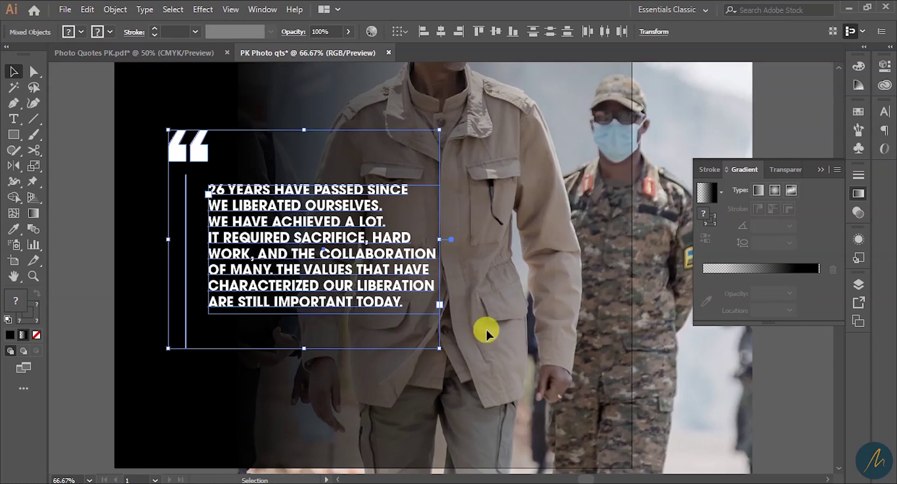
pyautogui.press('z')
pyautogui.keyDown('alt'); pyautogui.click(357, 264); pyautogui.keyUp('alt')
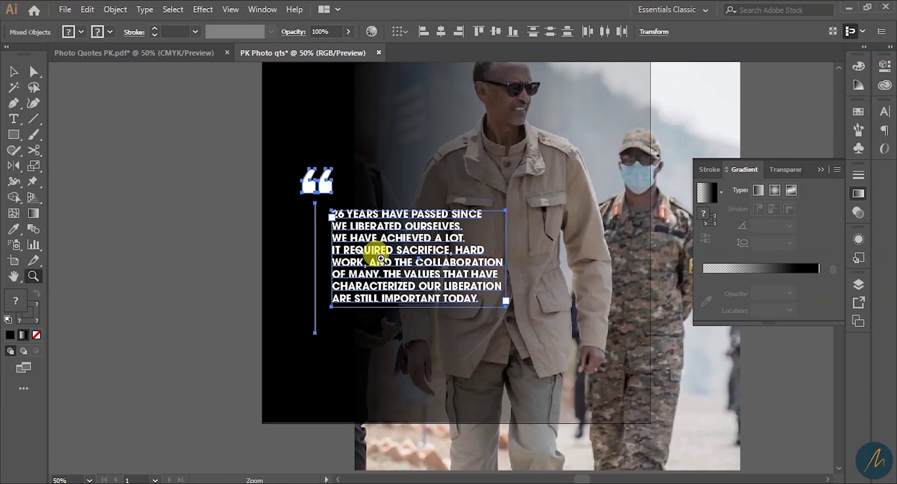
pyautogui.click(377, 257)
pyautogui.press('v')
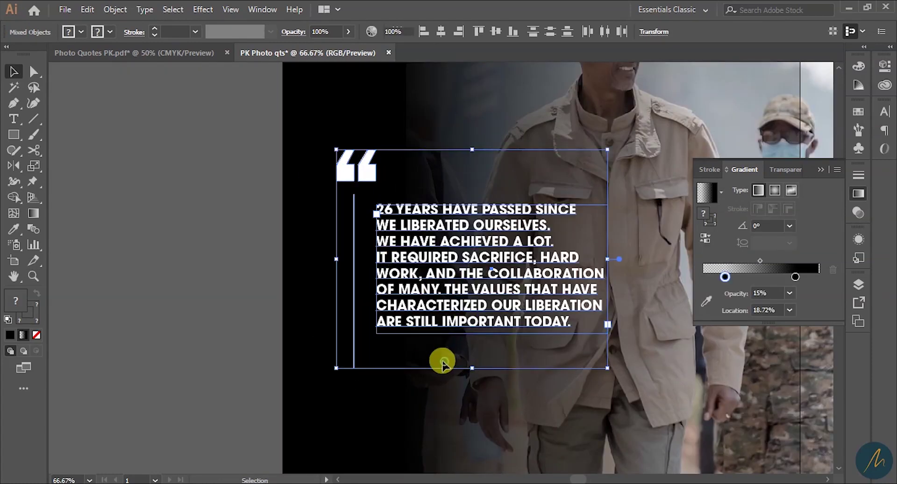
pyautogui.click(508, 360)
pyautogui.moveTo(547, 397); pyautogui.dragTo(304, 199)
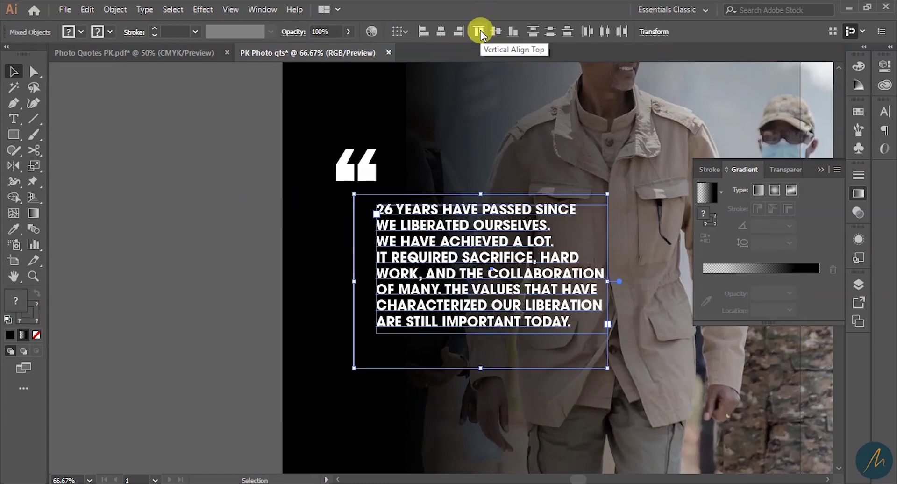
pyautogui.click(480, 32)
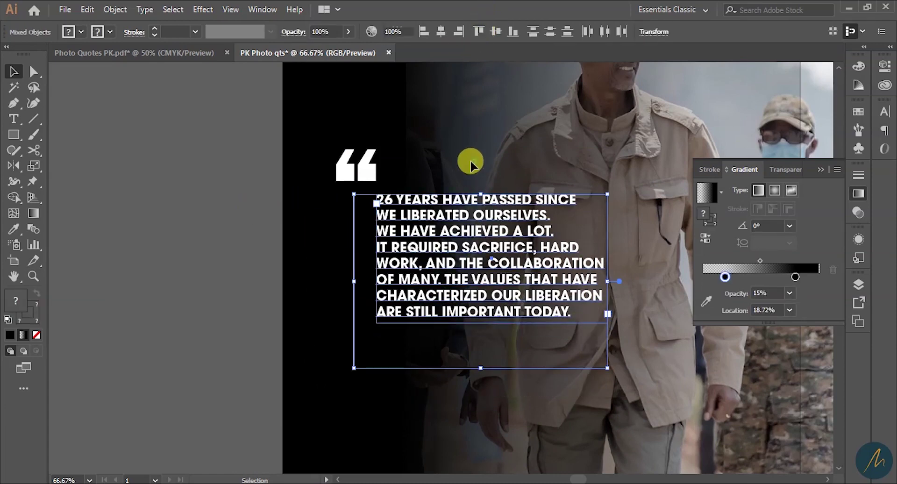
# - Enlarge the quotation marks slightly in place and deselect them
pyautogui.click(470, 159)
pyautogui.click(476, 243)
pyautogui.click(351, 174)
pyautogui.moveTo(356, 181); pyautogui.dragTo(361, 148)
pyautogui.hotkey('ctrl', 'shift', 'a')
# - Move the quote text and vertical line together slightly down, away from the quotation marks
pyautogui.press('z')
pyautogui.keyDown('alt'); pyautogui.click(467, 299); pyautogui.keyUp('alt')
pyautogui.moveTo(459, 303); pyautogui.dragTo(411, 309)
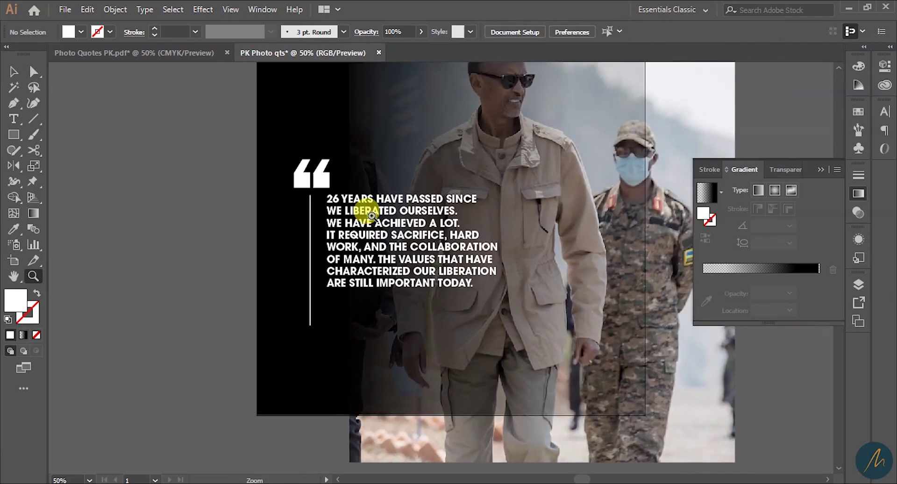
pyautogui.click(371, 215)
pyautogui.press('v')
pyautogui.moveTo(325, 239); pyautogui.dragTo(626, 415)
pyautogui.moveTo(465, 252); pyautogui.dragTo(465, 258)
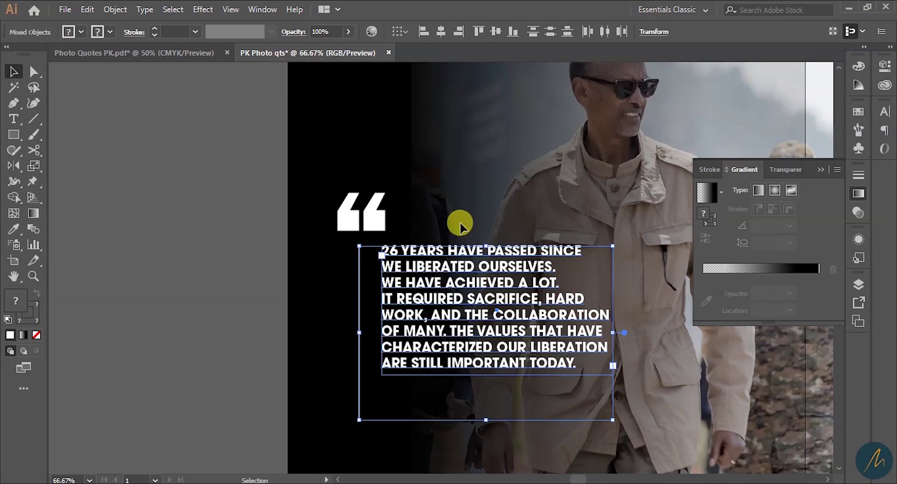
pyautogui.click(380, 216)
pyautogui.moveTo(338, 231); pyautogui.dragTo(354, 220)
pyautogui.hotkey('ctrl', 'z')
pyautogui.click(497, 215)
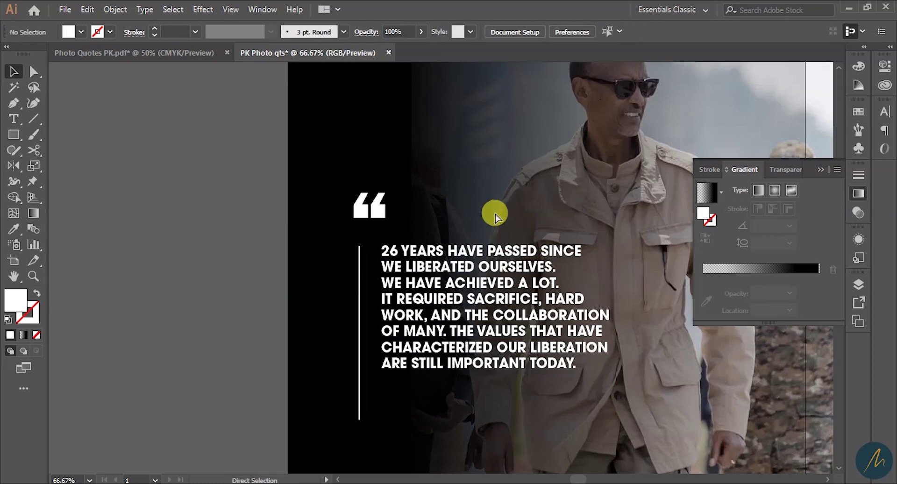
pyautogui.hotkey('ctrl', 'z')
# - Scale the quotation marks down slightly, center them horizontally with the vertical line, and deselect
pyautogui.moveTo(387, 229); pyautogui.dragTo(381, 227)
pyautogui.moveTo(322, 176); pyautogui.dragTo(374, 418)
pyautogui.click(562, 31)
pyautogui.click(459, 171)
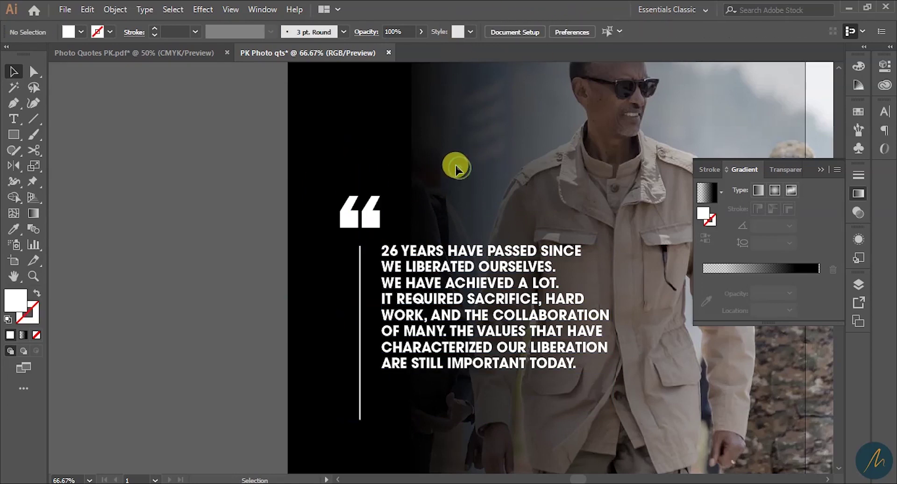
# - Nudge the quote text slightly left, closer to the vertical line
pyautogui.click(455, 274)
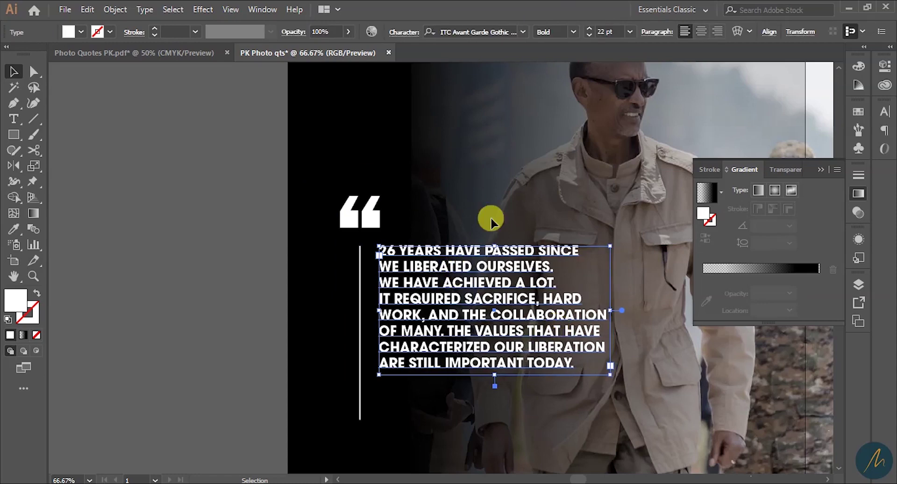
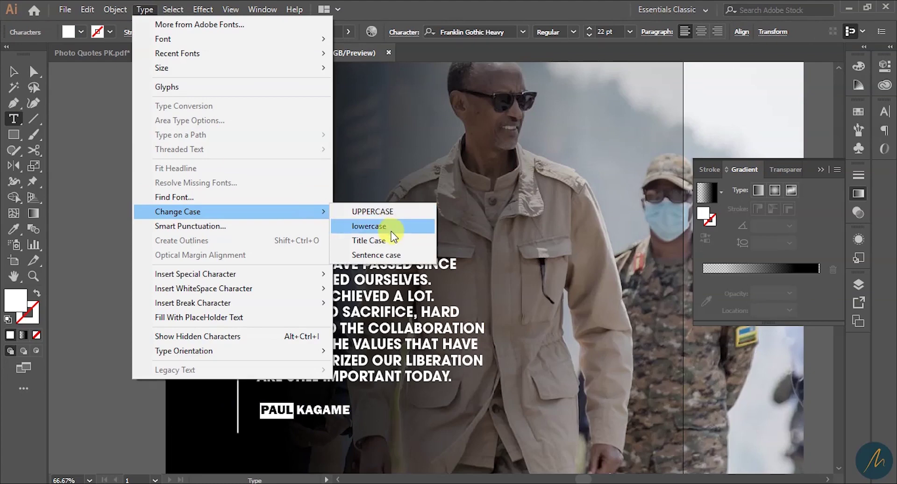
# - Change the word PAUL below the quote to title case and finish editing the name text
pyautogui.click(392, 240)
pyautogui.click(307, 410)
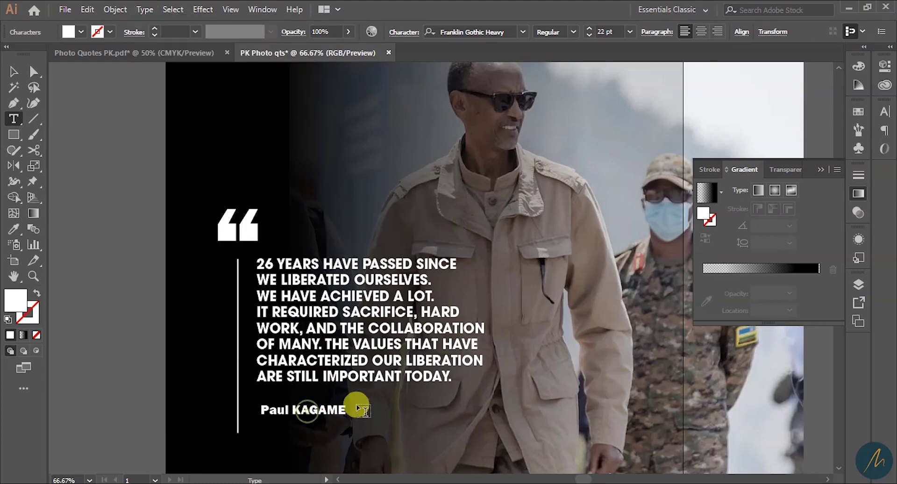
pyautogui.click(13, 73)
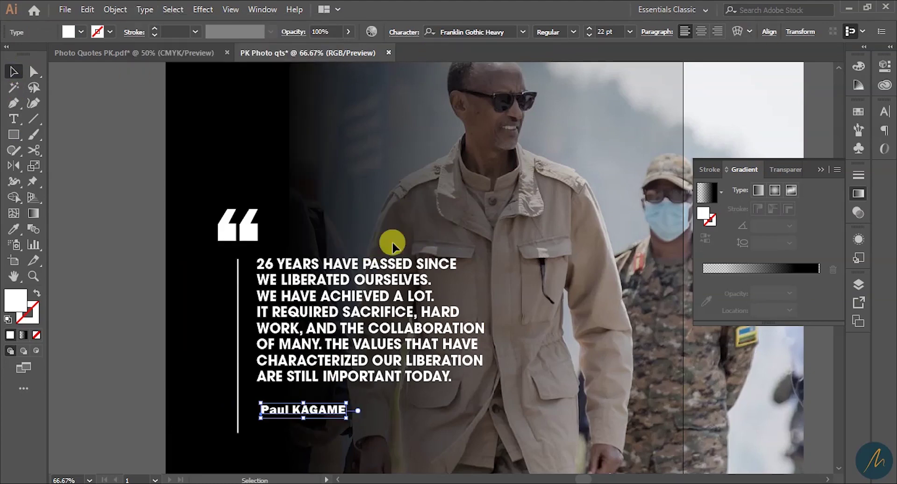
# - Match the typography of the Paul KAGAME name to the quote text with the Eyedropper
pyautogui.click(486, 31)
pyautogui.click(500, 34)
pyautogui.click(332, 356)
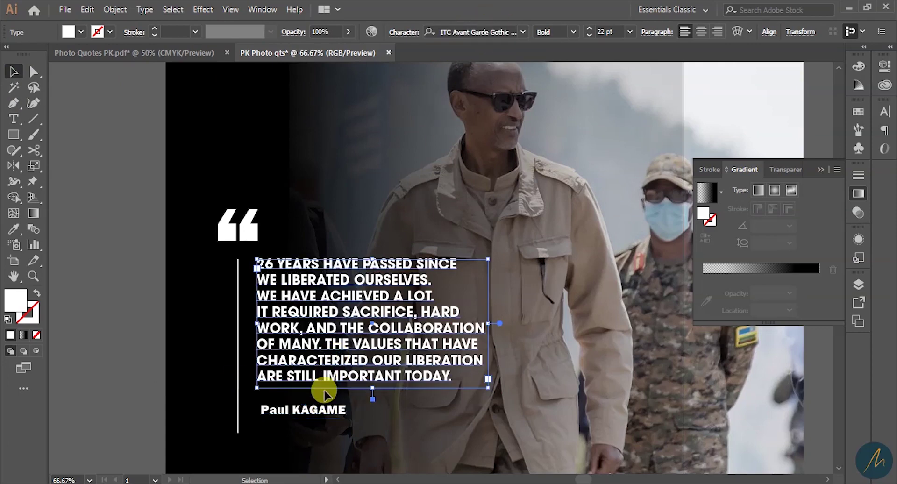
pyautogui.press('i')
pyautogui.click(327, 409)
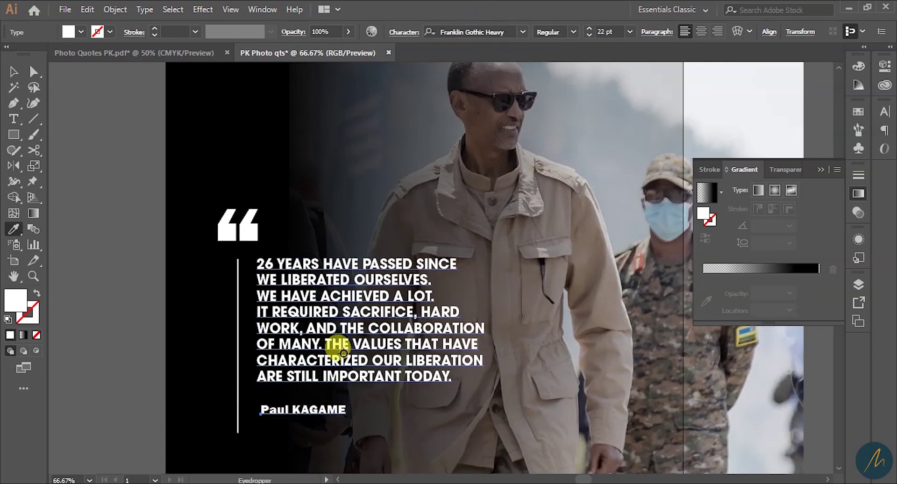
pyautogui.click(334, 293)
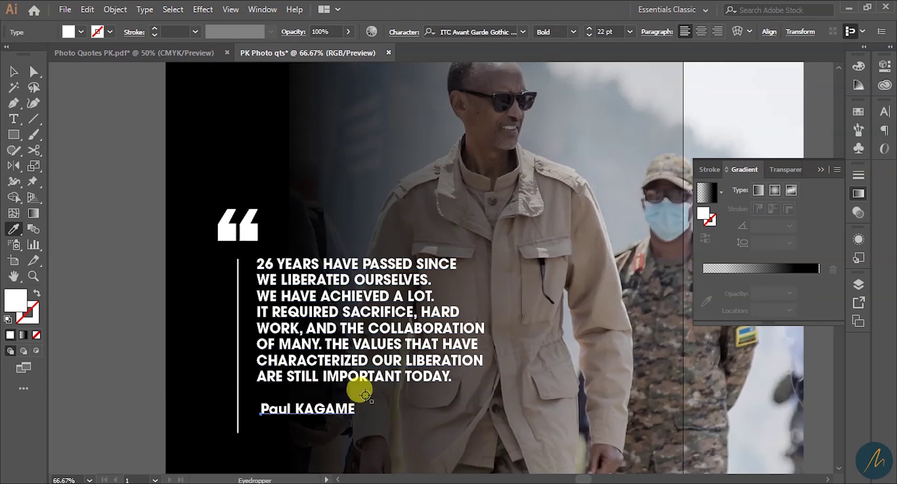
pyautogui.keyDown('ctrl'); pyautogui.click(383, 328); pyautogui.keyUp('ctrl')
pyautogui.press('v')
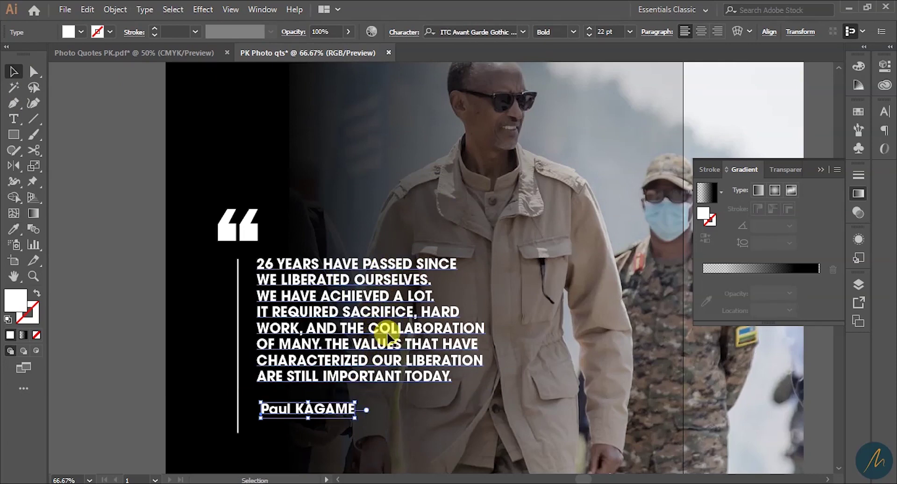
# - Set the name's font to ITC Avant Garde Gothic LT Demi and scale the text down to about 20 pt
pyautogui.click(492, 32)
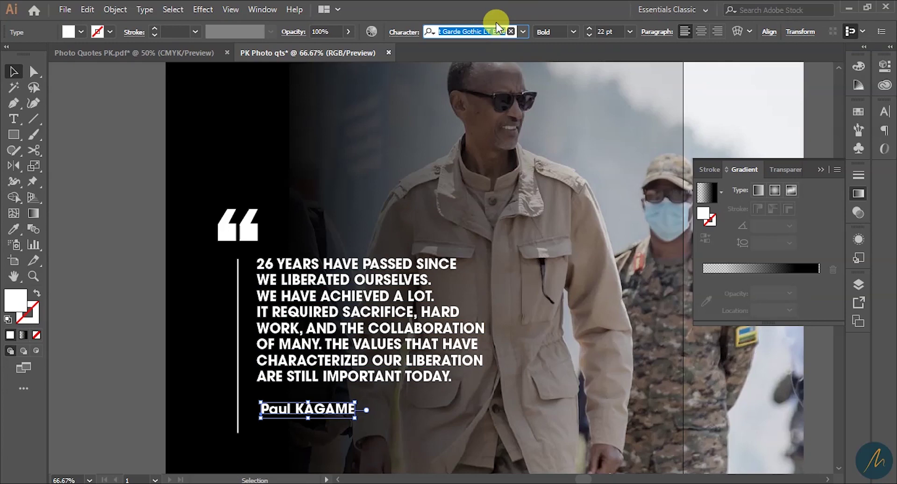
pyautogui.write('ITC')
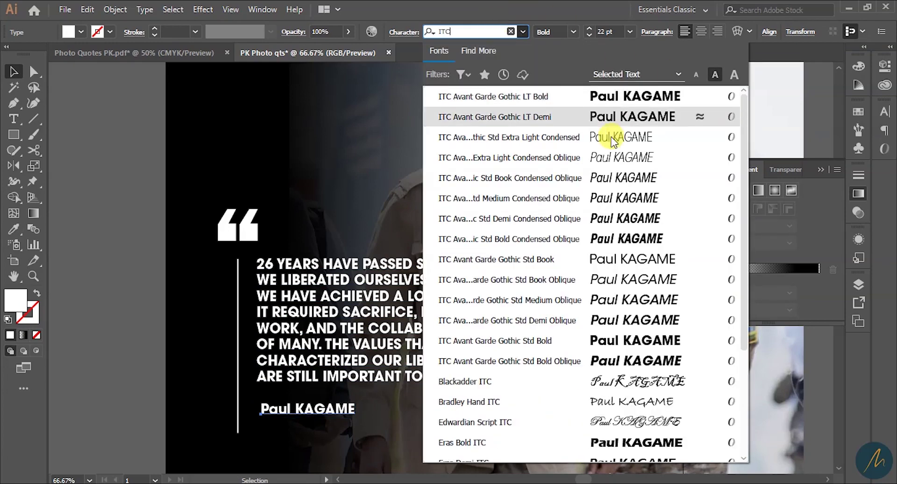
pyautogui.click(601, 117)
pyautogui.moveTo(474, 372); pyautogui.dragTo(497, 294)
pyautogui.moveTo(373, 342); pyautogui.dragTo(337, 331)
# - Shorten the vertical line by raising its lower end about 1.2 cm to the level of the name
pyautogui.click(260, 354)
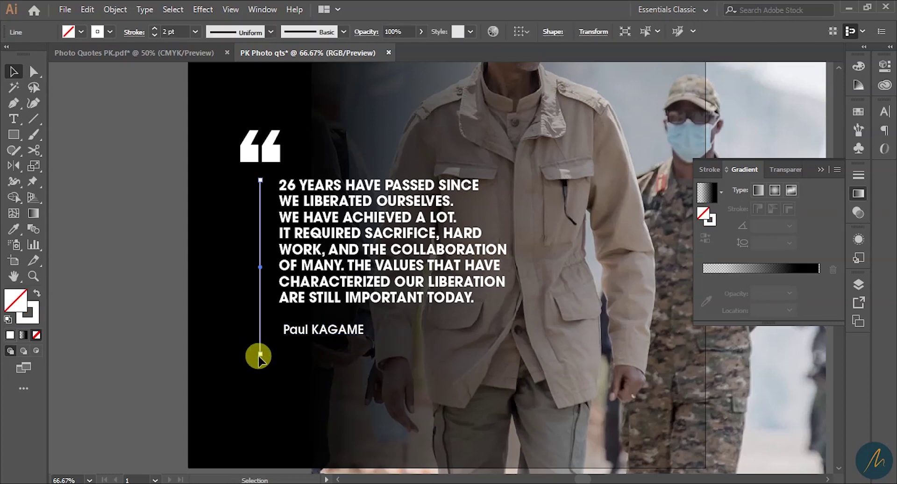
pyautogui.press('a')
pyautogui.click(260, 354)
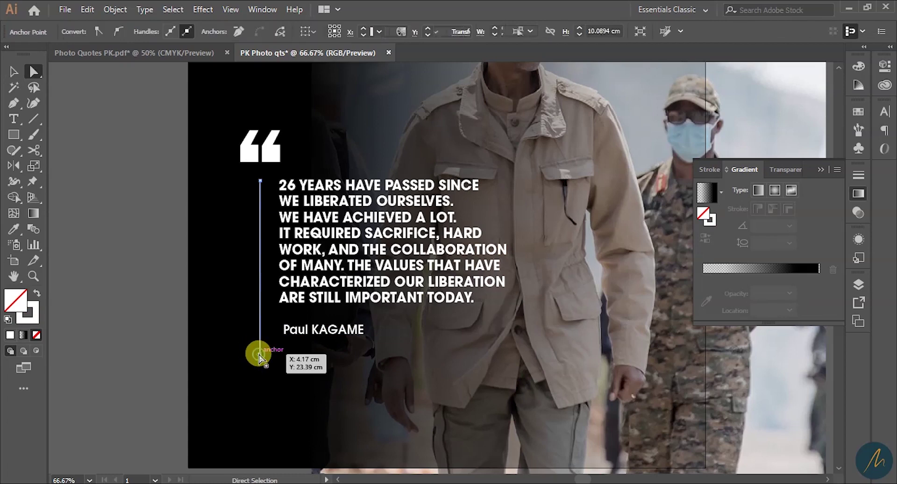
pyautogui.keyDown('shift'); pyautogui.click(261, 354); pyautogui.keyUp('shift')
pyautogui.click(260, 354)
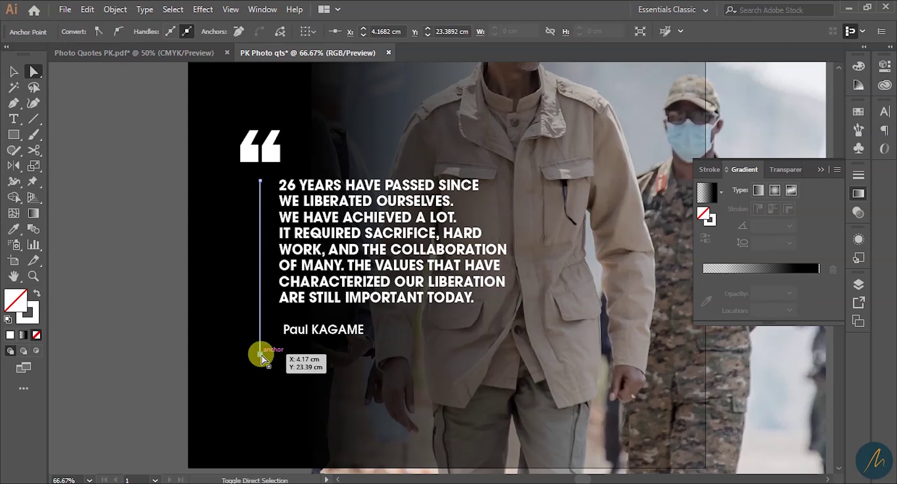
pyautogui.keyDown('shift'); pyautogui.click(260, 354); pyautogui.keyUp('shift')
pyautogui.moveTo(263, 357); pyautogui.dragTo(265, 339)
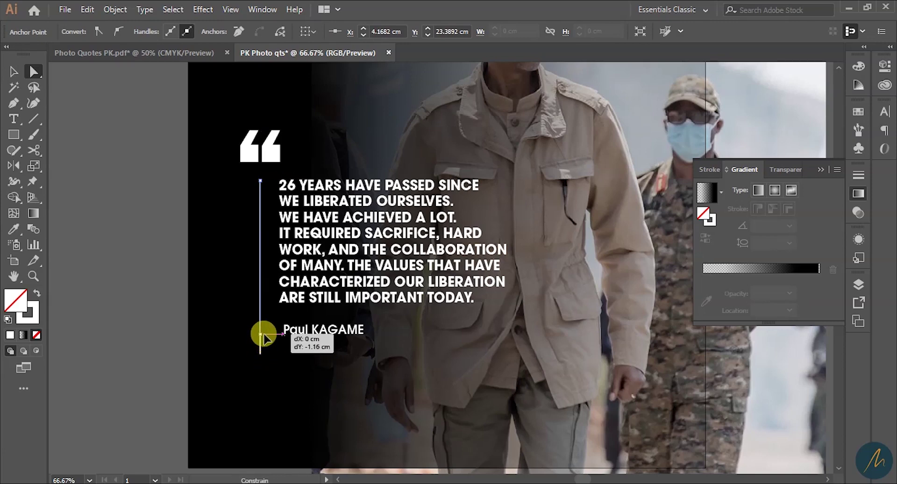
pyautogui.click(388, 362)
# - Align the left edges of the name and the quote text
pyautogui.press('z')
pyautogui.click(338, 294)
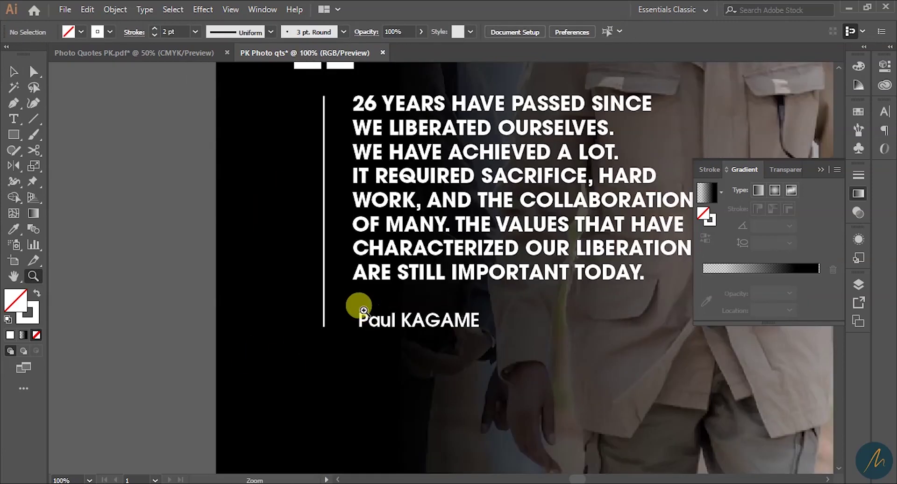
pyautogui.click(362, 309)
pyautogui.press('v')
pyautogui.click(505, 281)
pyautogui.press('z')
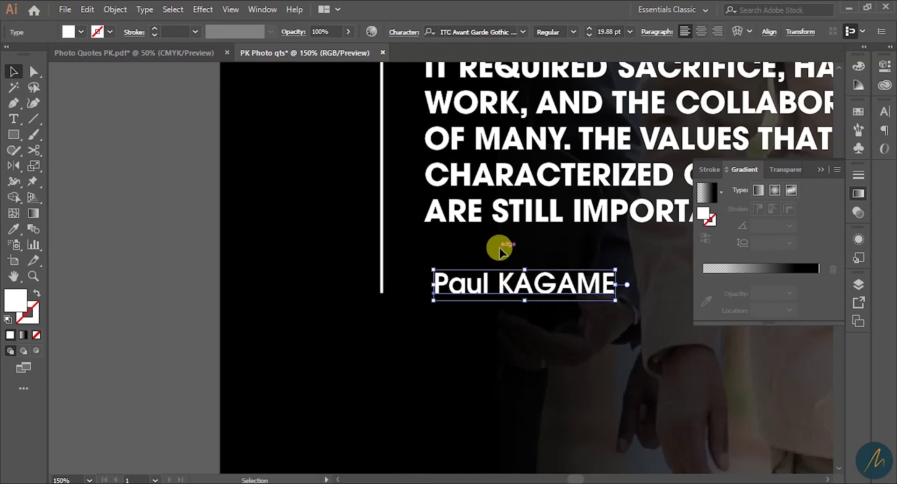
pyautogui.keyDown('alt'); pyautogui.click(462, 250); pyautogui.keyUp('alt')
pyautogui.moveTo(505, 196); pyautogui.dragTo(425, 289)
pyautogui.press('v')
pyautogui.click(411, 214)
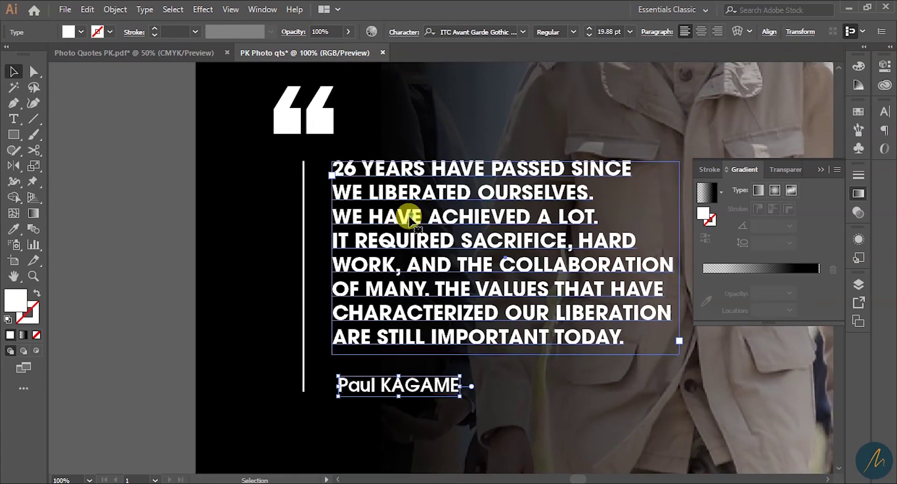
pyautogui.keyDown('shift'); pyautogui.click(400, 387); pyautogui.keyUp('shift')
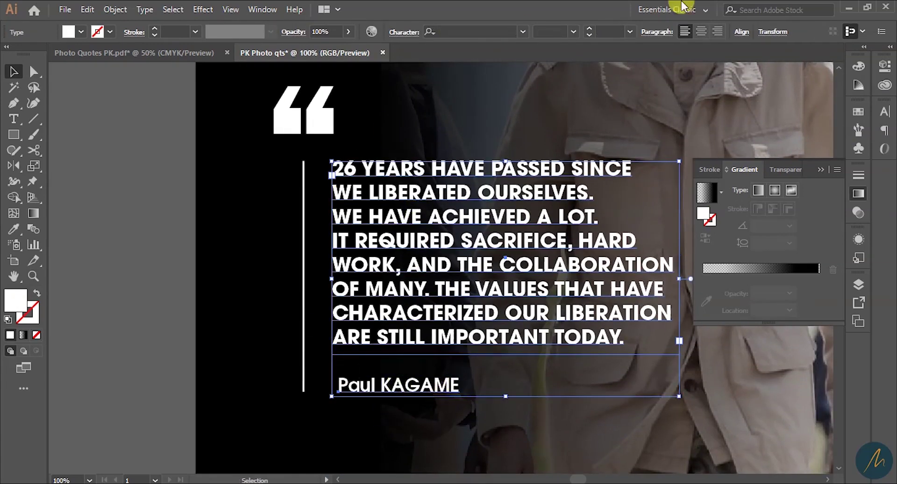
pyautogui.click(741, 31)
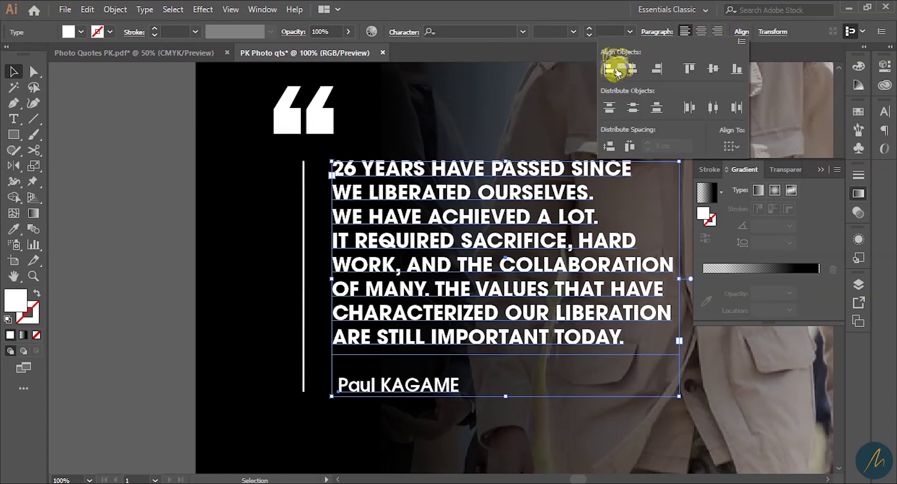
pyautogui.click(617, 70)
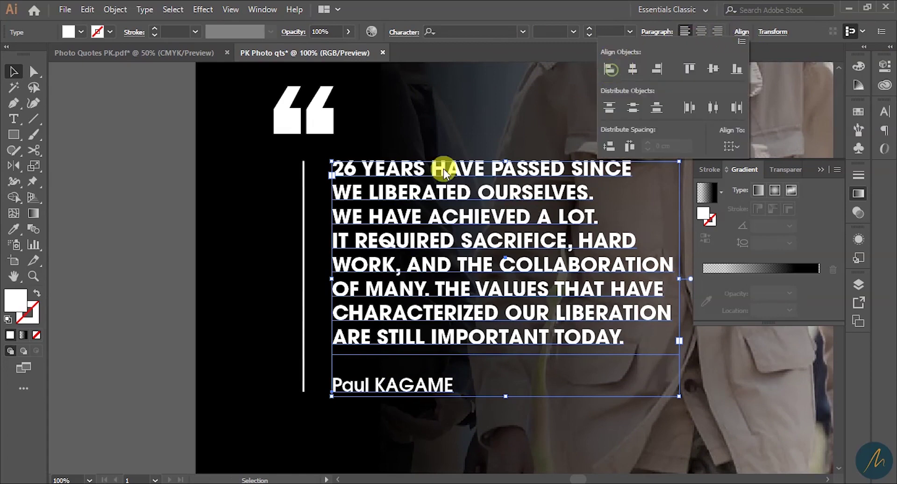
# - Nudge the quote text and the name together slightly left and deselect them
pyautogui.click(474, 310)
pyautogui.press('Left')
pyautogui.click(475, 142)
pyautogui.press('z')
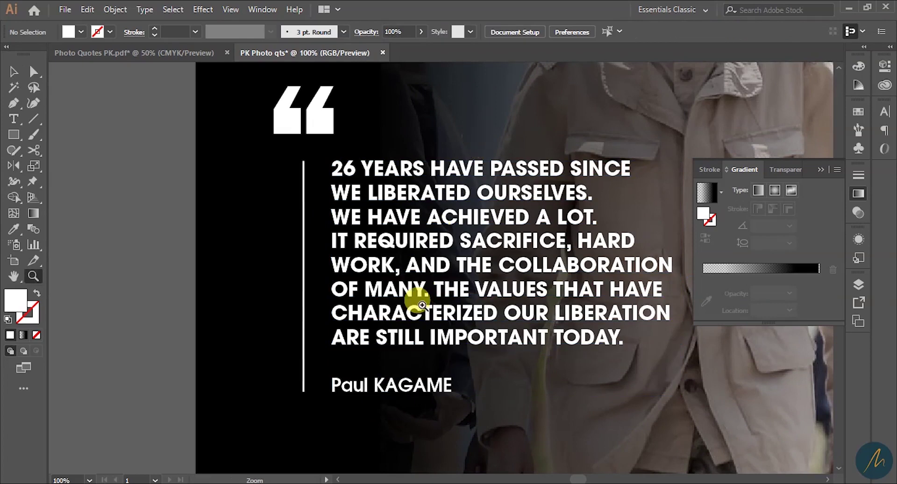
pyautogui.keyDown('alt'); pyautogui.click(374, 303); pyautogui.keyUp('alt')
pyautogui.keyDown('alt'); pyautogui.click(374, 303); pyautogui.keyUp('alt')
pyautogui.moveTo(462, 373); pyautogui.dragTo(362, 414)
pyautogui.moveTo(489, 280); pyautogui.dragTo(446, 315)
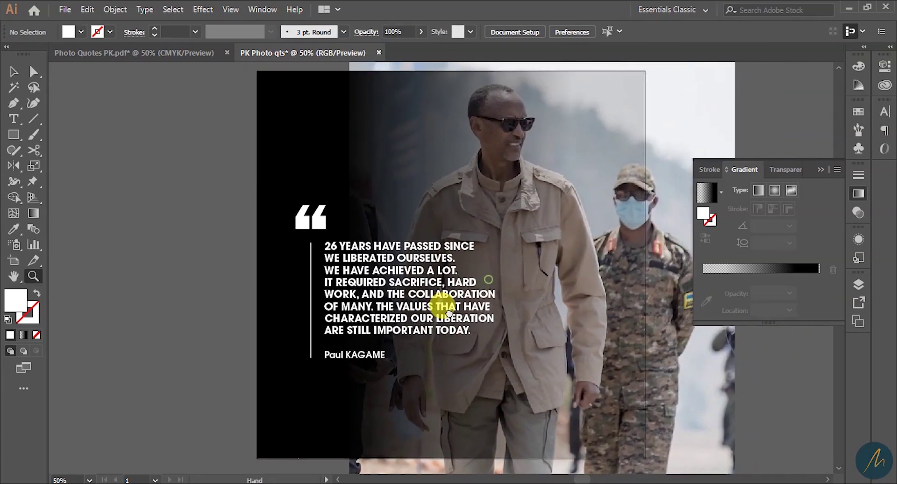
# - Try to enlarge the quotation marks, vertical line, quote text and name together slightly
pyautogui.press('v')
pyautogui.moveTo(494, 401); pyautogui.dragTo(296, 206)
pyautogui.moveTo(499, 360); pyautogui.dragTo(498, 364)
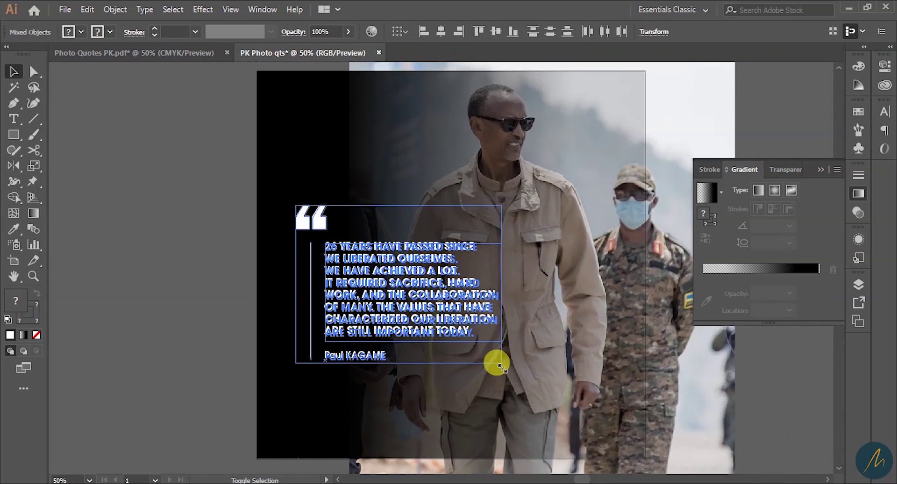
pyautogui.click(498, 363)
pyautogui.click(526, 384)
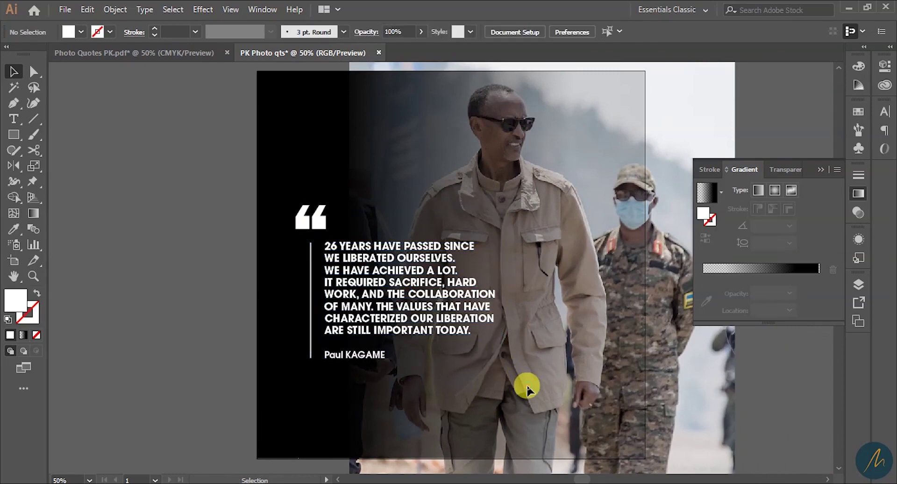
# - Move the quotation marks, vertical line, quote text and name together slightly up on the artboard and deselect them
pyautogui.press('z')
pyautogui.keyDown('alt'); pyautogui.click(408, 334); pyautogui.keyUp('alt')
pyautogui.moveTo(435, 302); pyautogui.dragTo(417, 373)
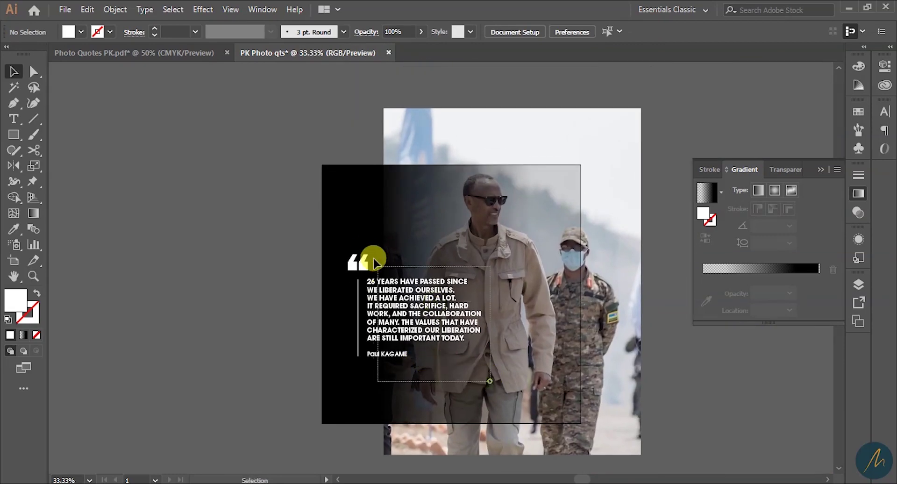
pyautogui.press('v')
pyautogui.moveTo(363, 274); pyautogui.dragTo(362, 264)
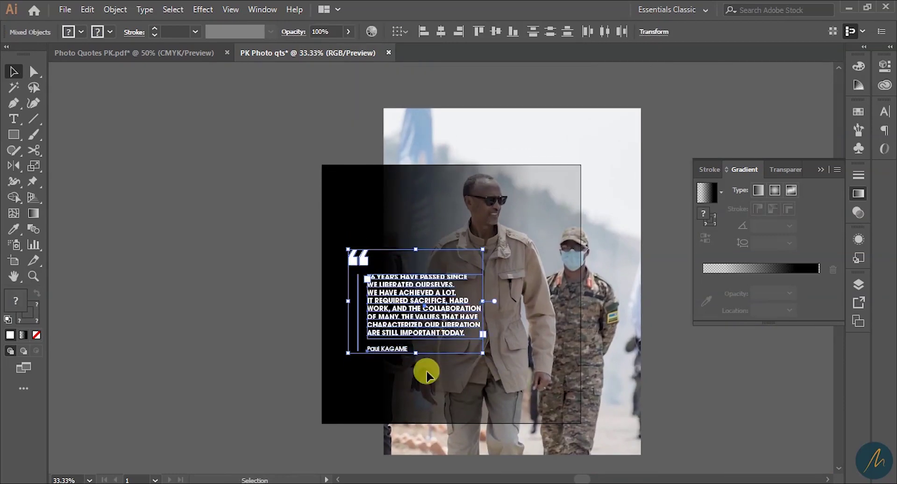
pyautogui.click(425, 372)
# - Copy the speaker's name to the artboard's upper-left area, in line with the quotation marks, and replace its text with #KWIBOHORA
pyautogui.press('z')
pyautogui.click(430, 264)
pyautogui.moveTo(447, 224); pyautogui.dragTo(409, 242)
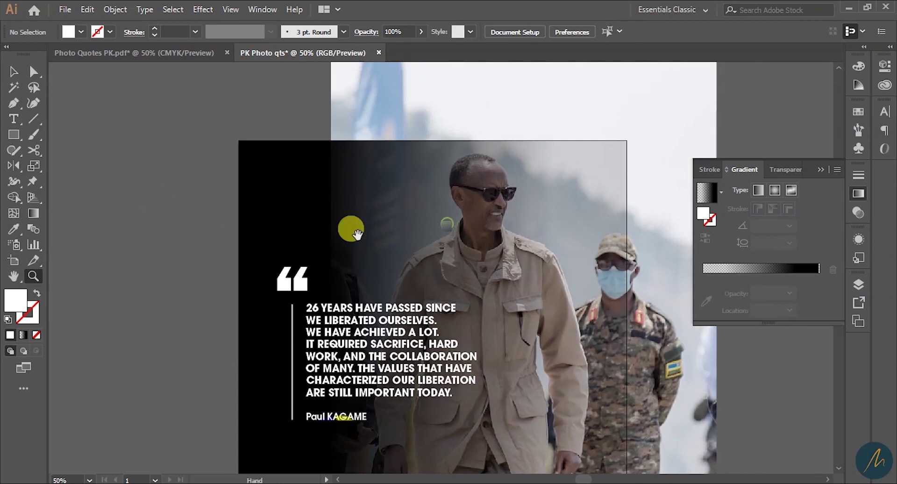
pyautogui.press('v')
pyautogui.moveTo(344, 416); pyautogui.dragTo(327, 198)
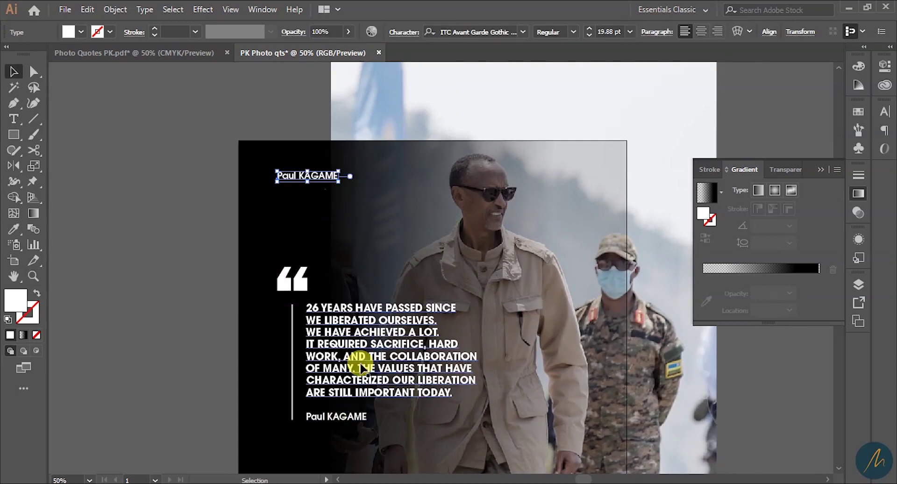
pyautogui.scroll(-1, 413, 288)
pyautogui.press('t')
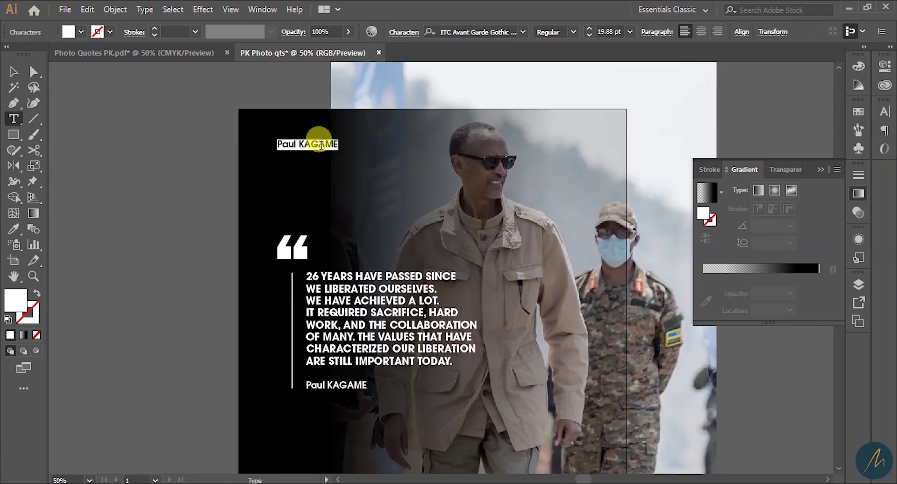
pyautogui.write('#KWIKBOHORA')
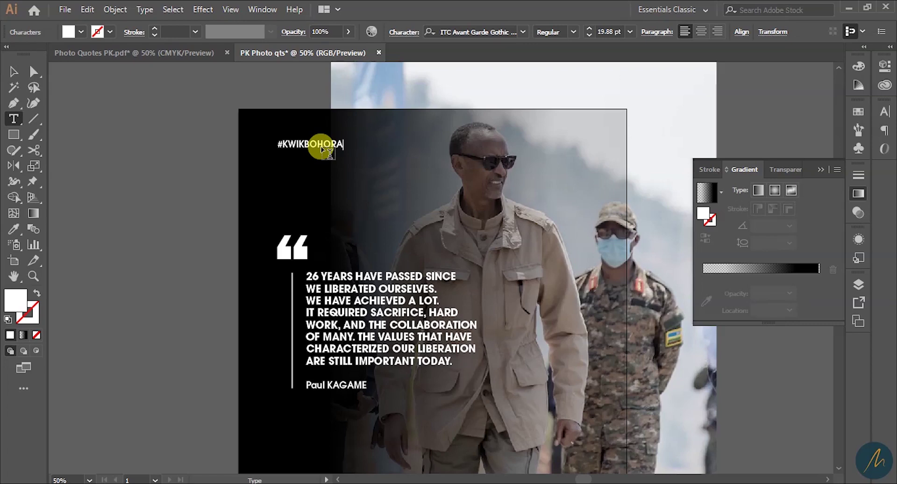
pyautogui.click(344, 144)
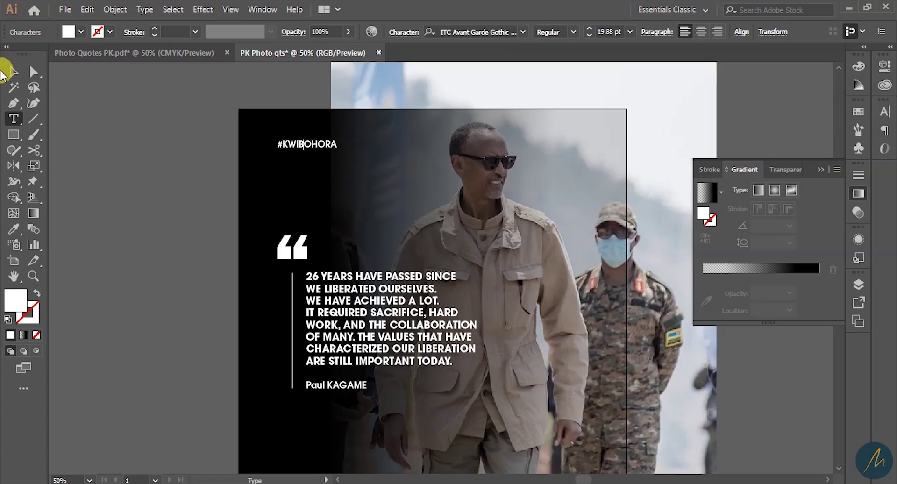
# - Apply the Title Case option to the #KWIBOHORA hashtag and deselect it
pyautogui.click(18, 75)
pyautogui.click(145, 9)
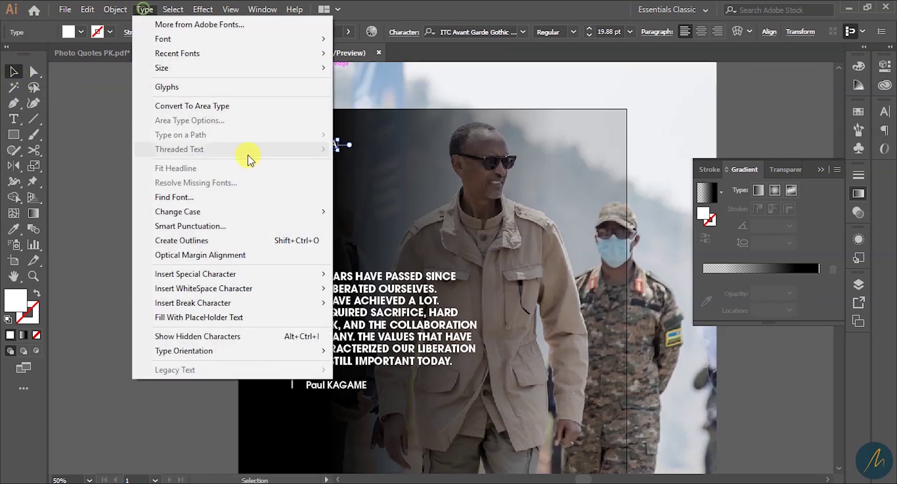
pyautogui.moveTo(283, 211)
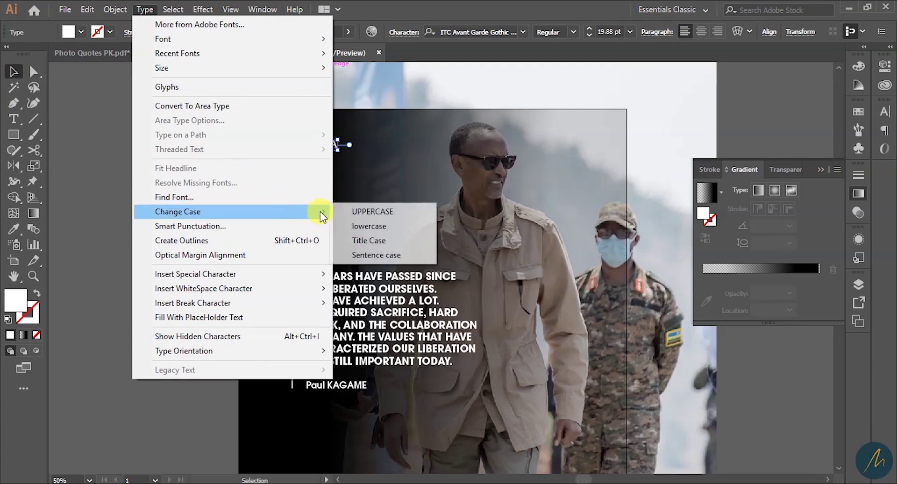
pyautogui.click(392, 237)
pyautogui.click(230, 229)
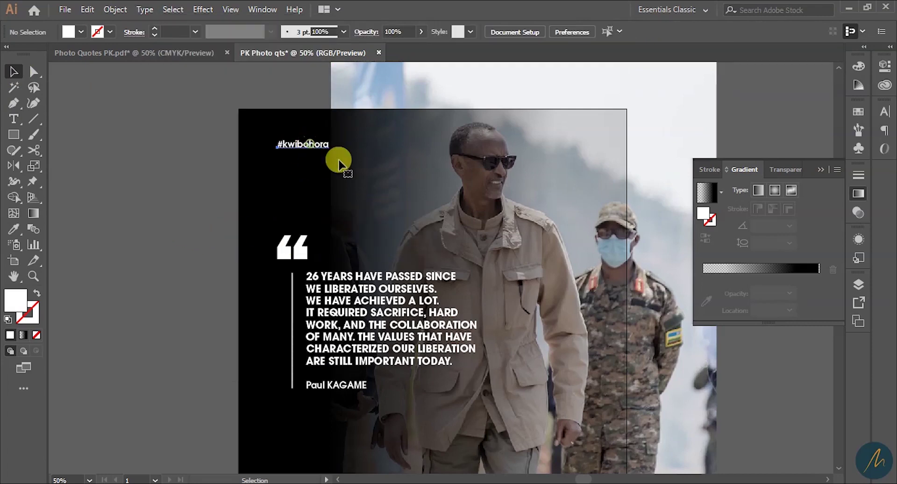
# - Give the hashtag a light grey fill from the grey swatches, trying progressively darker shades, and deselect it
pyautogui.click(306, 146)
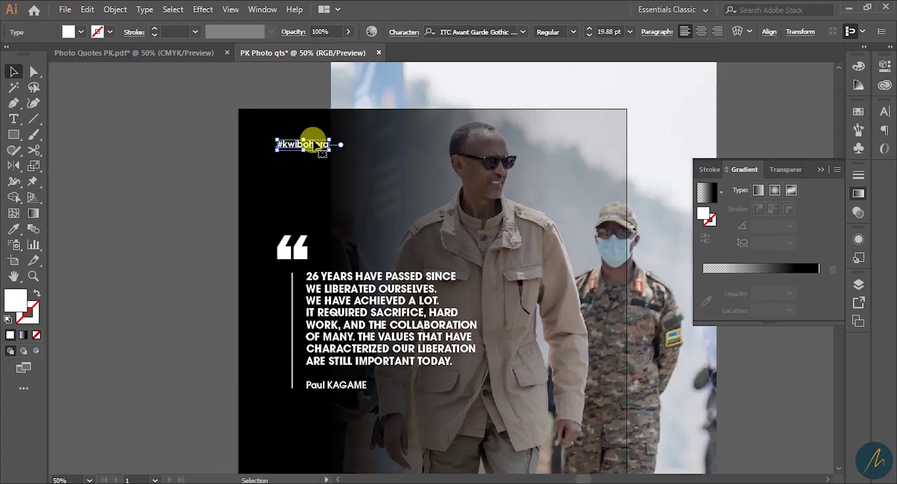
pyautogui.click(81, 32)
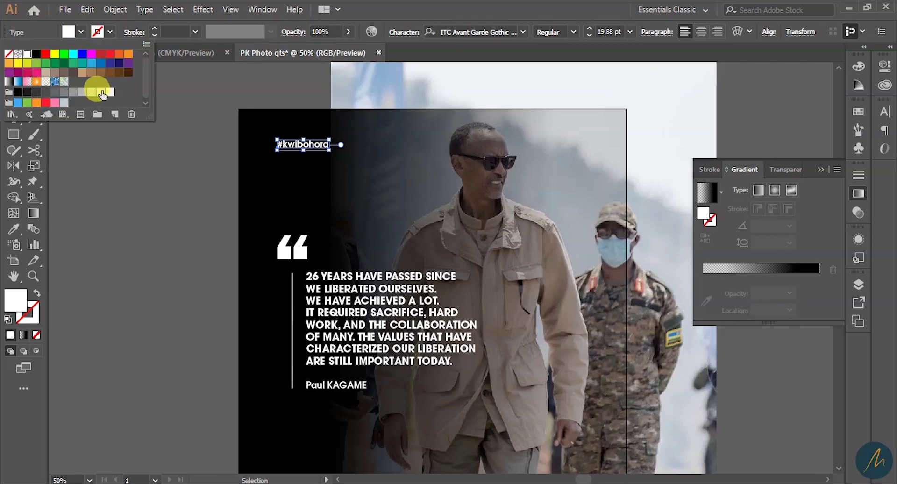
pyautogui.click(102, 94)
pyautogui.click(268, 169)
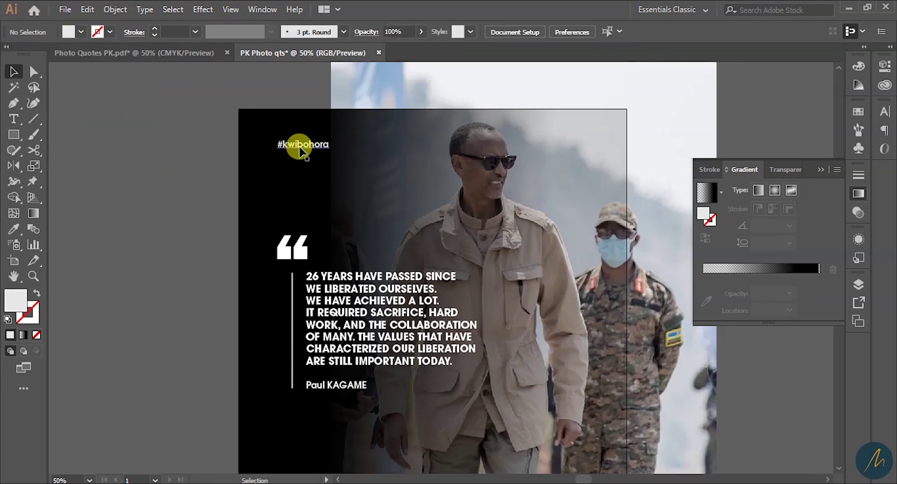
pyautogui.click(80, 32)
pyautogui.click(90, 94)
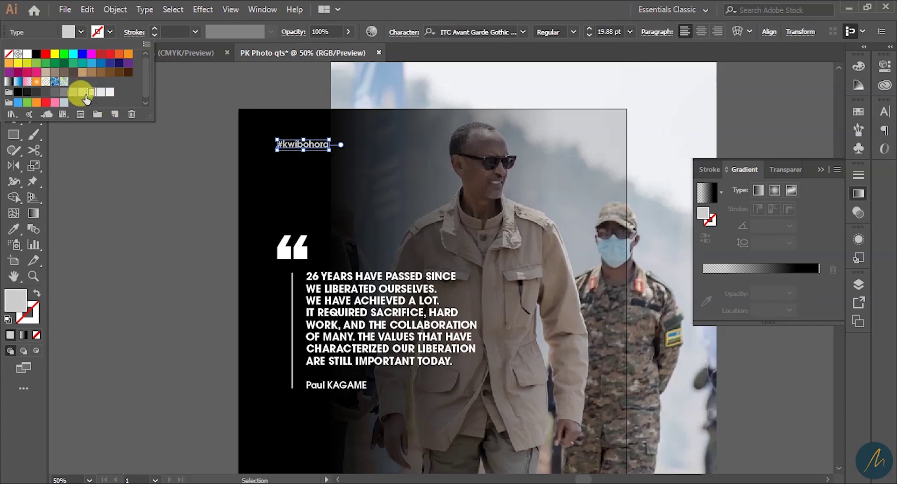
pyautogui.click(167, 223)
pyautogui.click(164, 230)
# - Change only the letter k after the hash sign to uppercase, so the hashtag reads #Kwibohora
pyautogui.press('z')
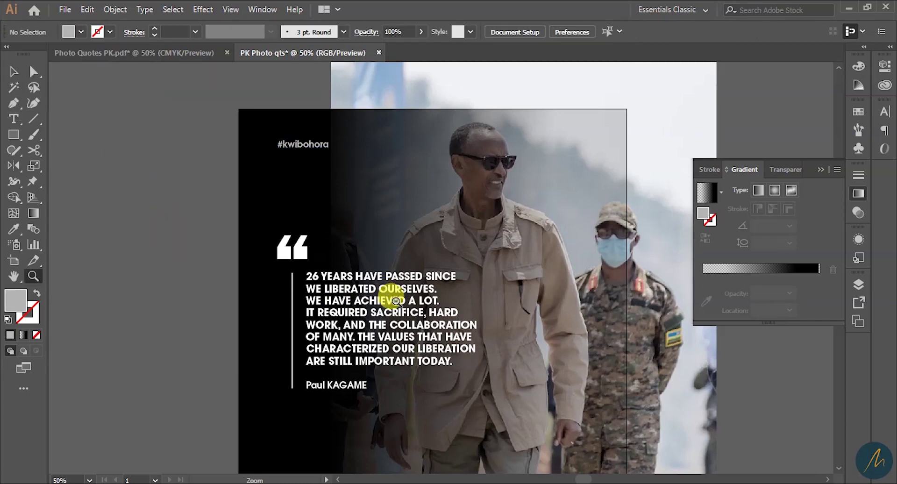
pyautogui.keyDown('alt'); pyautogui.click(397, 300); pyautogui.keyUp('alt')
pyautogui.moveTo(443, 317); pyautogui.dragTo(333, 318)
pyautogui.click(336, 228)
pyautogui.click(335, 227)
pyautogui.click(444, 234)
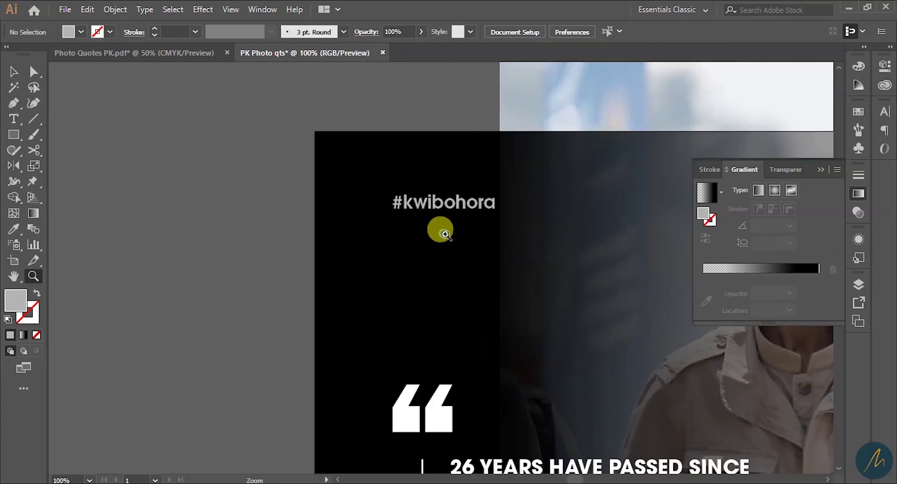
pyautogui.hotkey('alt', 't')
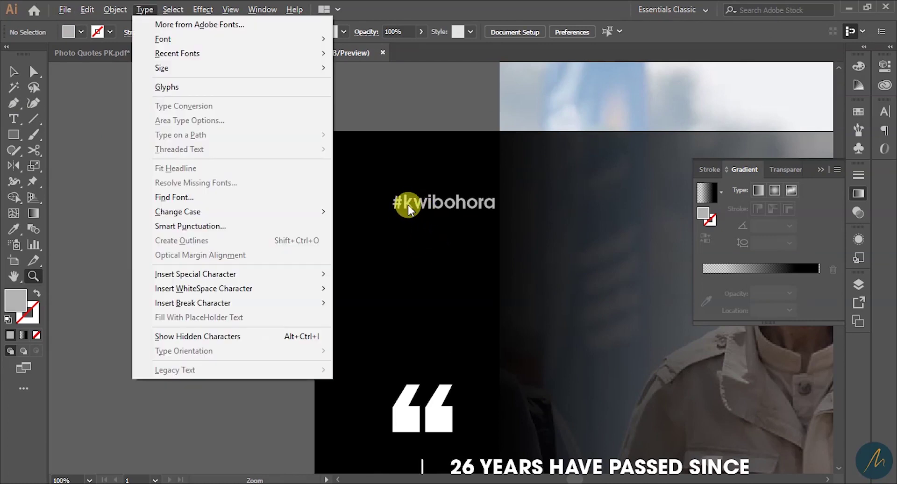
pyautogui.click(407, 210)
pyautogui.click(15, 121)
pyautogui.moveTo(446, 268); pyautogui.dragTo(434, 266)
pyautogui.click(145, 9)
pyautogui.moveTo(330, 214)
pyautogui.click(363, 212)
# - Add 26 to the end of the hashtag, making it #Kwibohora26, and deselect it
pyautogui.click(456, 262)
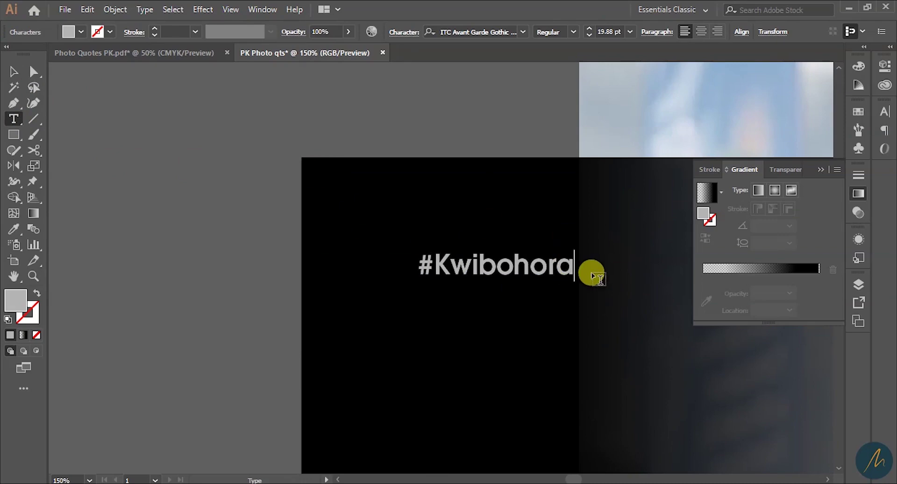
pyautogui.click(16, 70)
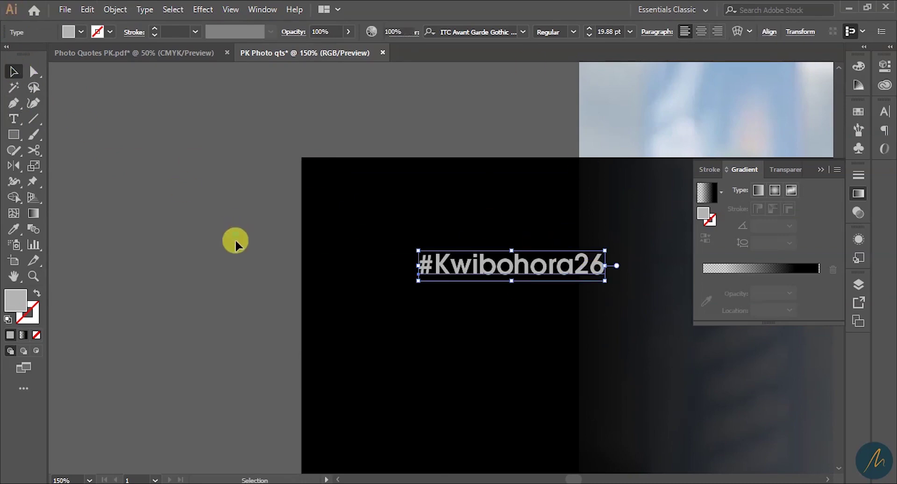
pyautogui.click(235, 239)
# - Review the whole composition with the hashtag, quote block, gradient overlay and photo relative to the artboard
pyautogui.press('z')
pyautogui.keyDown('alt'); pyautogui.click(451, 288); pyautogui.keyUp('alt')
pyautogui.keyDown('alt'); pyautogui.click(450, 288); pyautogui.keyUp('alt')
pyautogui.moveTo(524, 342); pyautogui.dragTo(403, 202)
pyautogui.keyDown('alt'); pyautogui.click(416, 238); pyautogui.keyUp('alt')
pyautogui.moveTo(501, 318); pyautogui.dragTo(397, 225)
pyautogui.keyDown('alt'); pyautogui.click(410, 255); pyautogui.keyUp('alt')
pyautogui.moveTo(482, 291); pyautogui.dragTo(453, 321)
pyautogui.press('v')
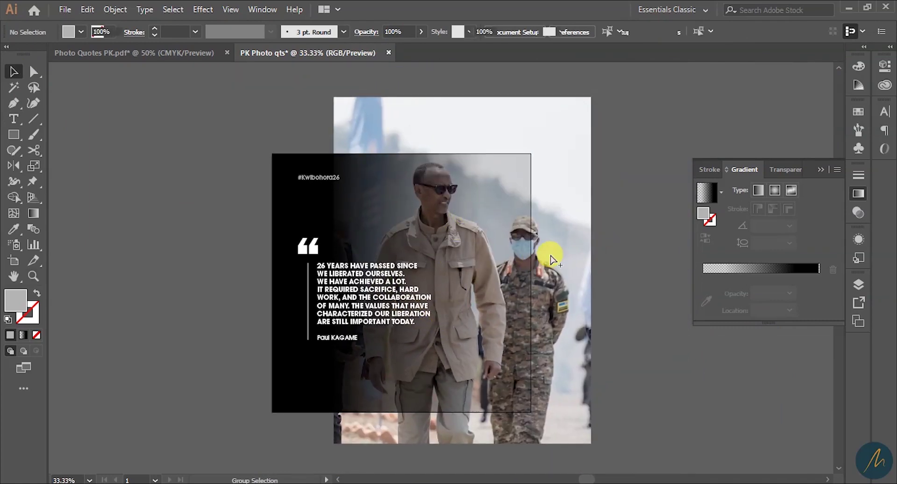
pyautogui.hotkey('ctrl', 'a')
pyautogui.click(633, 239)
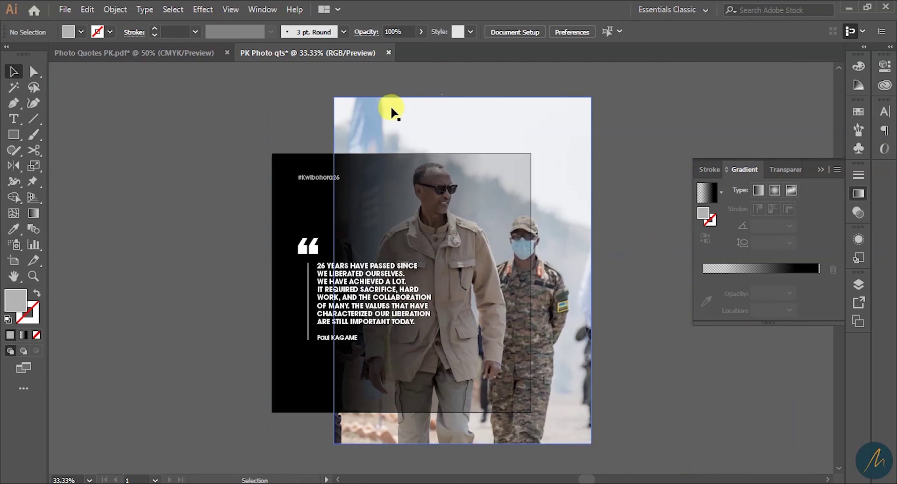
# - Extend the gradient rectangle slightly below the artboard's bottom edge
pyautogui.press('z')
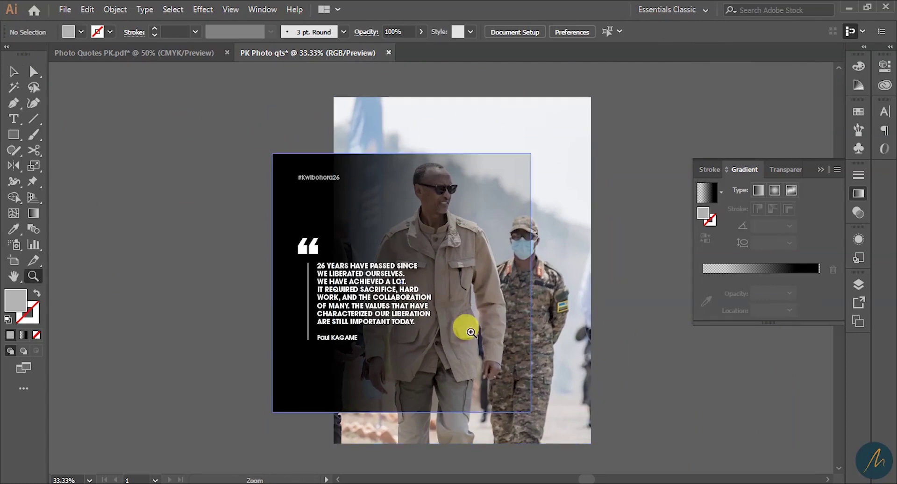
pyautogui.click(423, 334)
pyautogui.moveTo(472, 294); pyautogui.dragTo(463, 317)
pyautogui.keyDown('ctrl'); pyautogui.click(419, 374); pyautogui.keyUp('ctrl')
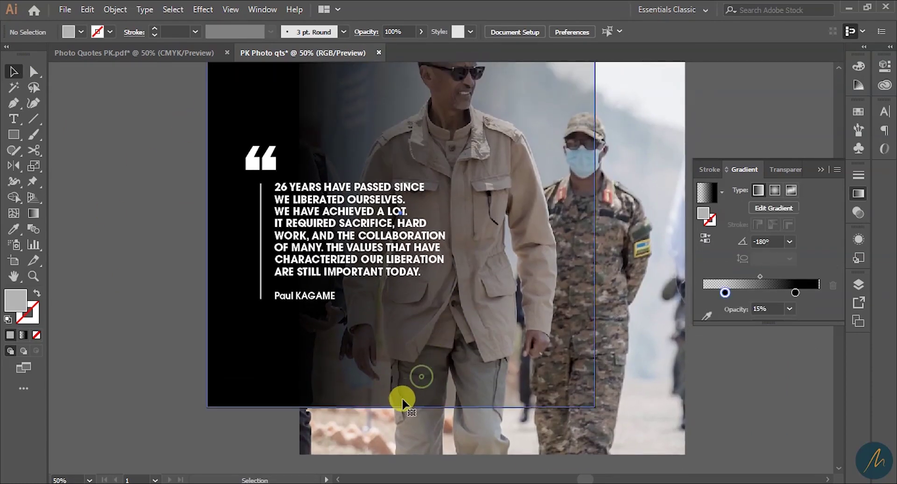
pyautogui.doubleClick(407, 349)
pyautogui.press('v')
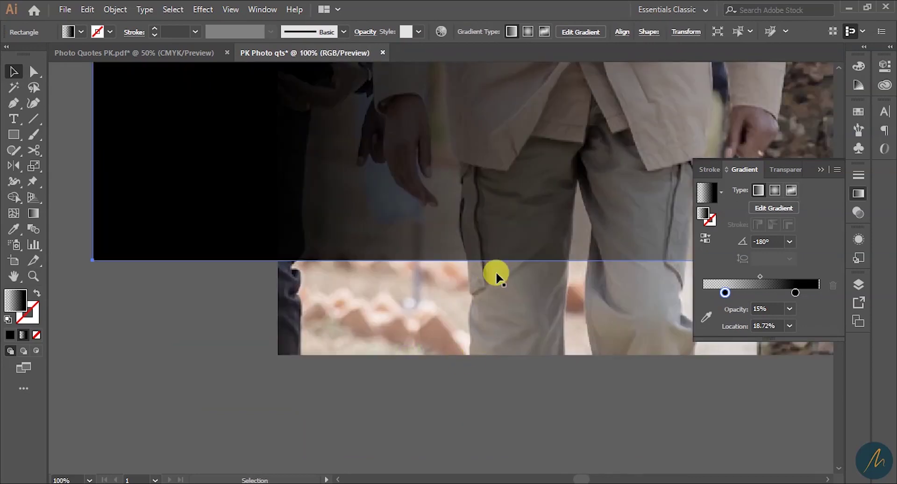
pyautogui.click(168, 376)
pyautogui.click(420, 208)
pyautogui.click(480, 260)
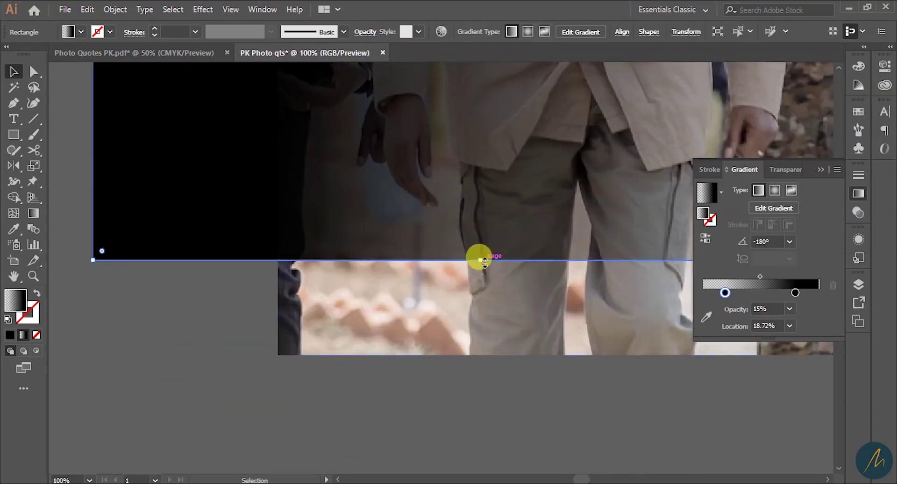
pyautogui.moveTo(481, 261); pyautogui.dragTo(481, 270)
# - Extend the gradient rectangle slightly above the artboard's top edge
pyautogui.press('space')
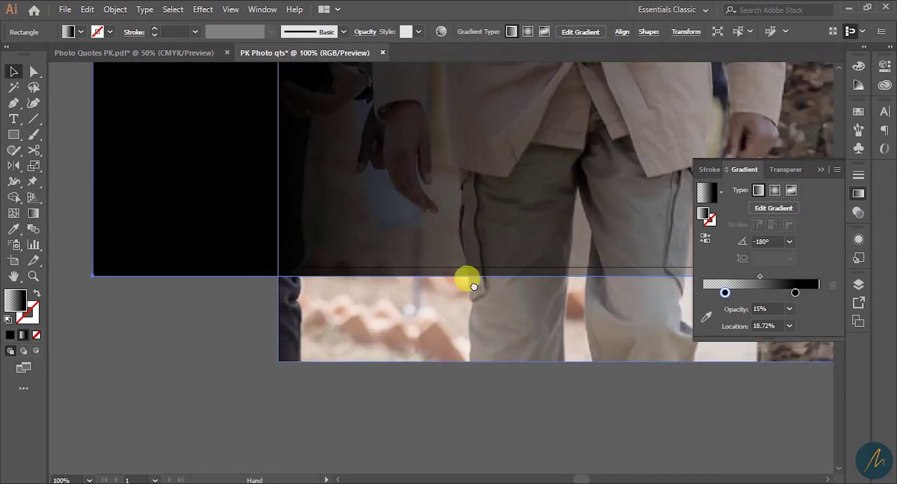
pyautogui.moveTo(449, 200); pyautogui.dragTo(539, 429)
pyautogui.moveTo(345, 184); pyautogui.dragTo(368, 375)
pyautogui.moveTo(334, 133); pyautogui.dragTo(369, 351)
pyautogui.moveTo(427, 148); pyautogui.dragTo(173, 159)
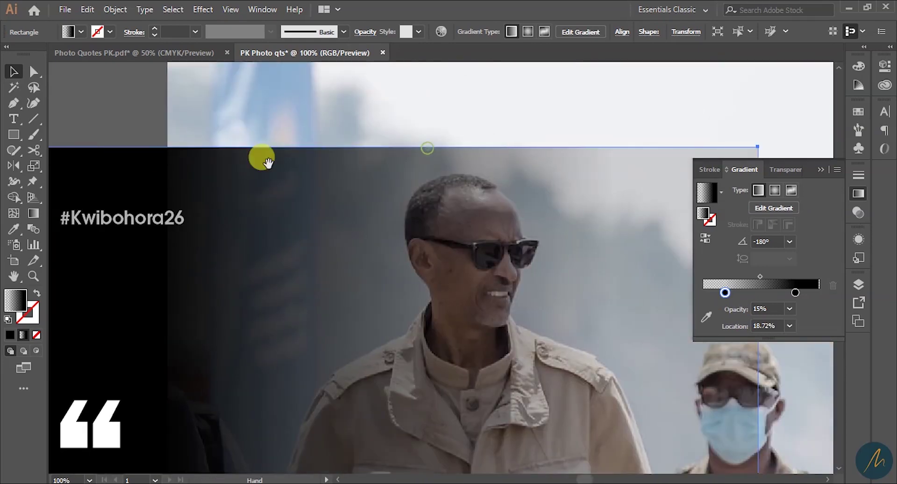
pyautogui.moveTo(371, 147); pyautogui.dragTo(368, 139)
# - Extend the gradient rectangle slightly past the artboard's right edge and deselect it
pyautogui.press('z')
pyautogui.keyDown('alt'); pyautogui.click(447, 227); pyautogui.keyUp('alt')
pyautogui.keyDown('alt'); pyautogui.click(449, 230); pyautogui.keyUp('alt')
pyautogui.press('space')
pyautogui.moveTo(511, 314); pyautogui.dragTo(419, 182)
pyautogui.press('v')
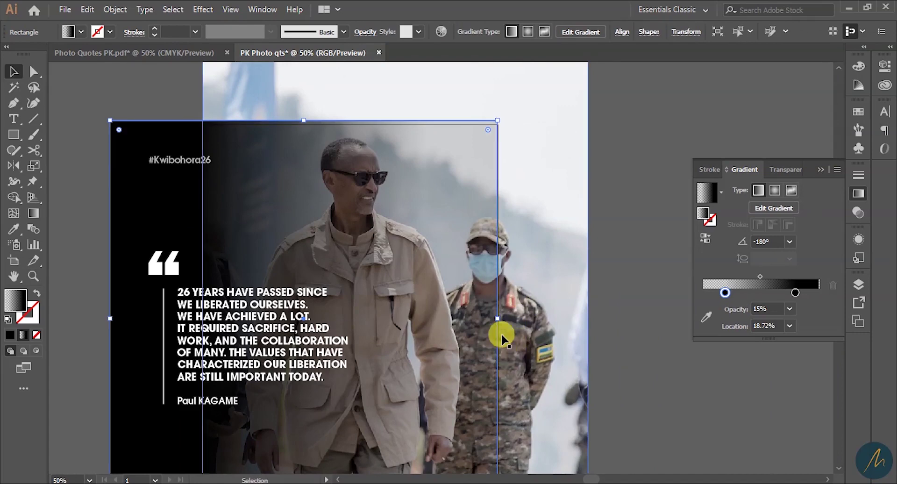
pyautogui.moveTo(498, 319); pyautogui.dragTo(502, 321)
pyautogui.click(634, 327)
# - Move the PK photo slightly to the right behind the gradient overlay
pyautogui.press('z')
pyautogui.keyDown('alt'); pyautogui.click(534, 276); pyautogui.keyUp('alt')
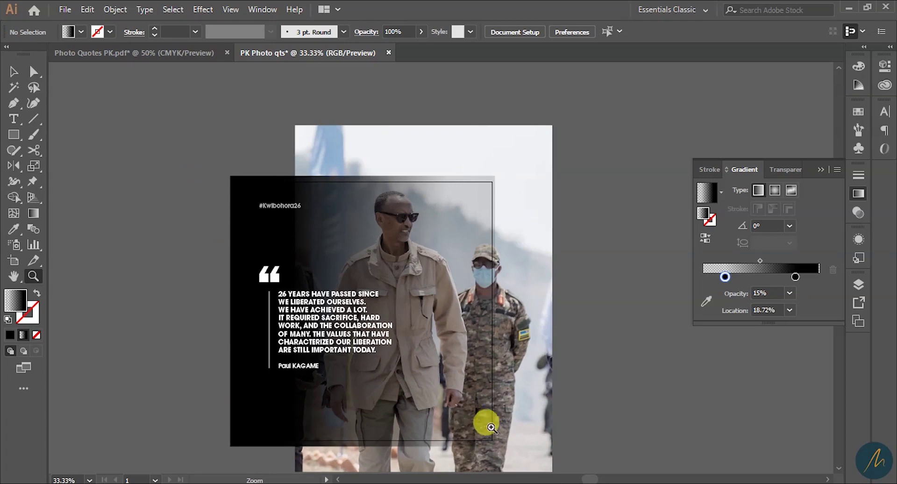
pyautogui.click(405, 313)
pyautogui.moveTo(526, 345); pyautogui.dragTo(453, 334)
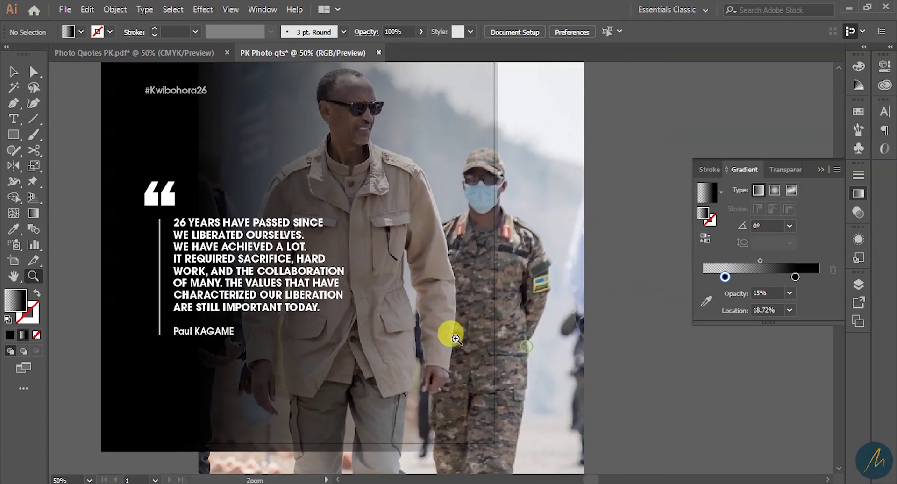
pyautogui.press('v')
pyautogui.click(529, 223)
pyautogui.moveTo(530, 225); pyautogui.dragTo(536, 223)
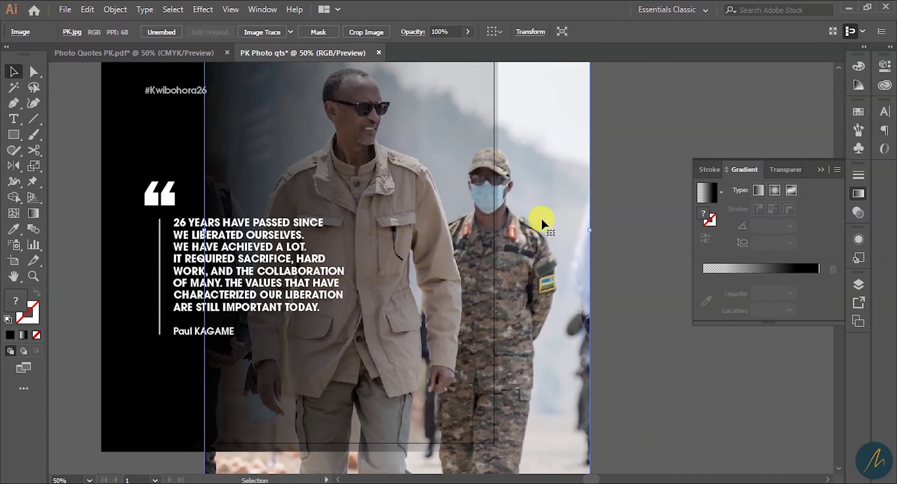
pyautogui.moveTo(545, 220); pyautogui.dragTo(543, 220)
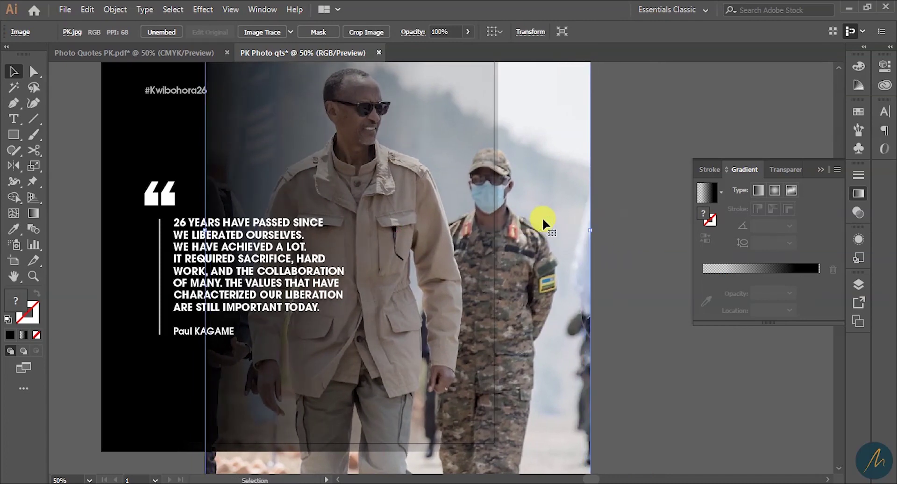
pyautogui.press('z')
pyautogui.keyDown('alt'); pyautogui.click(444, 275); pyautogui.keyUp('alt')
pyautogui.moveTo(476, 276); pyautogui.dragTo(469, 330)
pyautogui.press('v')
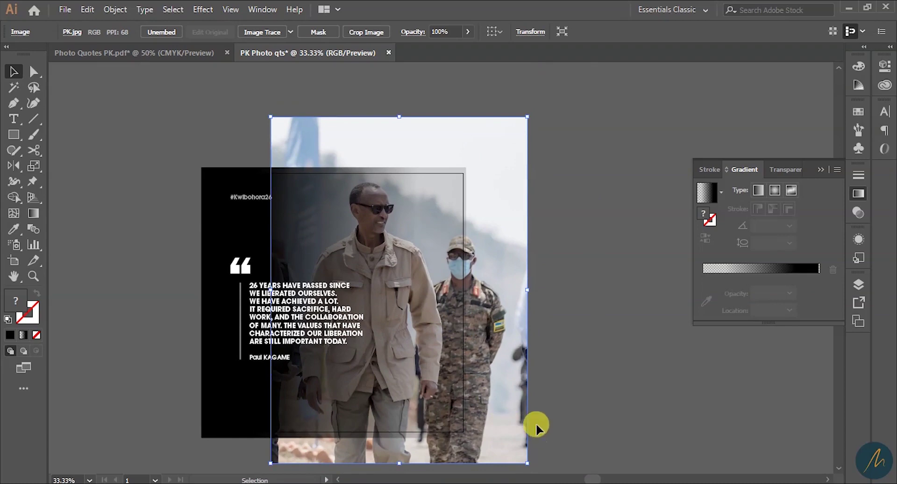
# - Enlarge the PK photo slightly, reposition it behind the gradient overlay and deselect it
pyautogui.scroll(-3, 536, 425)
pyautogui.moveTo(527, 401); pyautogui.dragTo(539, 415)
pyautogui.moveTo(483, 334); pyautogui.dragTo(480, 313)
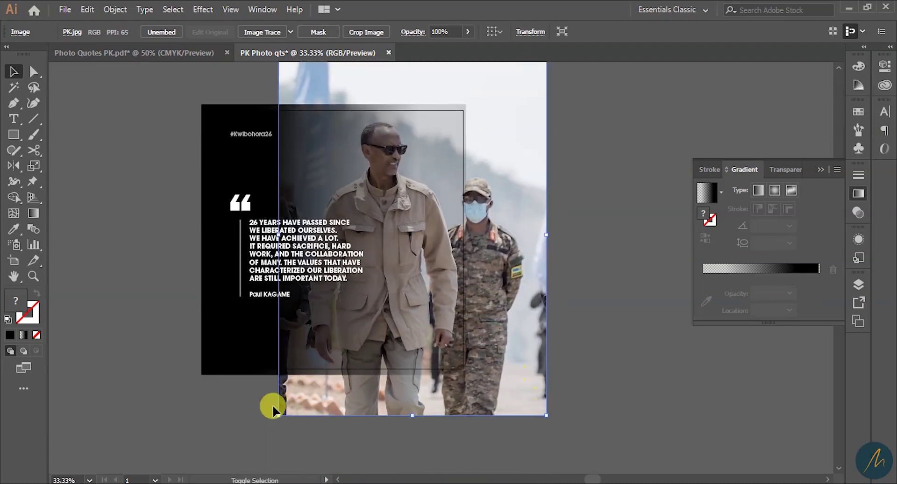
pyautogui.moveTo(279, 414)
pyautogui.mouseDown()
pyautogui.moveTo(264, 421)
pyautogui.moveTo(272, 424)
pyautogui.mouseUp()
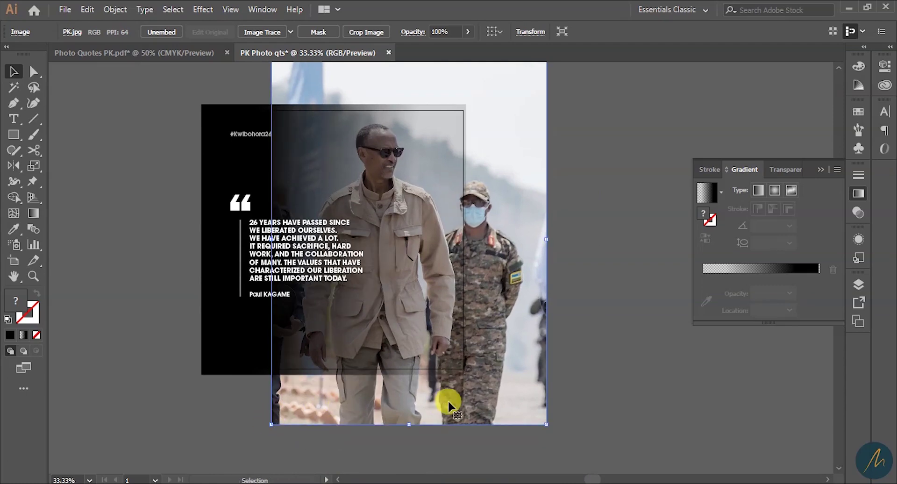
pyautogui.moveTo(507, 362); pyautogui.dragTo(512, 358)
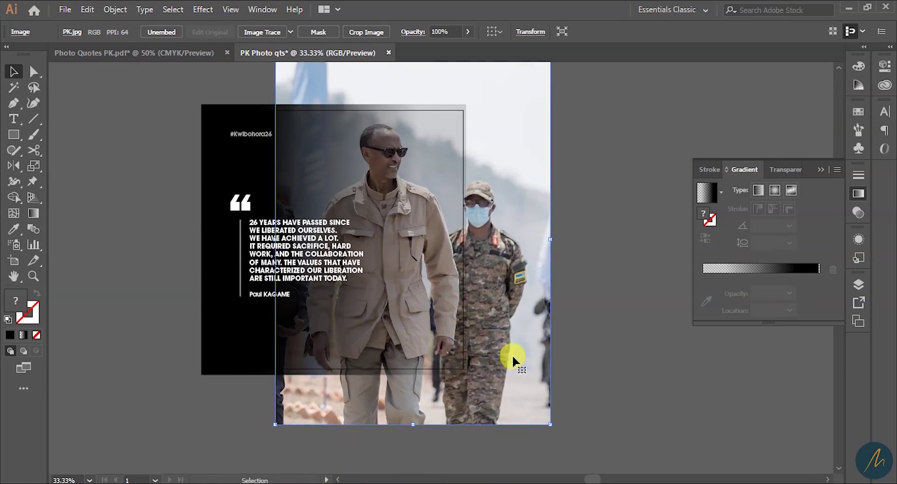
pyautogui.click(584, 312)
# - Examine the photo's left edge where it meets the black side of the gradient overlay
pyautogui.press('z')
pyautogui.click(391, 259)
pyautogui.moveTo(359, 252); pyautogui.dragTo(383, 325)
pyautogui.press('v')
pyautogui.moveTo(420, 215); pyautogui.dragTo(435, 187)
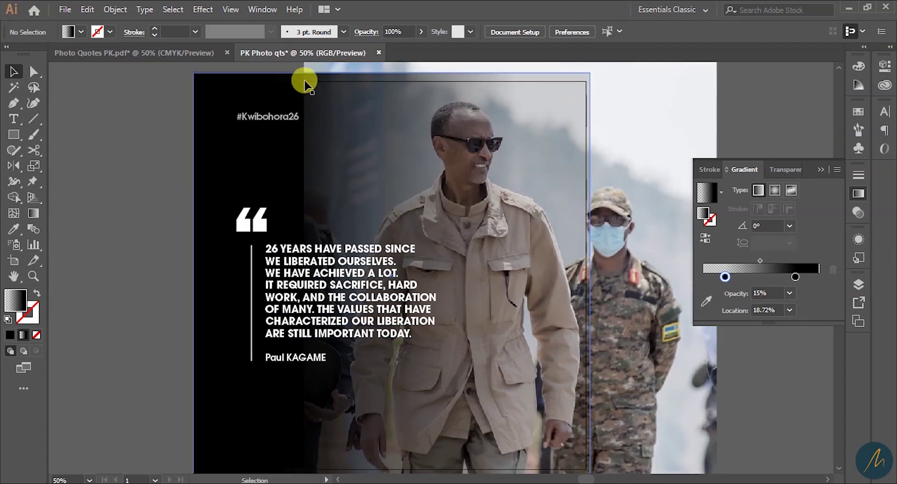
pyautogui.press('z')
pyautogui.keyDown('alt'); pyautogui.click(412, 262); pyautogui.keyUp('alt')
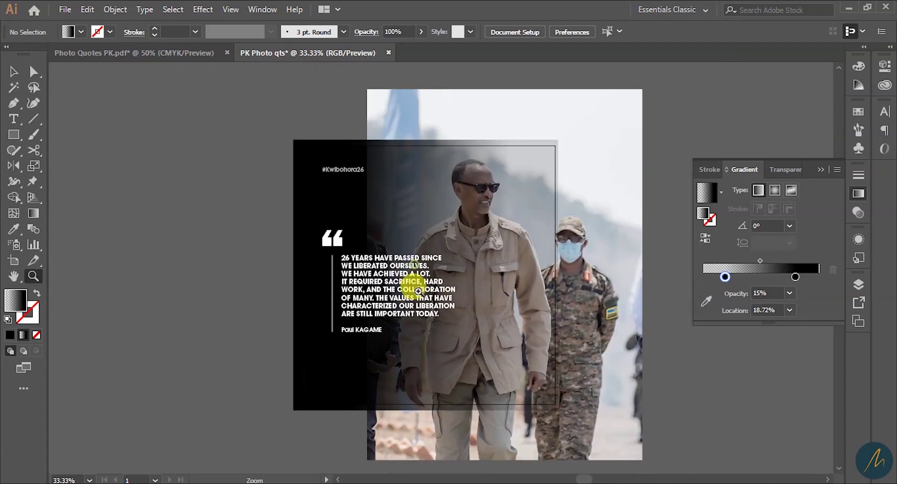
pyautogui.moveTo(424, 286); pyautogui.dragTo(412, 298)
pyautogui.press('v')
# - Lock the PK photo, the gradient rectangle and the thin square frame in place
pyautogui.moveTo(481, 169); pyautogui.dragTo(489, 164)
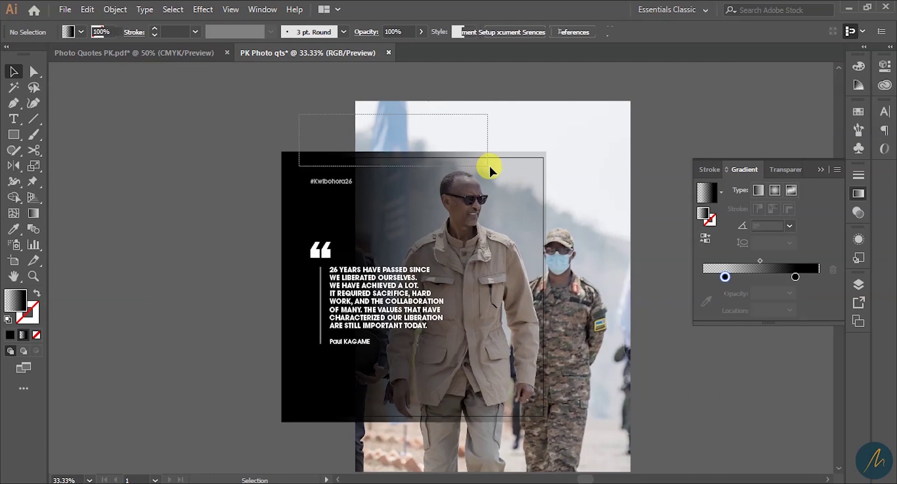
pyautogui.click(115, 9)
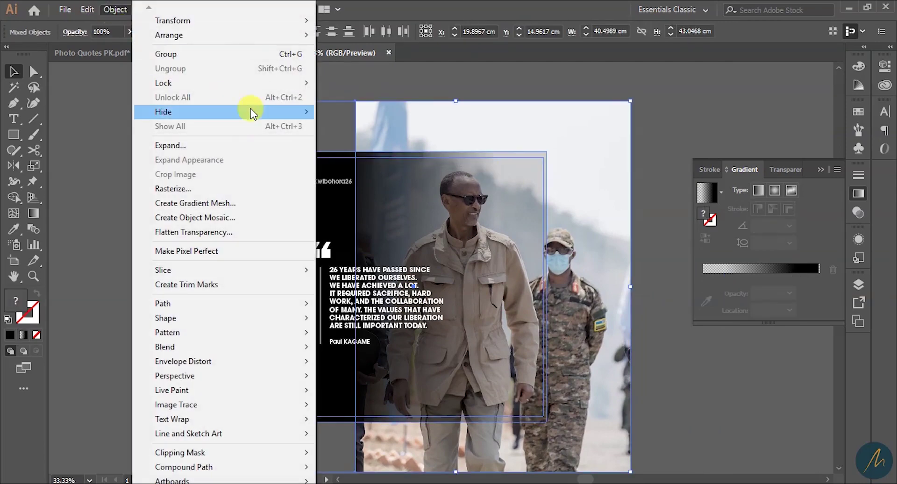
pyautogui.moveTo(316, 87)
pyautogui.click(350, 82)
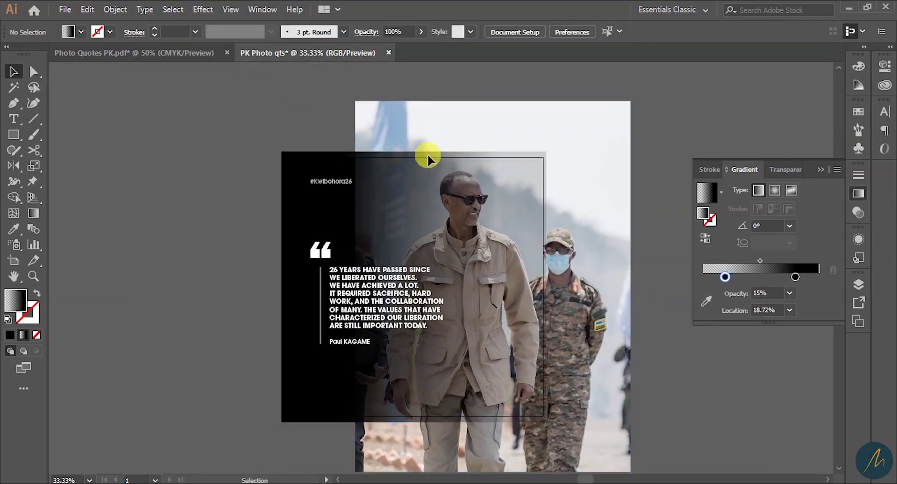
# - Draw a narrow vertical rectangle over the photo's left edge, running nearly the full height of the artboard
pyautogui.press('z')
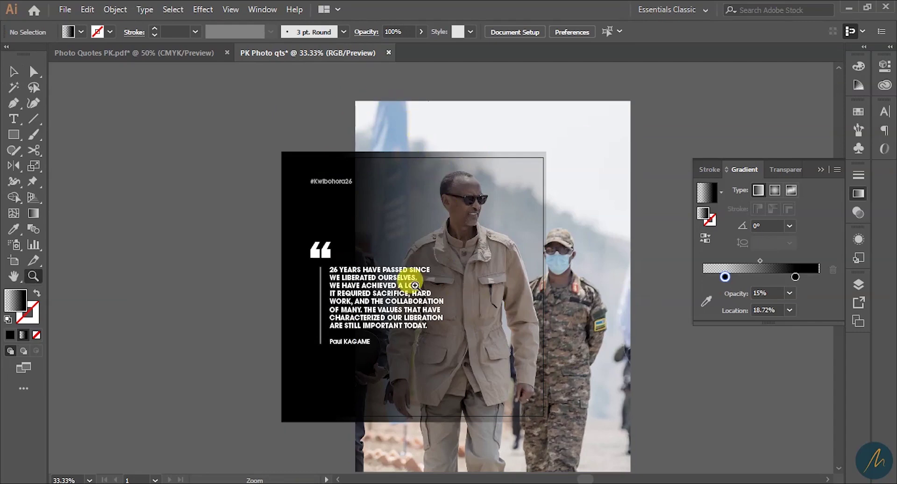
pyautogui.click(415, 285)
pyautogui.moveTo(461, 260); pyautogui.dragTo(390, 272)
pyautogui.click(13, 135)
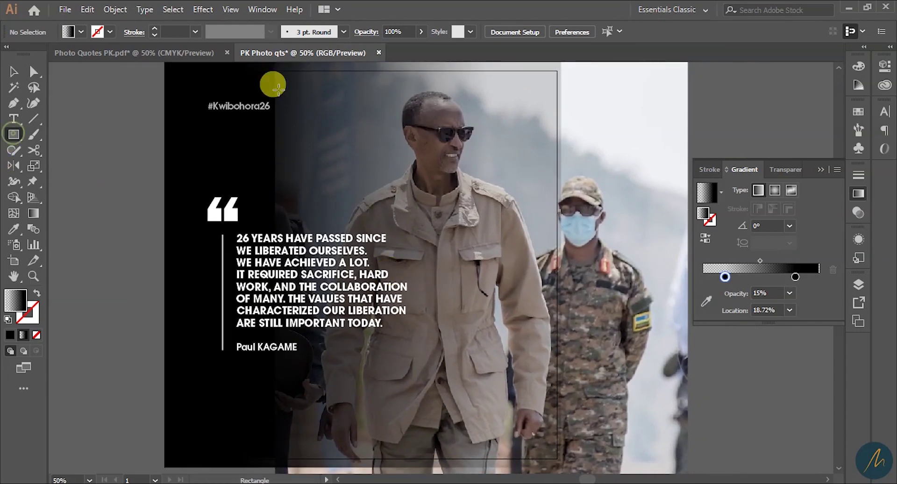
pyautogui.moveTo(266, 71); pyautogui.dragTo(284, 467)
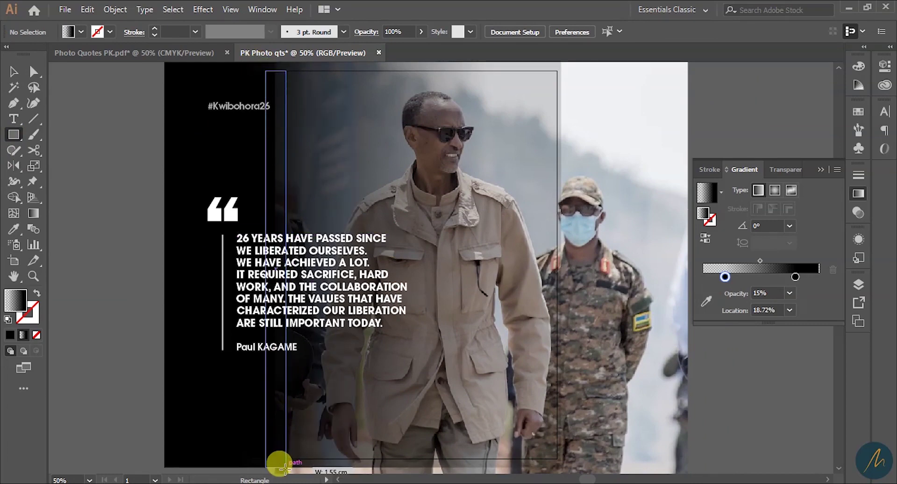
pyautogui.moveTo(284, 467); pyautogui.dragTo(288, 460)
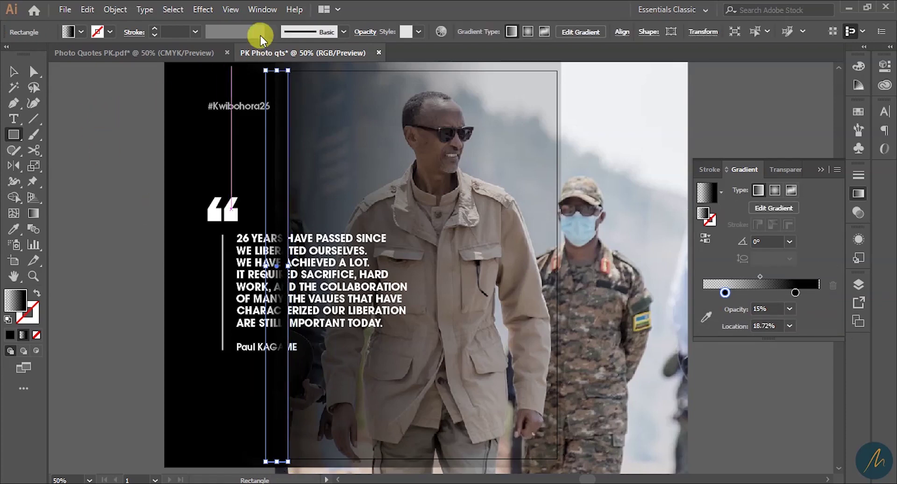
# - Fill the narrow vertical rectangle with solid black
pyautogui.click(81, 31)
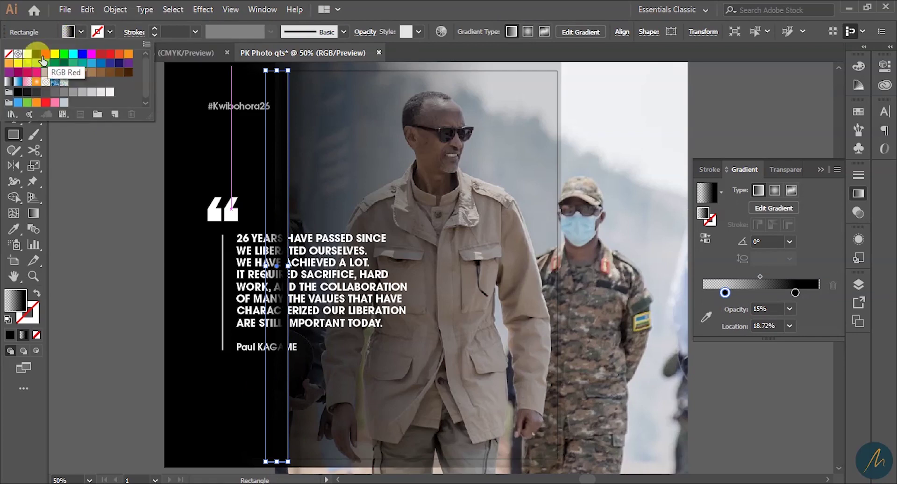
pyautogui.click(35, 53)
pyautogui.click(472, 2)
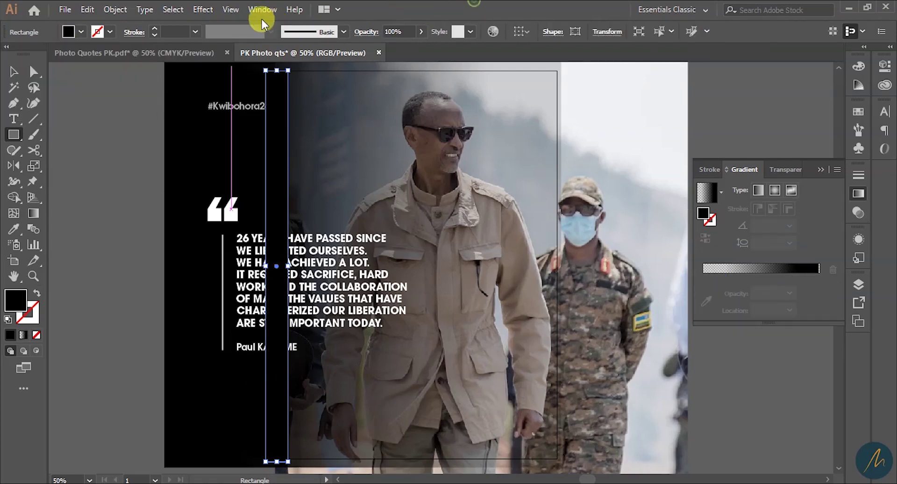
# - Apply a Gaussian Blur to the black rectangle with the preview on and a lowered radius, and deselect it
pyautogui.click(205, 11)
pyautogui.moveTo(286, 163)
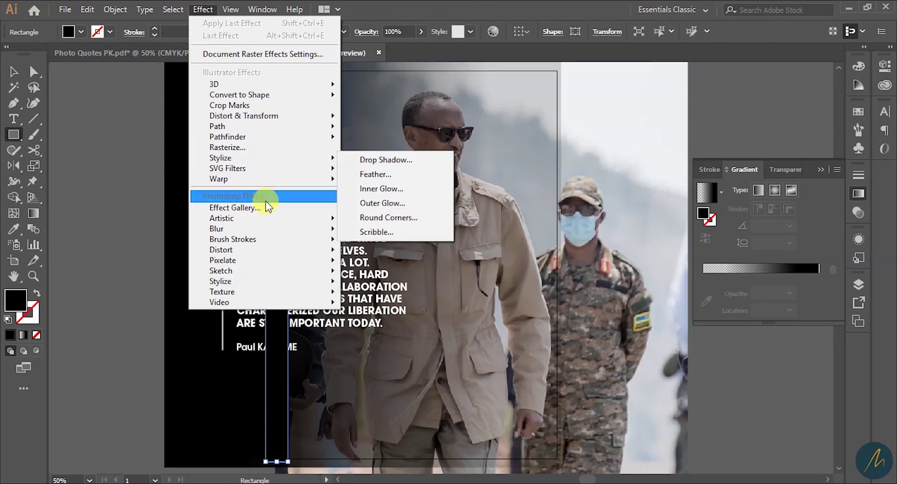
pyautogui.moveTo(290, 229)
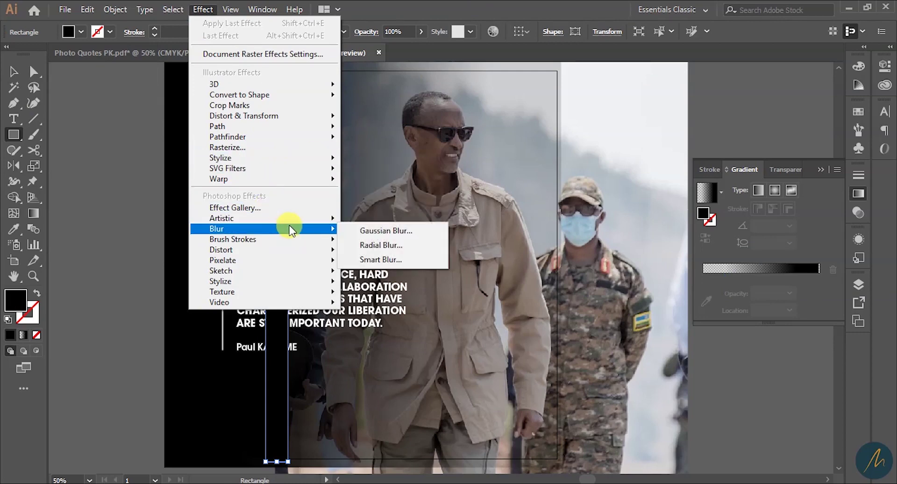
pyautogui.click(377, 232)
pyautogui.click(375, 265)
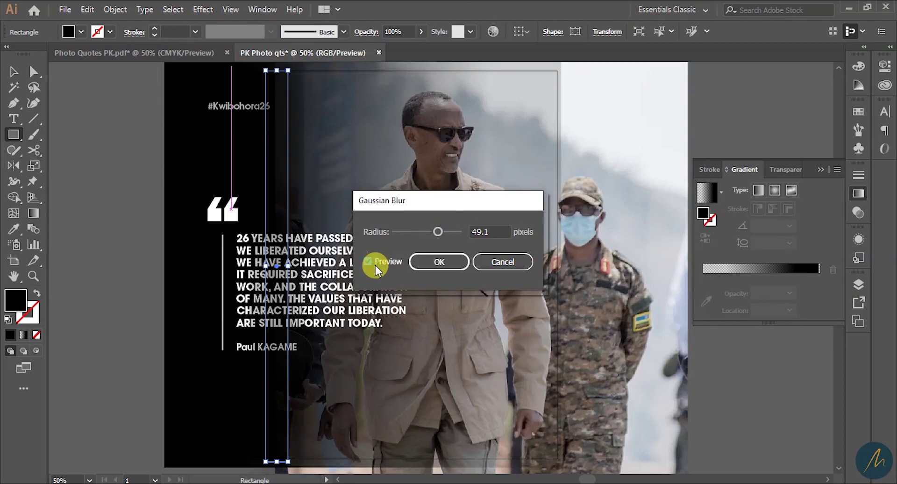
pyautogui.moveTo(432, 228); pyautogui.dragTo(421, 232)
pyautogui.click(449, 269)
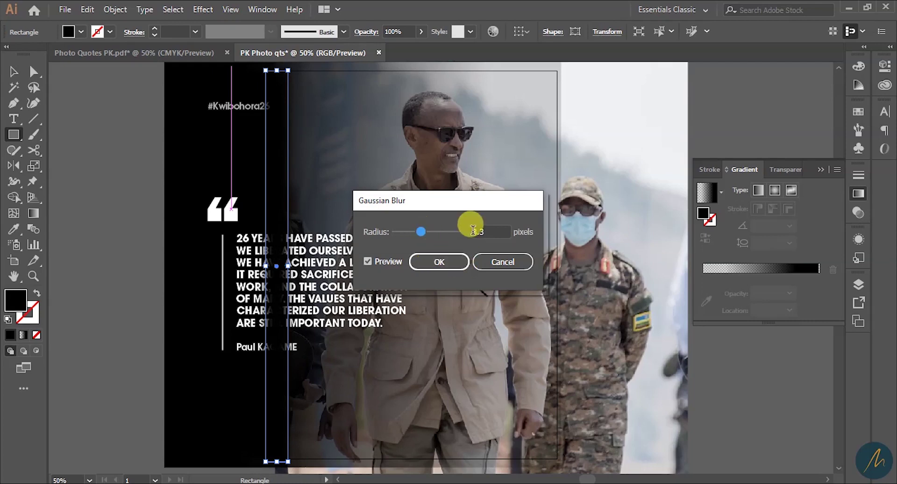
pyautogui.click(442, 259)
pyautogui.press('v')
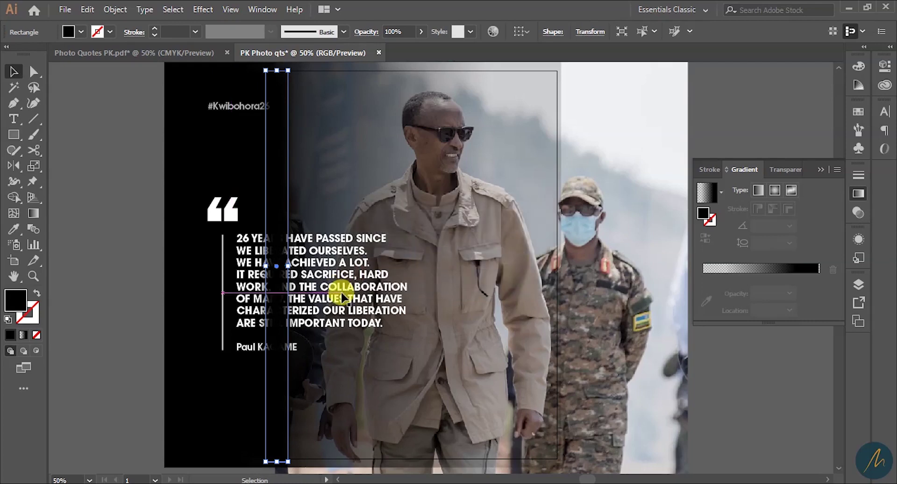
pyautogui.hotkey('ctrl', 'shift', 'a')
# - Extend the blurred black strip up to the top edge of the gradient rectangle and deselect it
pyautogui.press('z')
pyautogui.keyDown('alt'); pyautogui.click(375, 309); pyautogui.keyUp('alt')
pyautogui.keyDown('alt'); pyautogui.click(376, 308); pyautogui.keyUp('alt')
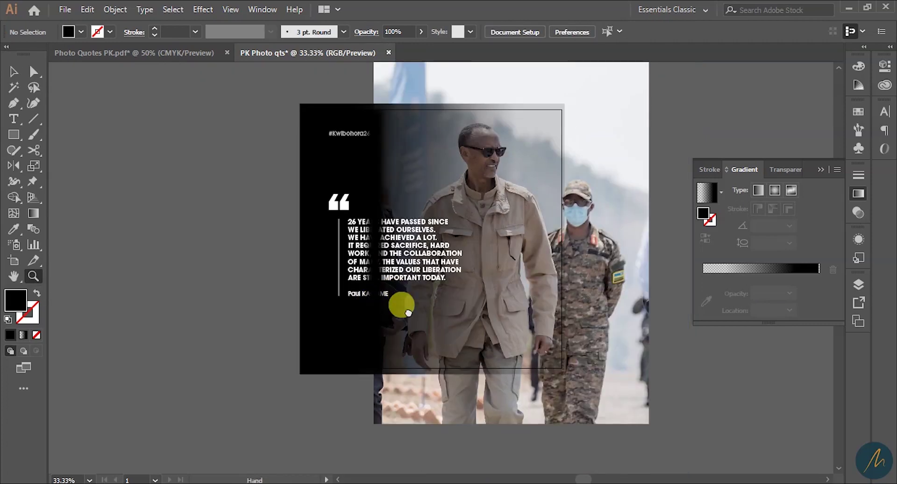
pyautogui.press('v')
pyautogui.click(372, 183)
pyautogui.moveTo(380, 129); pyautogui.dragTo(383, 124)
pyautogui.hotkey('ctrl', 'shift', 'a')
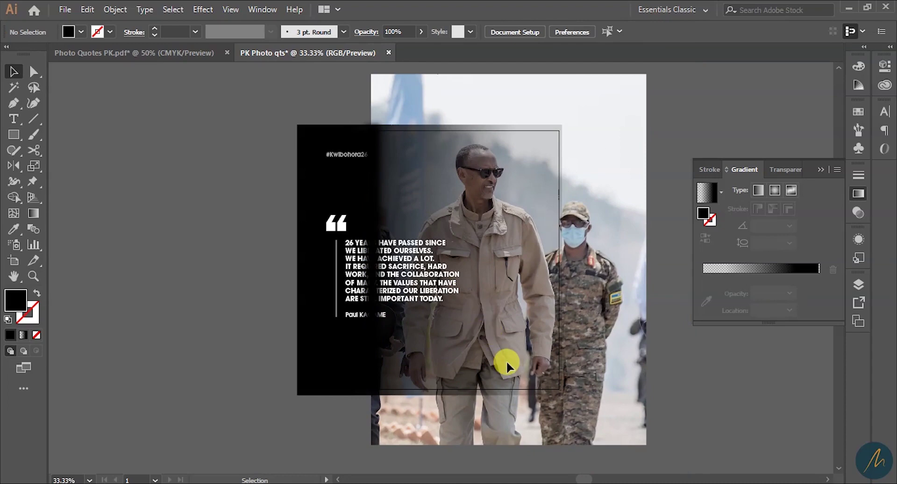
# - Bring the quotation mark, vertical line, quote text and speaker's name in front of the blurred strip, then deselect them
pyautogui.moveTo(447, 321); pyautogui.dragTo(321, 201)
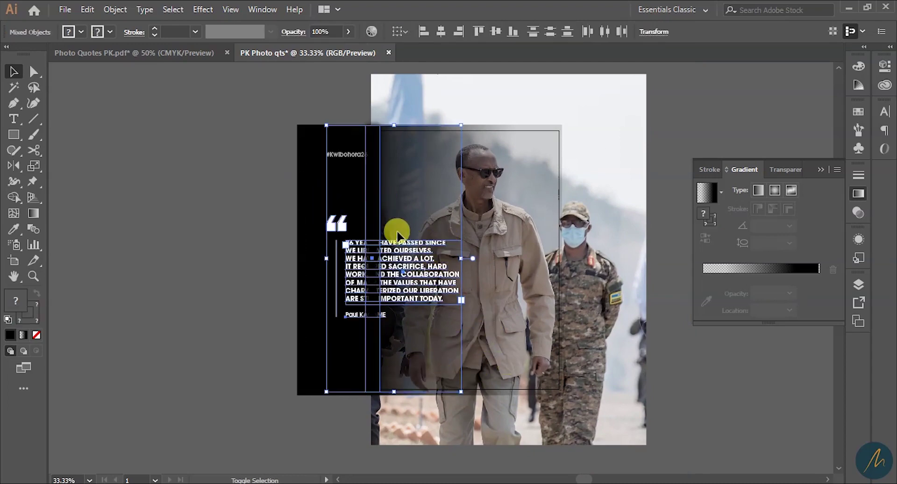
pyautogui.keyDown('shift'); pyautogui.click(377, 194); pyautogui.keyUp('shift')
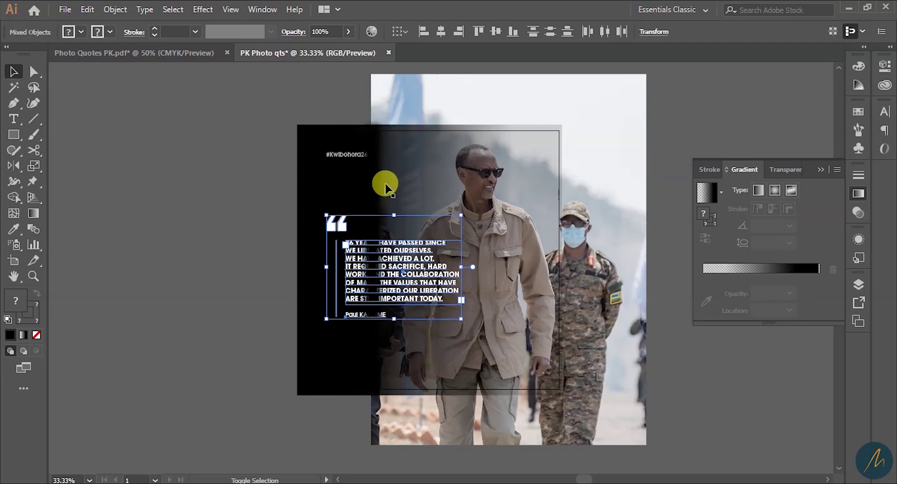
pyautogui.press('ctrl')
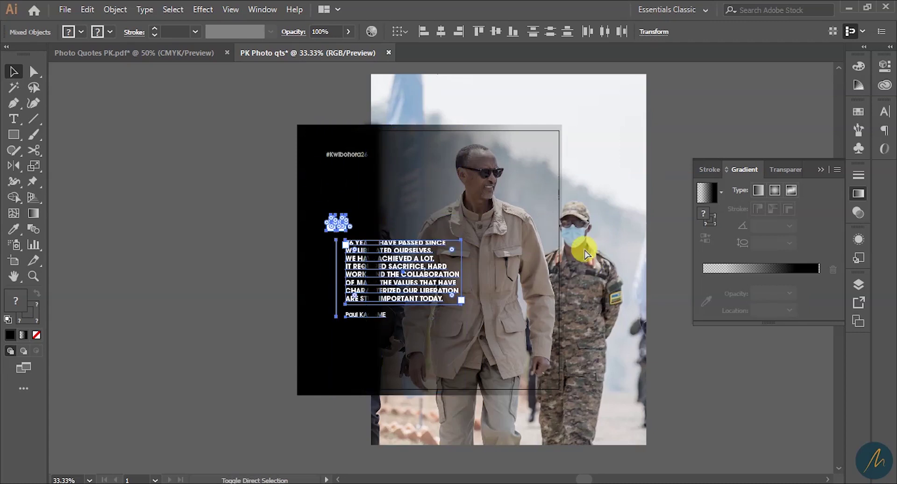
pyautogui.hotkey('ctrl', 'shift', 'a')
# - Bring the #Kwibohora26 hashtag text to the front, above the blurred strip
pyautogui.press('z')
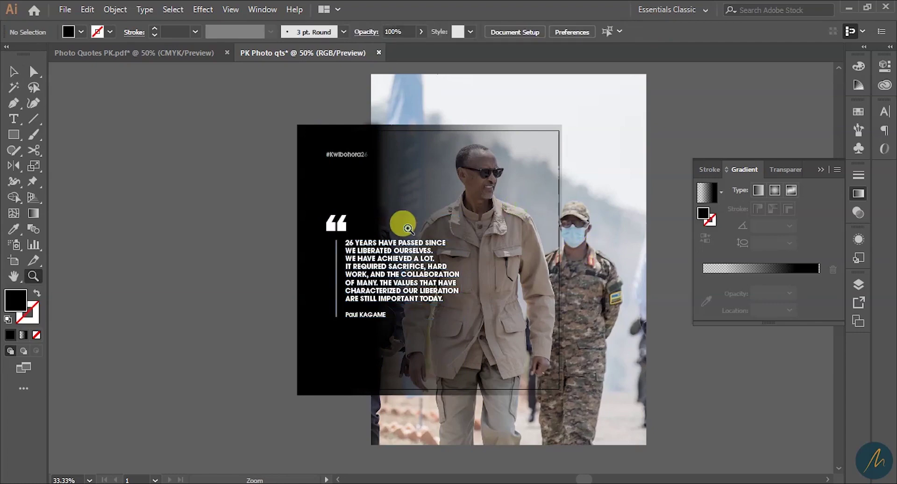
pyautogui.click(408, 228)
pyautogui.press('v')
pyautogui.click(350, 172)
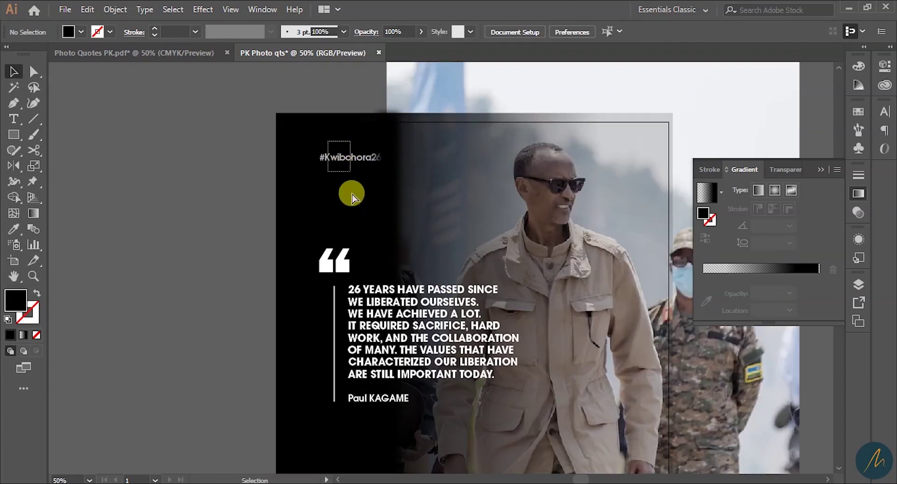
pyautogui.press('a')
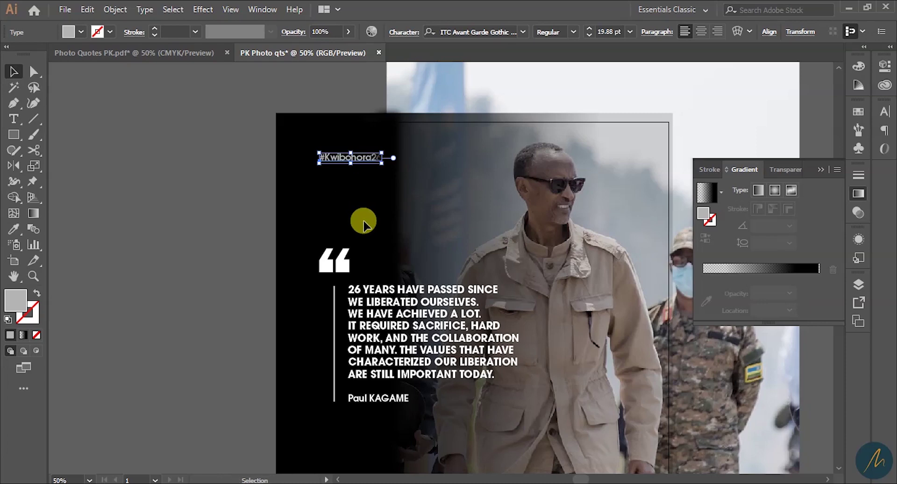
pyautogui.rightClick(338, 160)
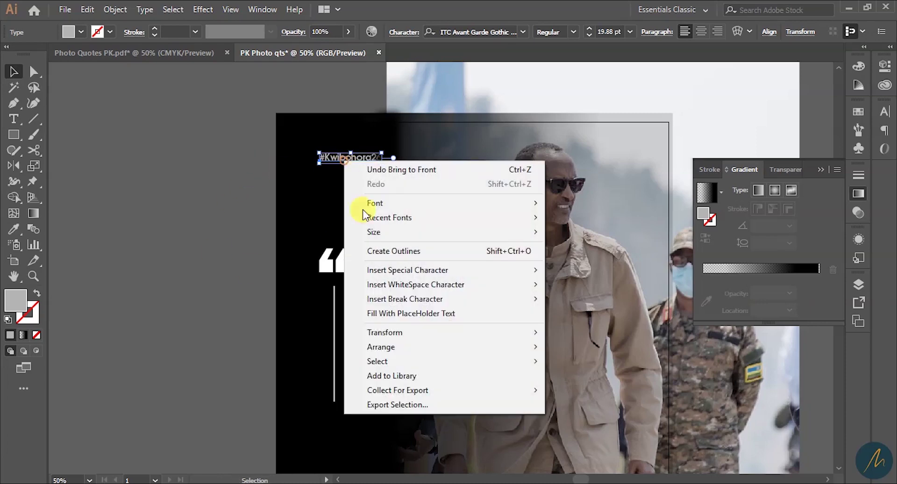
pyautogui.moveTo(472, 346)
pyautogui.click(578, 347)
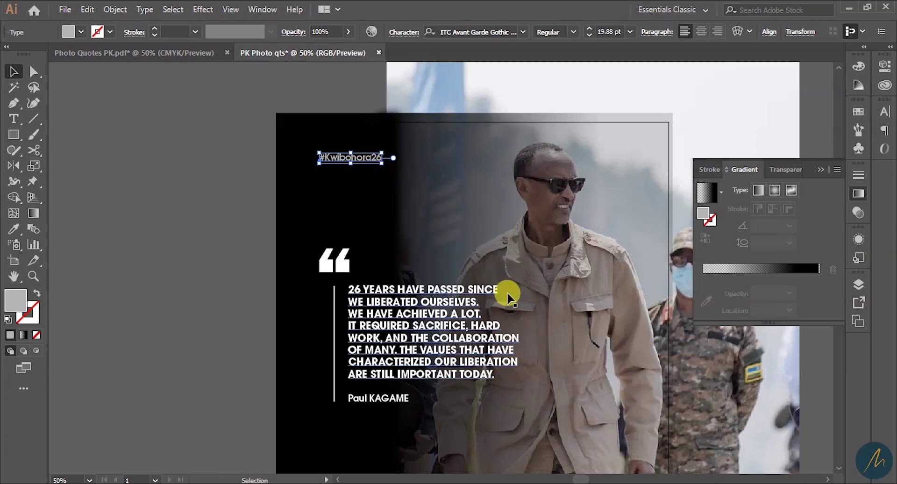
pyautogui.scroll(-3, 514, 304)
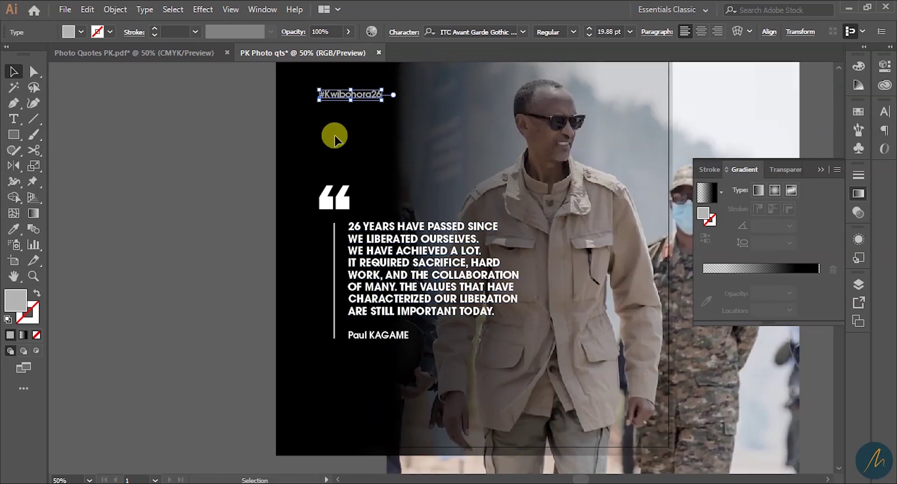
pyautogui.scroll(2, 418, 225)
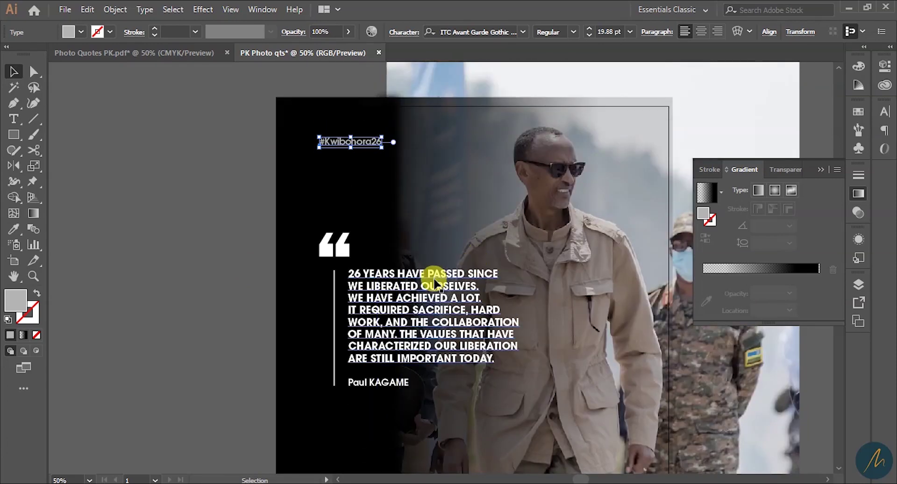
pyautogui.rightClick(410, 291)
pyautogui.moveTo(571, 229)
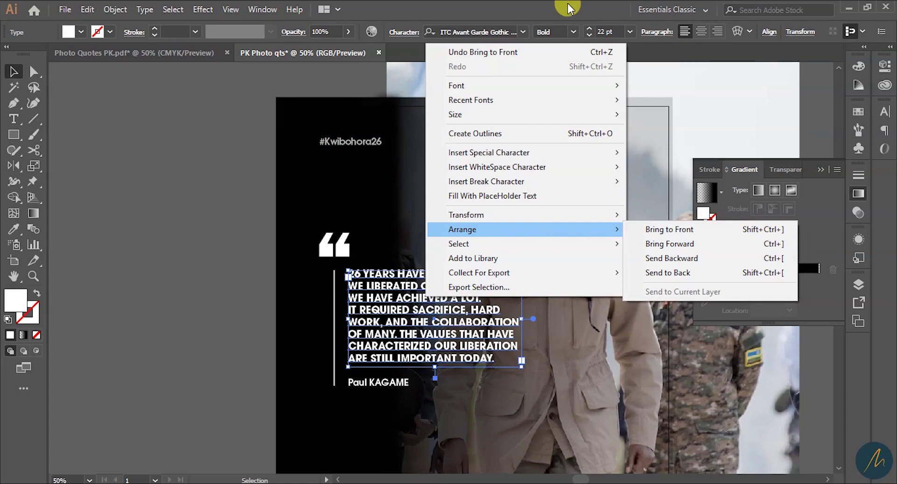
pyautogui.press('Escape')
# - Nudge the quotation mark, vertical line, quote text and speaker's name slightly upward as one selection, and deselect them
pyautogui.press('z')
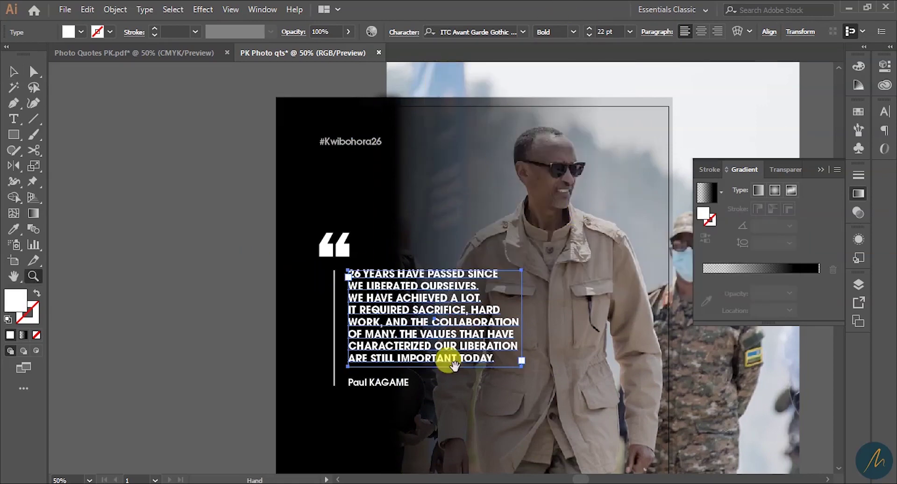
pyautogui.moveTo(461, 377); pyautogui.dragTo(436, 332)
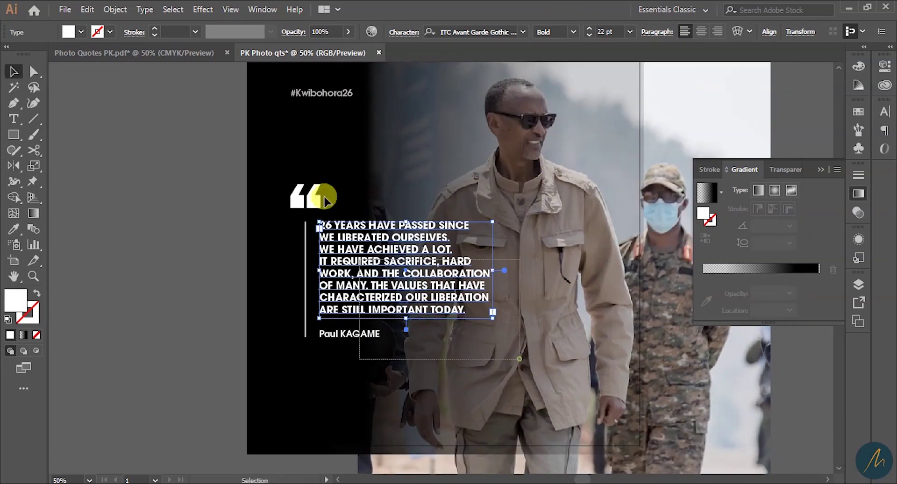
pyautogui.keyDown('shift'); pyautogui.click(306, 196); pyautogui.keyUp('shift')
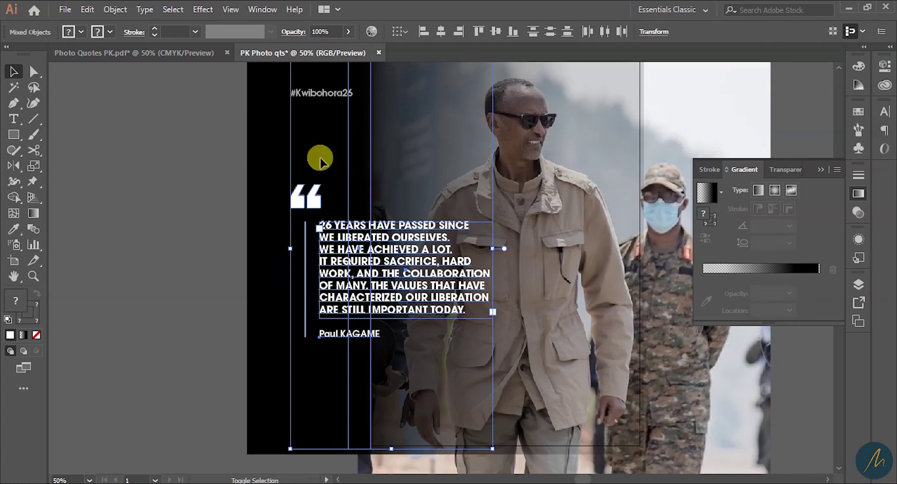
pyautogui.scroll(5, 432, 239)
pyautogui.scroll(-10, 357, 263)
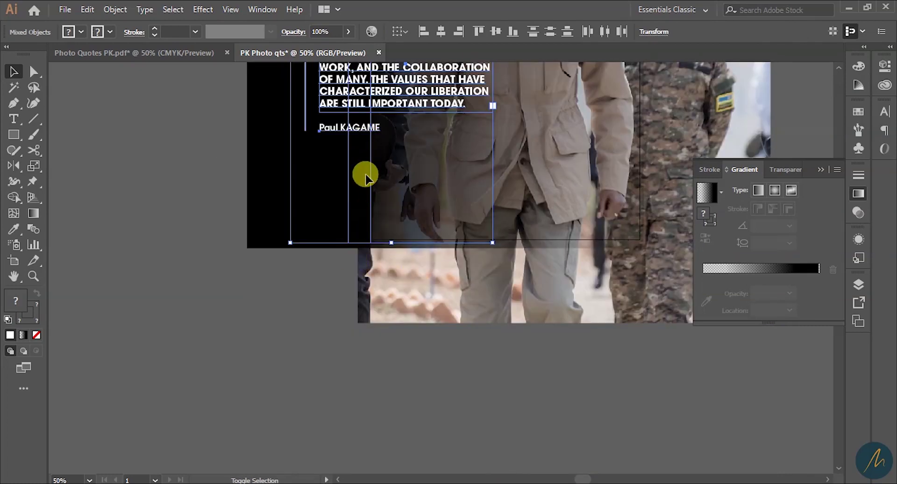
pyautogui.scroll(6, 437, 202)
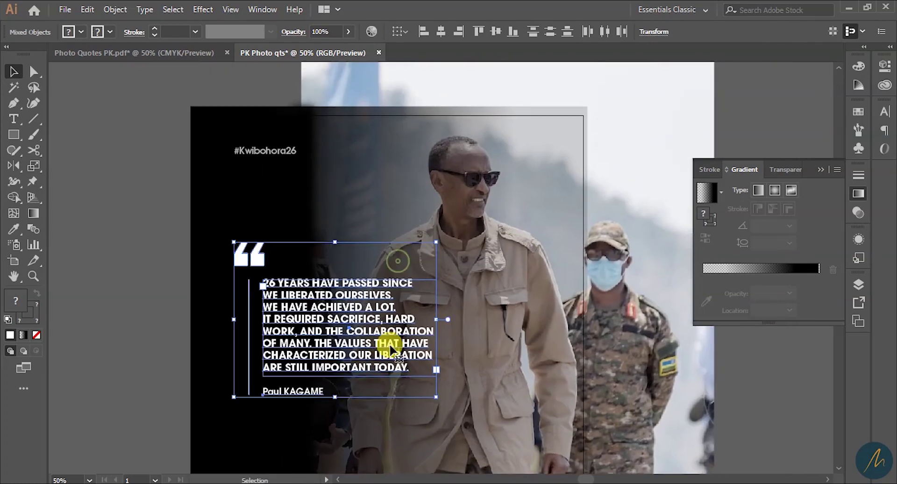
pyautogui.press('Up')
pyautogui.press('Up')
pyautogui.press('Up')
pyautogui.press('Up')
pyautogui.press('Up')
pyautogui.press('Up')
pyautogui.press('Up')
pyautogui.press('Up')
pyautogui.press('Up')
pyautogui.press('Up')
pyautogui.press('Up')
pyautogui.press('Up')
pyautogui.press('Up')
pyautogui.press('Up')
pyautogui.press('Up')
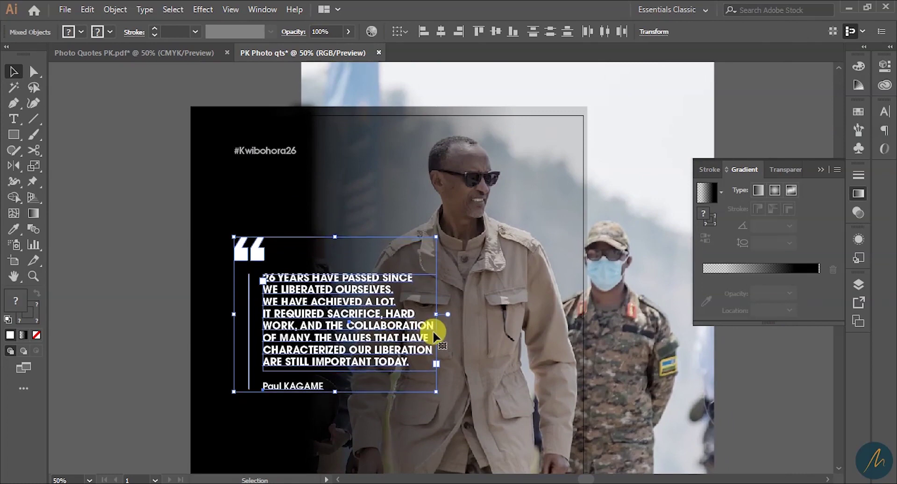
pyautogui.click(514, 327)
# - Unlock all locked objects in the document and clear the selection
pyautogui.press('z')
pyautogui.keyDown('alt'); pyautogui.click(358, 331); pyautogui.keyUp('alt')
pyautogui.moveTo(470, 332); pyautogui.dragTo(451, 368)
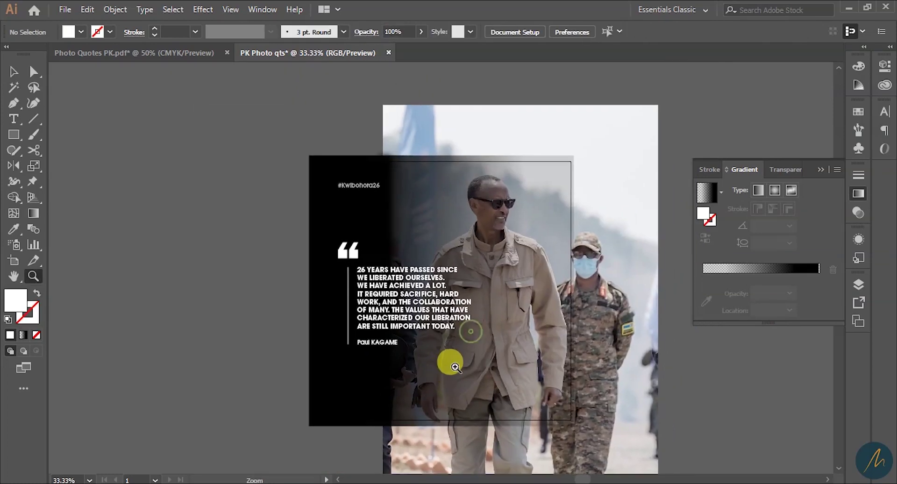
pyautogui.press('v')
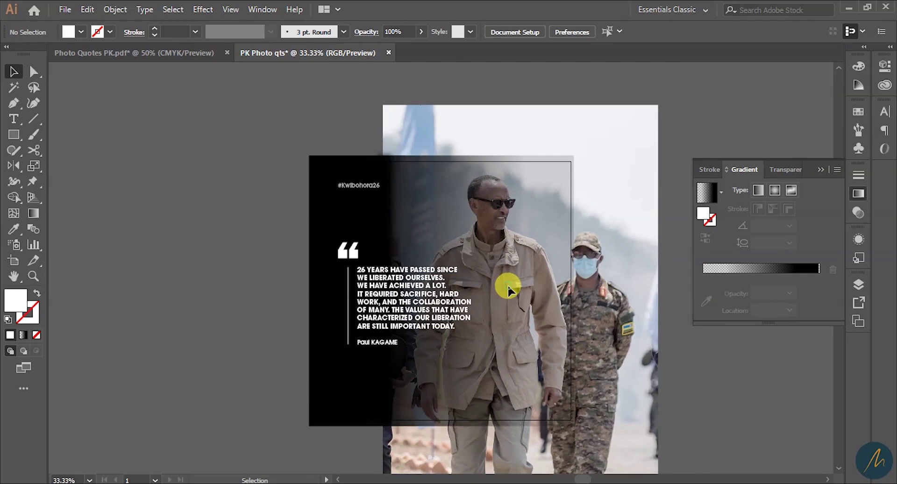
pyautogui.press('z')
pyautogui.click(486, 289)
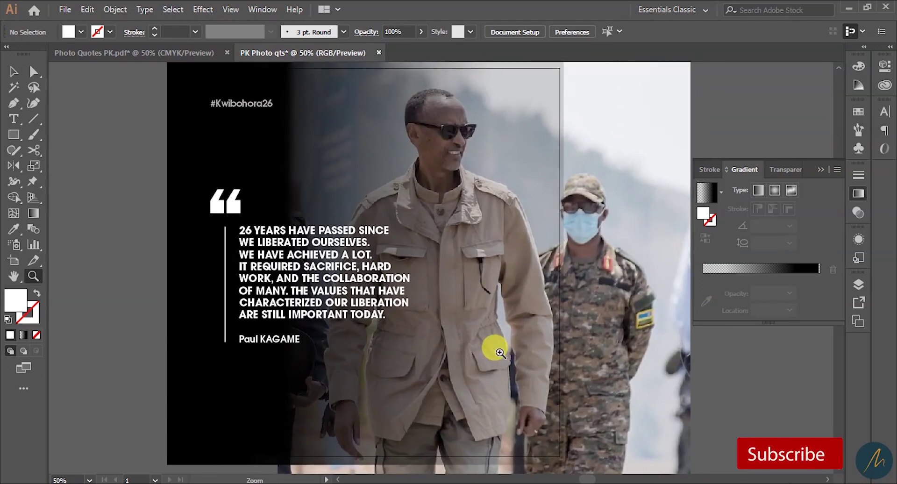
pyautogui.click(124, 7)
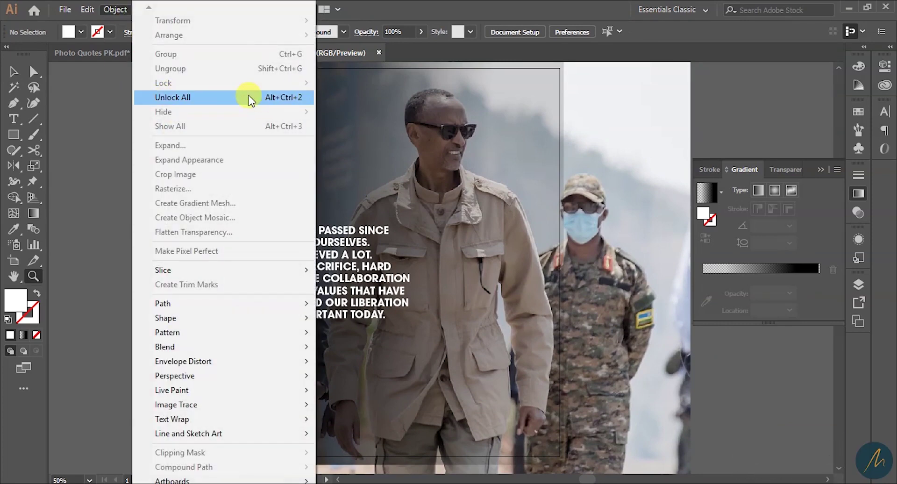
pyautogui.click(429, 6)
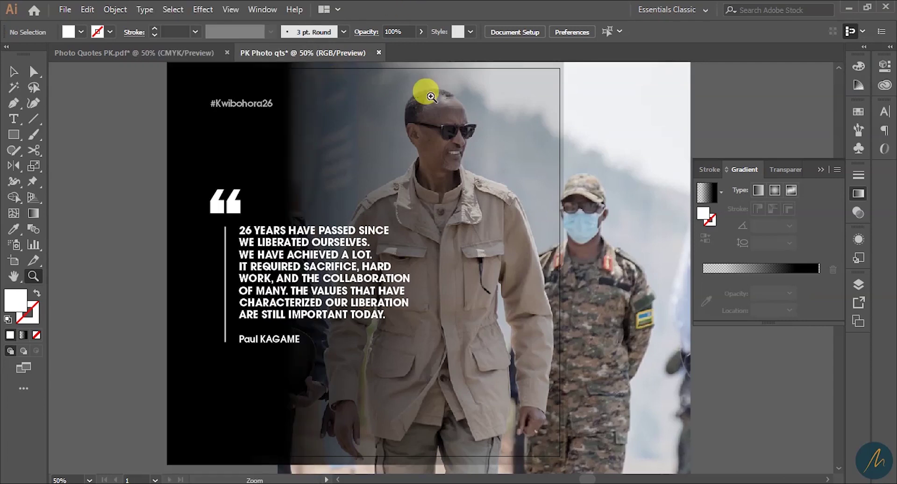
pyautogui.hotkey('ctrl', 'a')
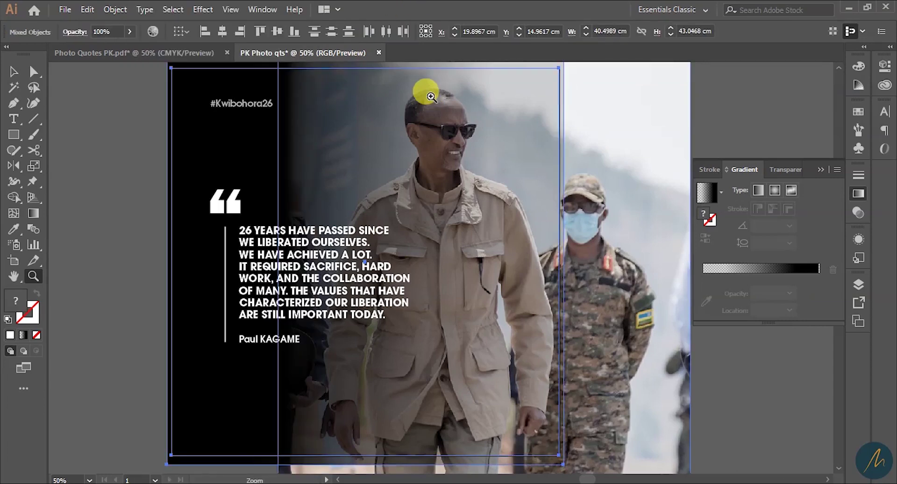
pyautogui.moveTo(437, 209); pyautogui.dragTo(433, 239)
pyautogui.press('v')
pyautogui.hotkey('ctrl', 'shift', 'a')
# - Switch to the PK Photo Quotes Tuto folder and open the ArtsKalima Logo and IGIHE Logo PDF files in Illustrator
pyautogui.press('z')
pyautogui.keyDown('alt'); pyautogui.click(362, 283); pyautogui.keyUp('alt')
pyautogui.moveTo(475, 332); pyautogui.dragTo(423, 331)
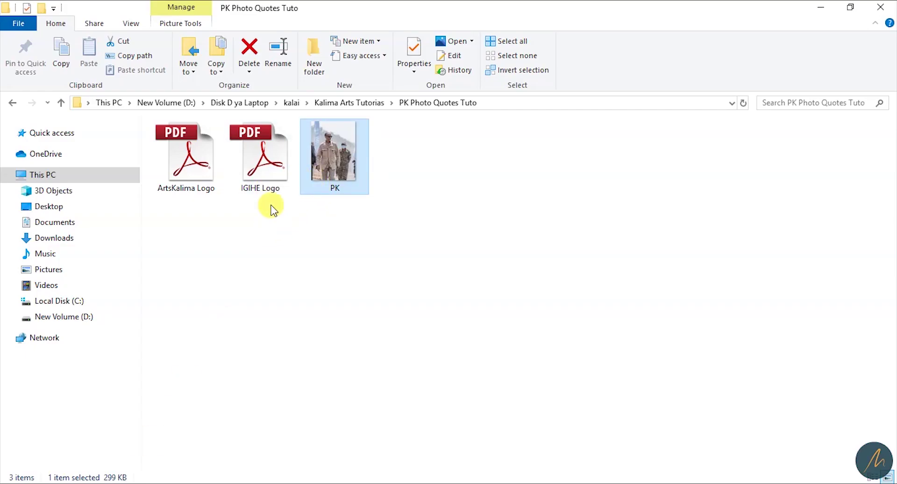
pyautogui.click(267, 189)
pyautogui.moveTo(275, 242); pyautogui.dragTo(484, 150)
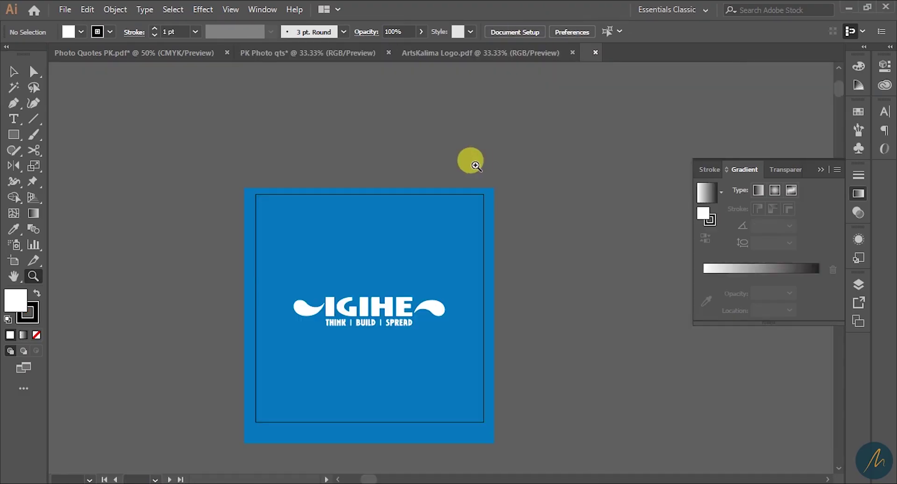
# - Bring the white IGIHE logo, without its blue background, into the PK Photo qts document over the lower part of the dark overlay
pyautogui.press('v')
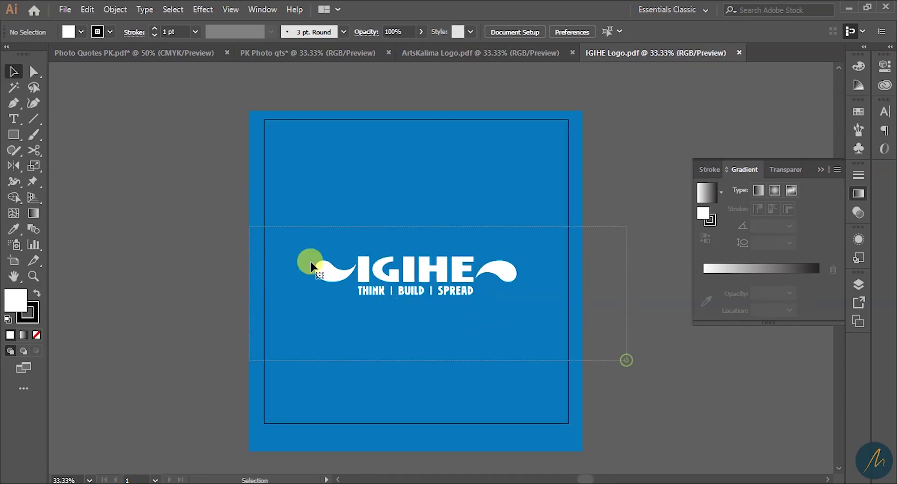
pyautogui.moveTo(282, 254); pyautogui.dragTo(413, 276)
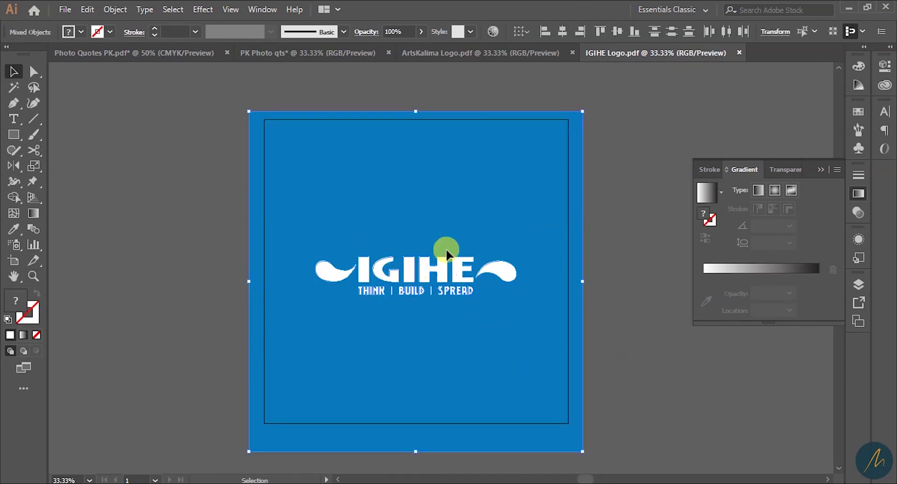
pyautogui.click(465, 156)
pyautogui.moveTo(410, 265); pyautogui.dragTo(386, 47)
pyautogui.moveTo(441, 55); pyautogui.dragTo(386, 258)
pyautogui.moveTo(324, 386); pyautogui.dragTo(371, 415)
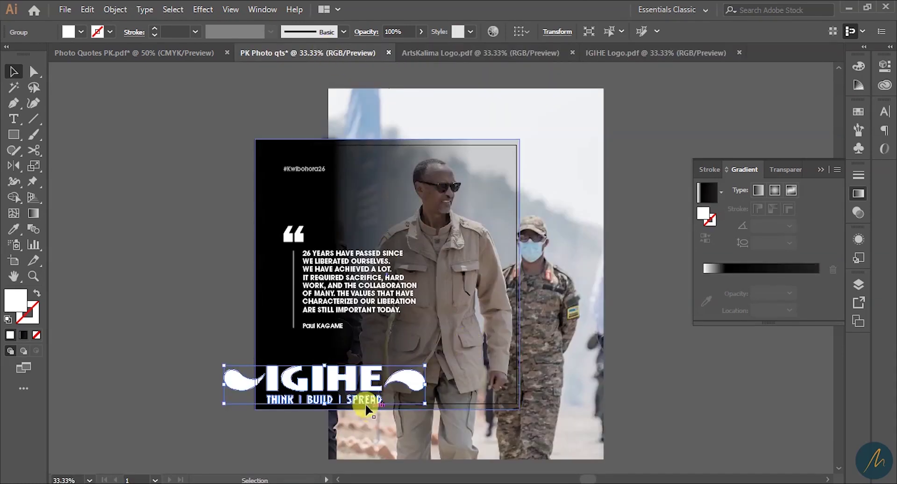
# - Scale the IGIHE logo down and place it on the dark area below the speaker's name
pyautogui.hotkey('ctrl', '=')
pyautogui.moveTo(540, 348); pyautogui.dragTo(435, 350)
pyautogui.moveTo(407, 313); pyautogui.dragTo(403, 412)
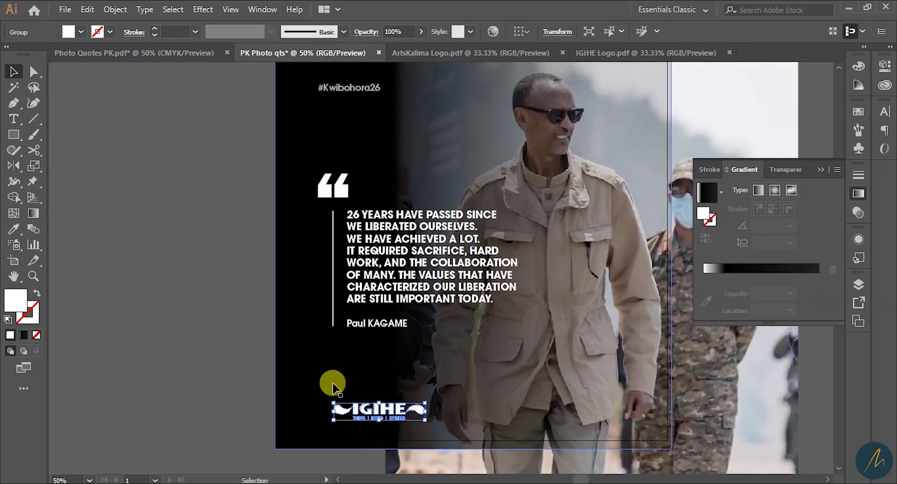
# - Lock the gradient overlay behind the IGIHE logo, and shrink the logo to roughly the width of the hashtag
pyautogui.moveTo(468, 393); pyautogui.dragTo(465, 381)
pyautogui.hotkey('ctrl', '2')
pyautogui.moveTo(456, 426); pyautogui.dragTo(331, 392)
pyautogui.moveTo(406, 362); pyautogui.dragTo(403, 396)
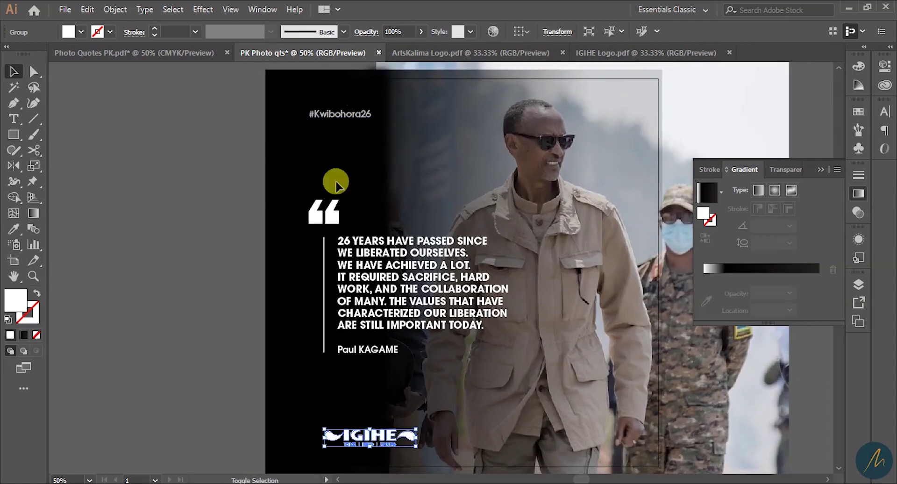
pyautogui.moveTo(417, 447); pyautogui.dragTo(422, 416)
# - Left-align the IGIHE logo with the #Kwibohora26 text, nudge the logo slightly upward and deselect it
pyautogui.keyDown('shift'); pyautogui.click(360, 97); pyautogui.keyUp('shift')
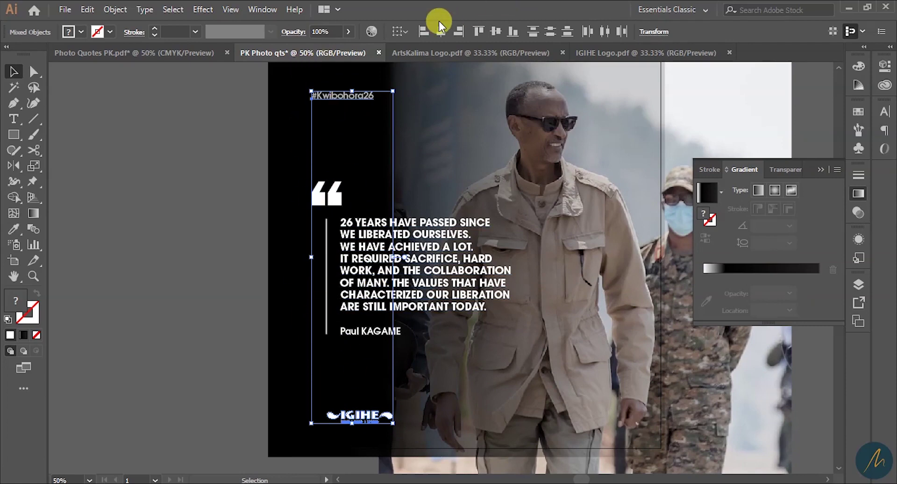
pyautogui.click(424, 31)
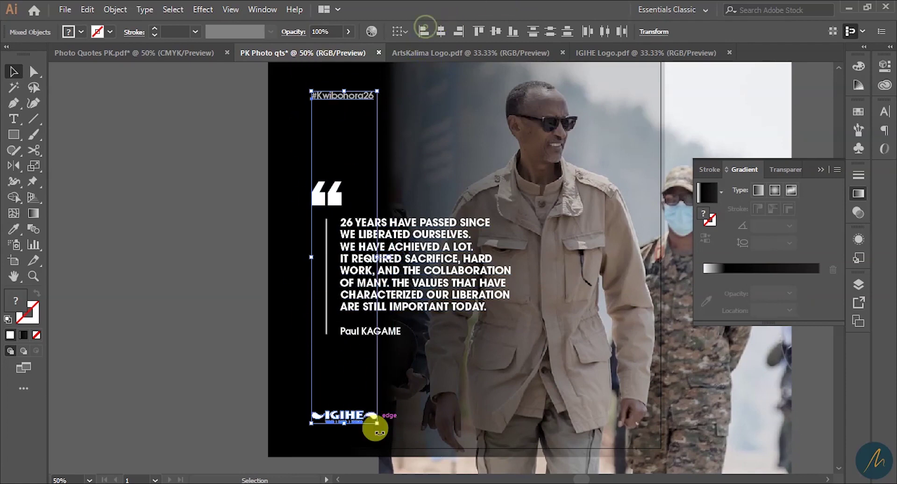
pyautogui.click(431, 441)
pyautogui.click(362, 416)
pyautogui.press('Up')
pyautogui.press('Up')
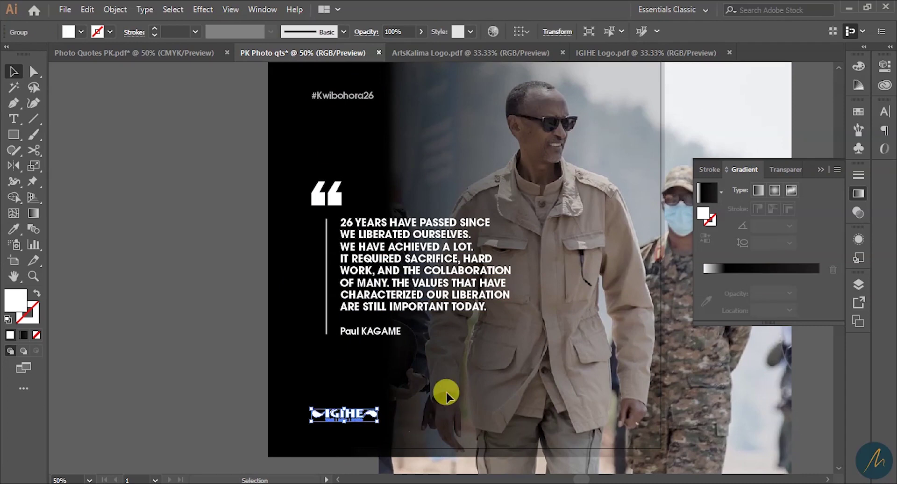
pyautogui.click(462, 359)
# - Unlock all objects again so the whole composition can be selected, and deselect them
pyautogui.press('z')
pyautogui.keyDown('alt'); pyautogui.click(467, 318); pyautogui.keyUp('alt')
pyautogui.moveTo(514, 362); pyautogui.dragTo(448, 377)
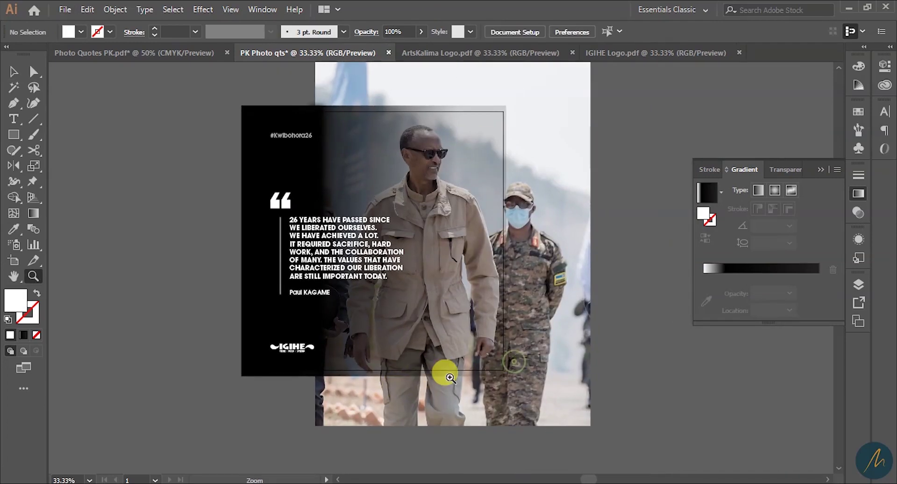
pyautogui.press('v')
pyautogui.moveTo(592, 305); pyautogui.dragTo(549, 363)
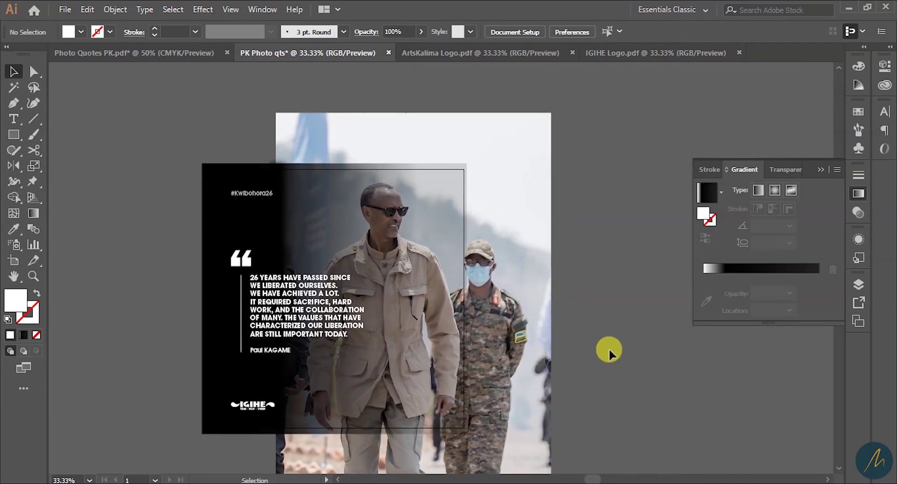
pyautogui.click(115, 9)
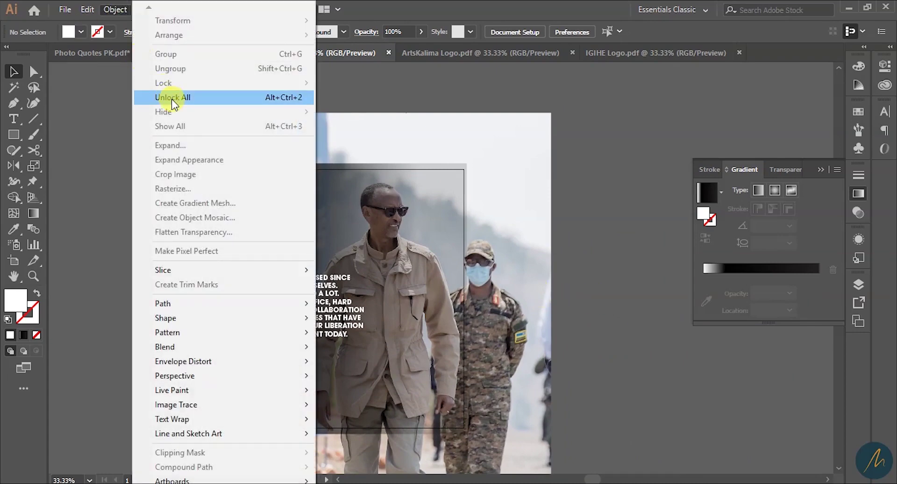
pyautogui.click(171, 96)
pyautogui.click(591, 283)
# - Draw a white rectangle over the artboard area, from its upper right corner to its lower left corner
pyautogui.moveTo(467, 349); pyautogui.dragTo(527, 312)
pyautogui.press('z')
pyautogui.click(436, 297)
pyautogui.moveTo(455, 248); pyautogui.dragTo(472, 300)
pyautogui.press('m')
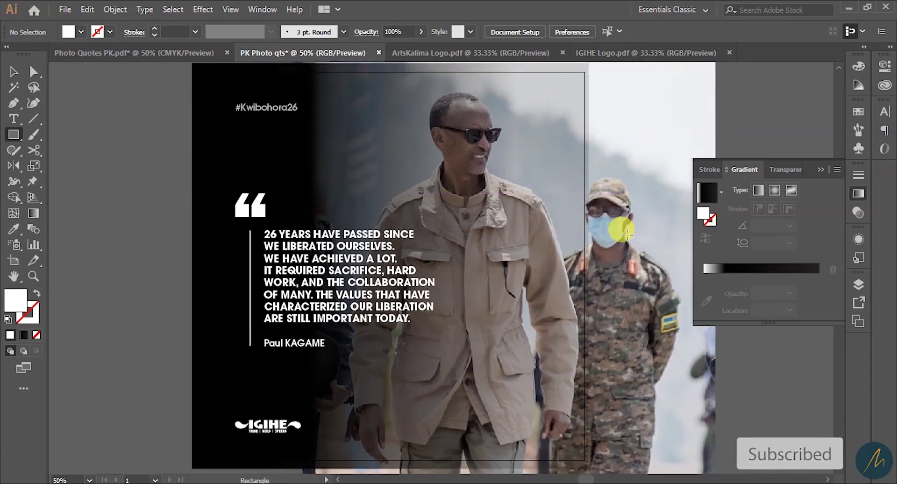
pyautogui.scroll(4, 535, 231)
pyautogui.scroll(-4, 539, 241)
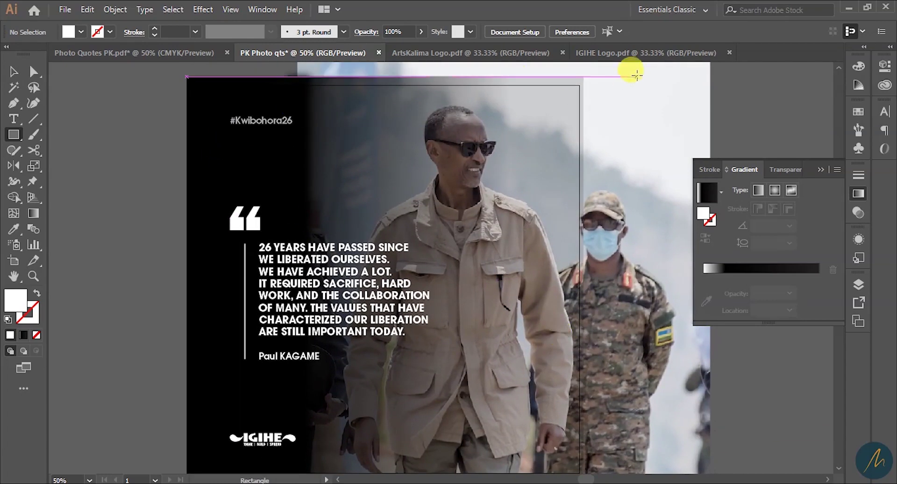
pyautogui.moveTo(579, 84); pyautogui.dragTo(190, 441)
pyautogui.moveTo(390, 290); pyautogui.dragTo(351, 354)
# - Extend the edges of the white rectangle slightly beyond the artboard outline
pyautogui.press('v')
pyautogui.scroll(-3, 539, 266)
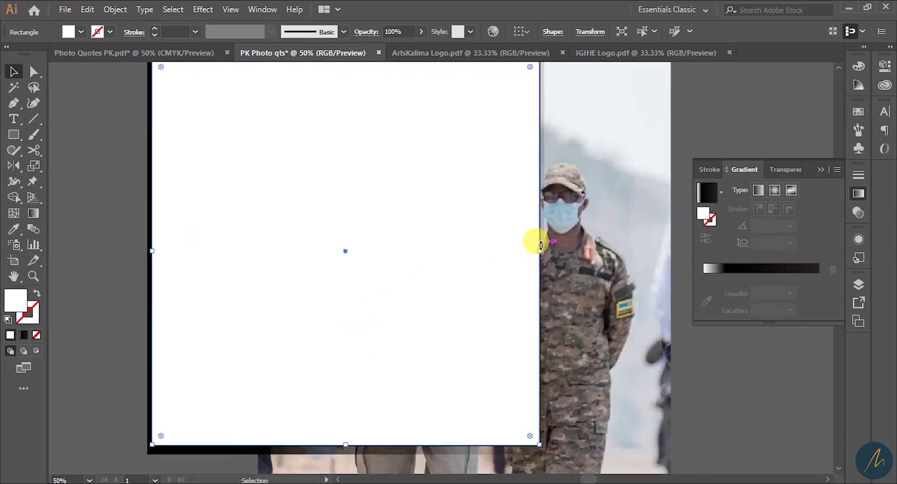
pyautogui.moveTo(541, 251); pyautogui.dragTo(544, 251)
pyautogui.moveTo(469, 327); pyautogui.dragTo(475, 251)
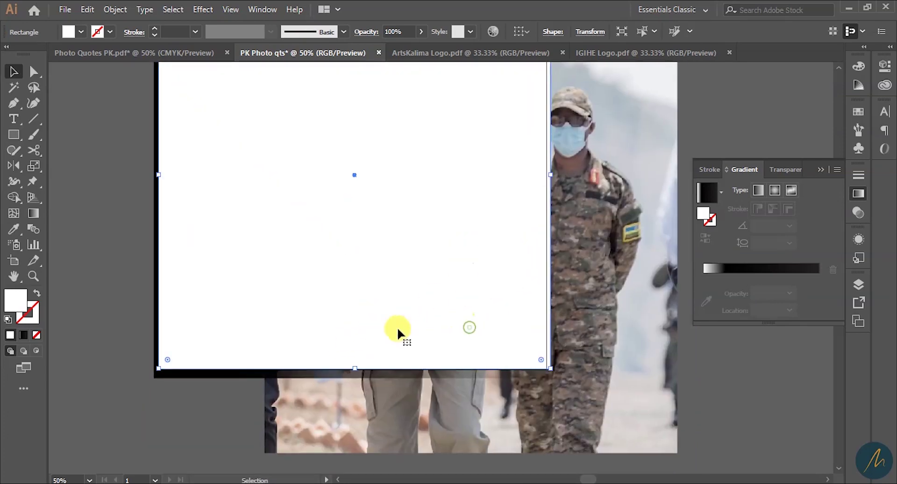
pyautogui.moveTo(355, 369); pyautogui.dragTo(356, 374)
pyautogui.moveTo(449, 219); pyautogui.dragTo(410, 383)
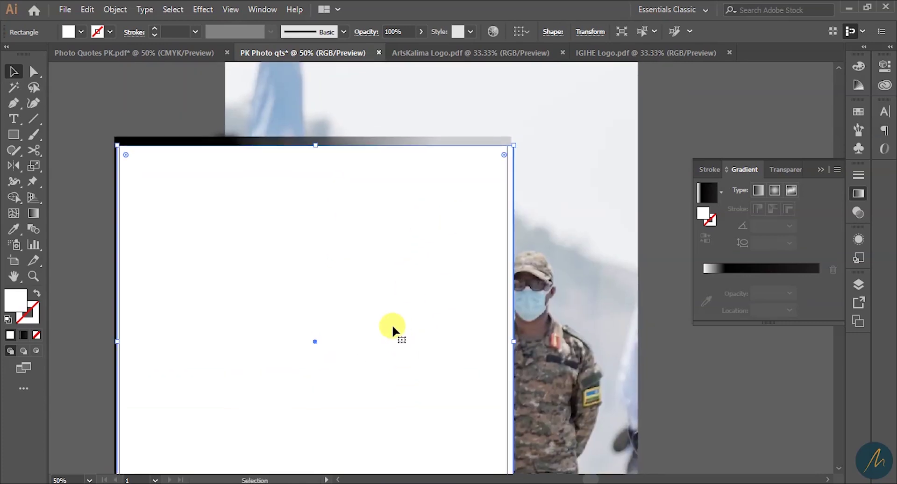
pyautogui.scroll(-3, 94, 129)
# - Clip the photo, overlays, texts and logo to the white rectangle with a clipping mask, and deselect the result
pyautogui.press('z')
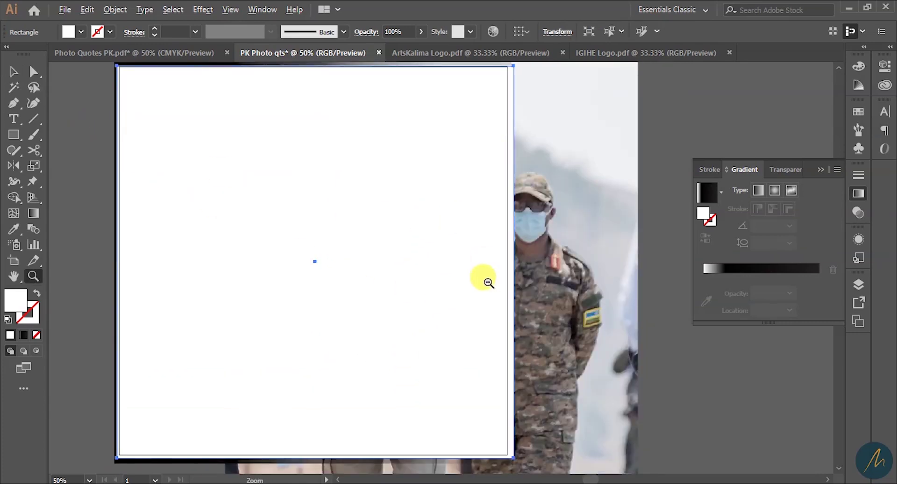
pyautogui.keyDown('alt'); pyautogui.click(484, 280); pyautogui.keyUp('alt')
pyautogui.press('v')
pyautogui.moveTo(105, 109); pyautogui.dragTo(560, 444)
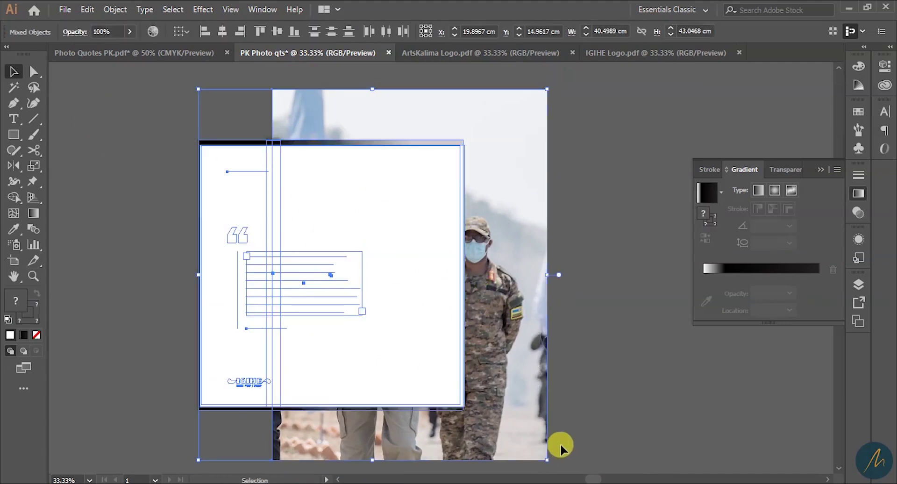
pyautogui.rightClick(375, 172)
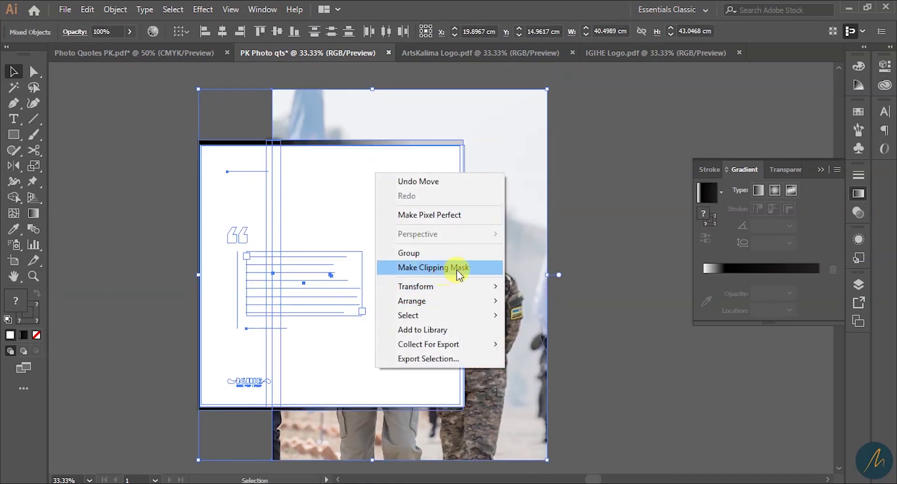
pyautogui.click(471, 269)
pyautogui.click(588, 301)
# - Isolate the clipped group, pull the mask's right edge inward to the artboard edge, and leave isolation mode
pyautogui.press('z')
pyautogui.click(467, 295)
pyautogui.press('v')
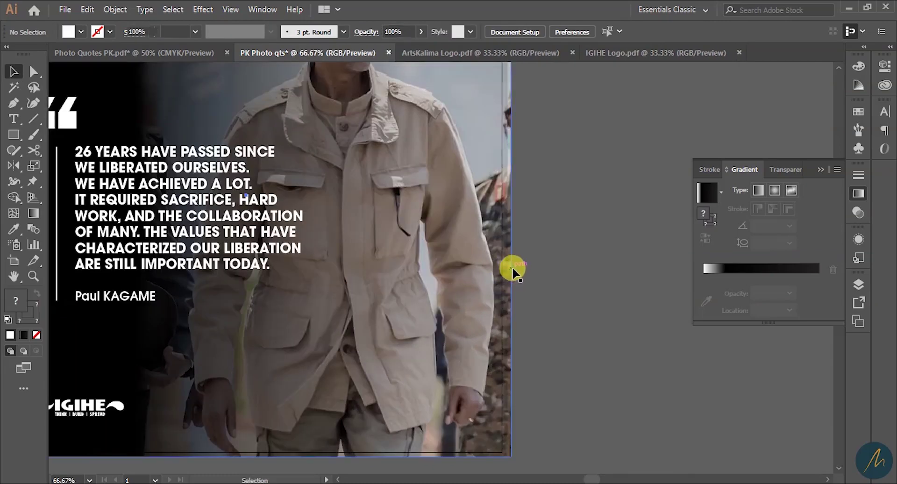
pyautogui.doubleClick(512, 267)
pyautogui.moveTo(511, 195); pyautogui.dragTo(504, 199)
pyautogui.doubleClick(747, 407)
pyautogui.press('z')
pyautogui.keyDown('alt'); pyautogui.click(438, 284); pyautogui.keyUp('alt')
pyautogui.keyDown('alt'); pyautogui.click(438, 284); pyautogui.keyUp('alt')
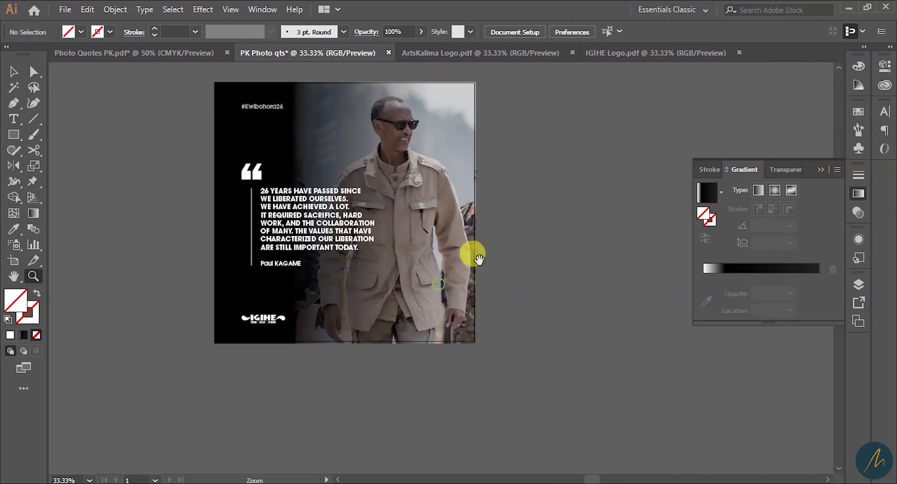
# - Examine the clipped quote graphic and its edges up close and as a whole, and put the floating Gradient panel away
pyautogui.click(436, 280)
pyautogui.moveTo(467, 328); pyautogui.dragTo(492, 322)
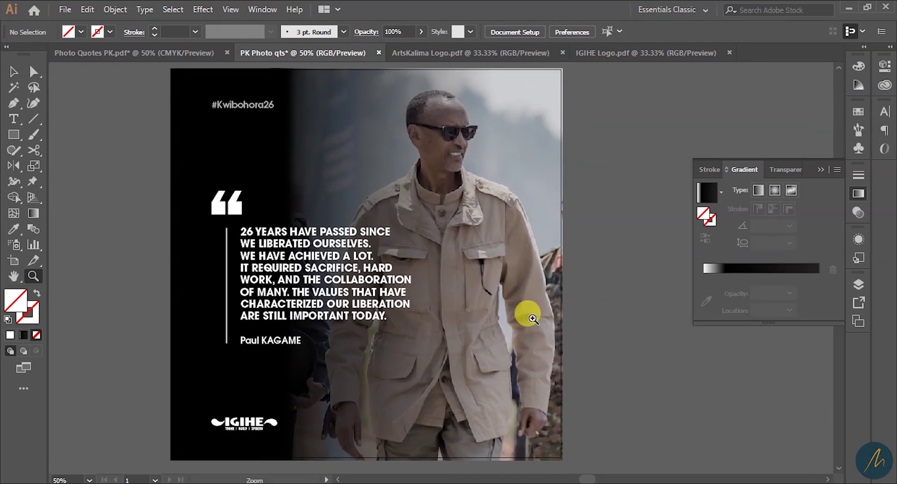
pyautogui.keyDown('alt'); pyautogui.click(430, 296); pyautogui.keyUp('alt')
pyautogui.moveTo(470, 294); pyautogui.dragTo(416, 237)
pyautogui.click(407, 235)
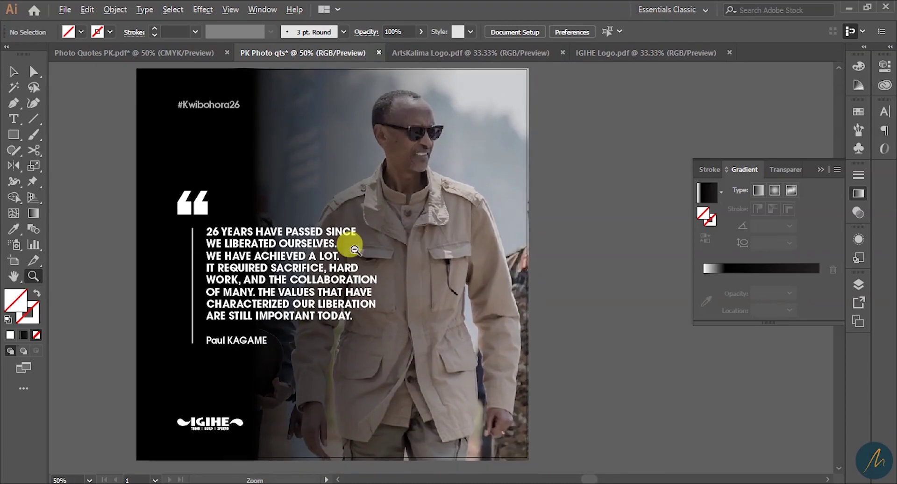
pyautogui.keyDown('alt'); pyautogui.click(354, 245); pyautogui.keyUp('alt')
pyautogui.click(818, 170)
pyautogui.moveTo(658, 241); pyautogui.dragTo(595, 236)
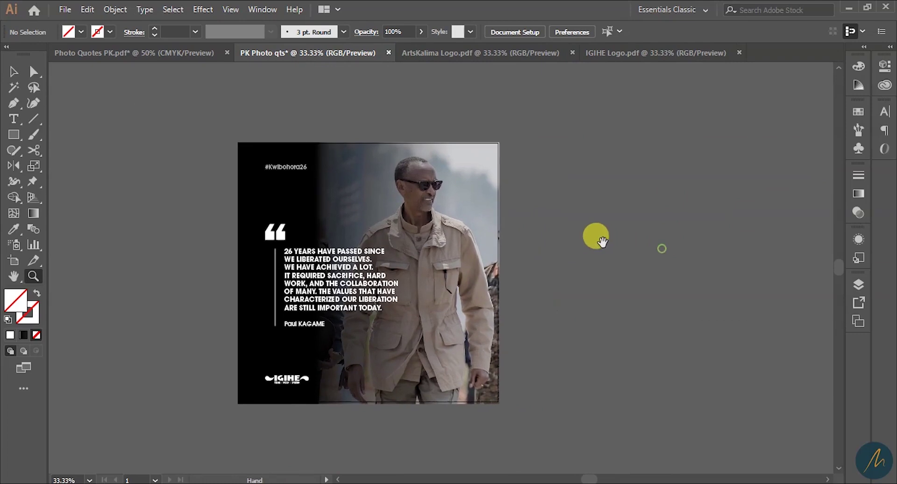
pyautogui.press('v')
pyautogui.click(501, 279)
pyautogui.moveTo(593, 309); pyautogui.dragTo(499, 318)
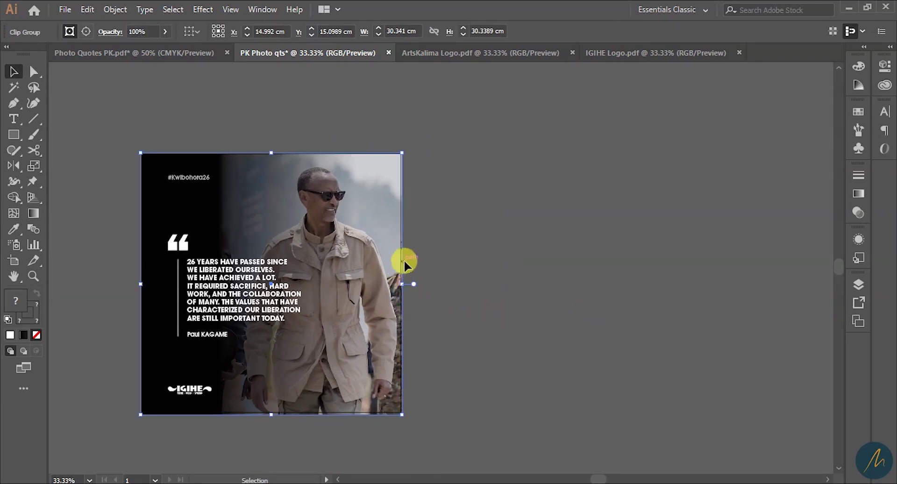
pyautogui.click(24, 252)
pyautogui.moveTo(285, 227); pyautogui.dragTo(569, 227)
pyautogui.hotkey('ctrl', 'z')
pyautogui.hotkey('ctrl', 'z')
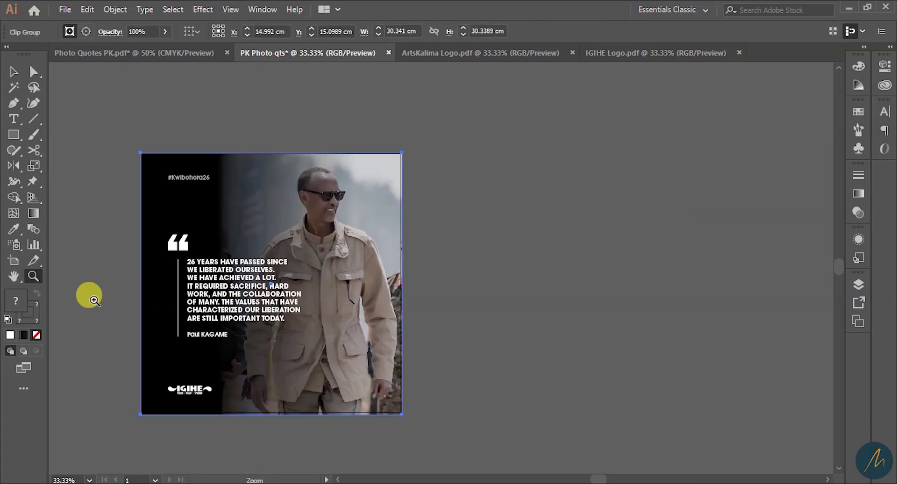
# - Duplicate the artboard with its artwork to its right, placing the copy at about X 51.51 cm, Y 15 cm
pyautogui.click(18, 262)
pyautogui.moveTo(240, 226); pyautogui.dragTo(561, 238)
pyautogui.press('space')
pyautogui.moveTo(580, 325); pyautogui.dragTo(487, 282)
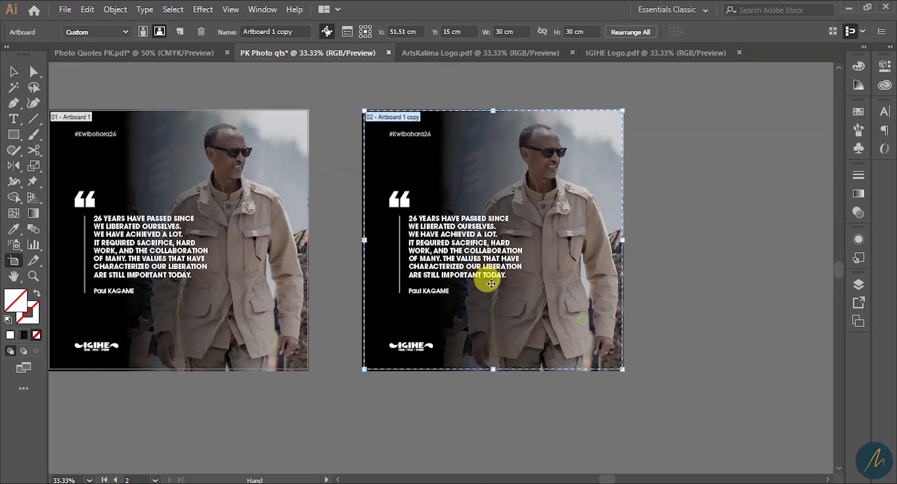
pyautogui.press('v')
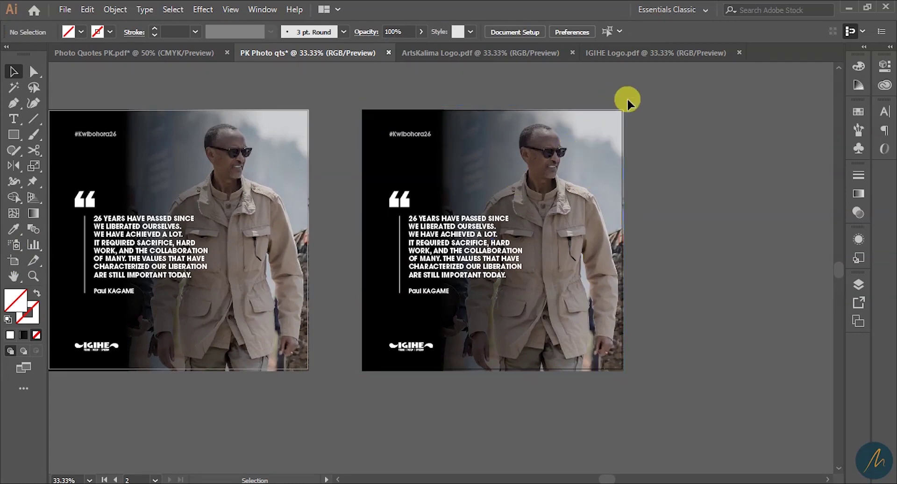
# - Release the clipping mask of the artwork on the second artboard and deselect everything
pyautogui.rightClick(599, 177)
pyautogui.click(536, 231)
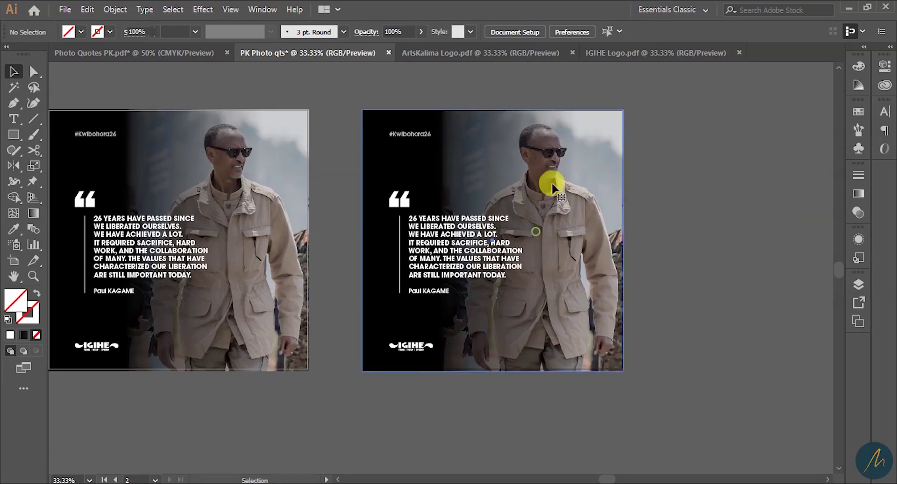
pyautogui.rightClick(554, 155)
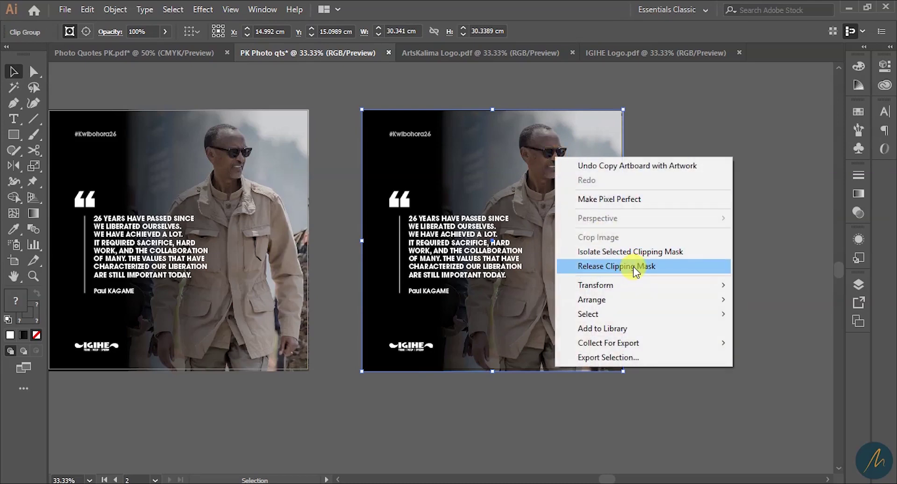
pyautogui.click(654, 265)
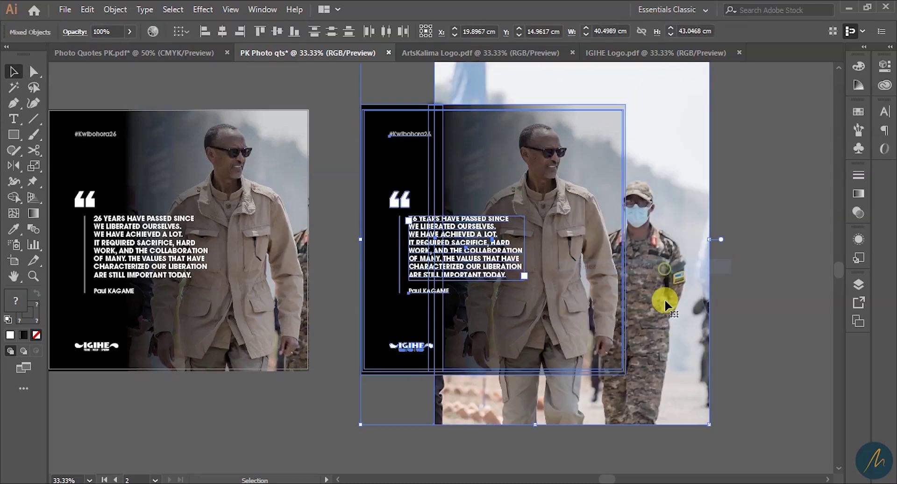
pyautogui.click(752, 310)
# - Delete the IGIHE logo from the second artboard
pyautogui.click(531, 238)
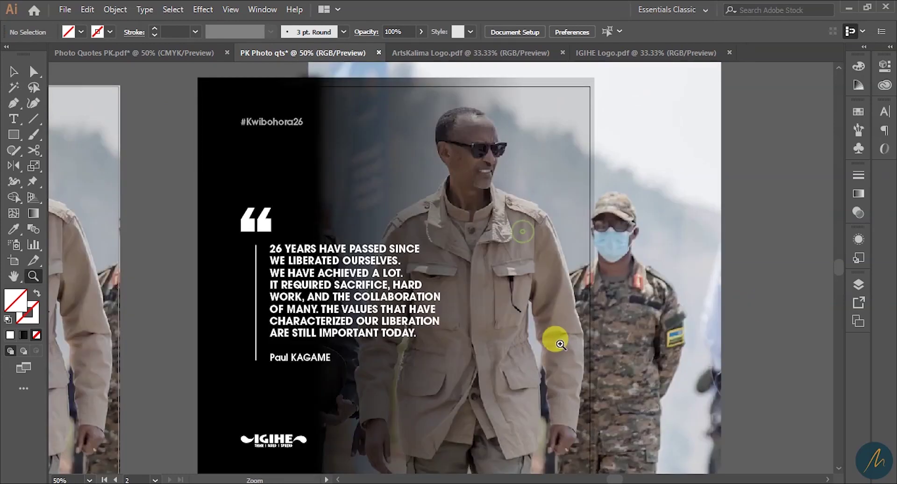
pyautogui.press('v')
pyautogui.click(314, 377)
pyautogui.press('Delete')
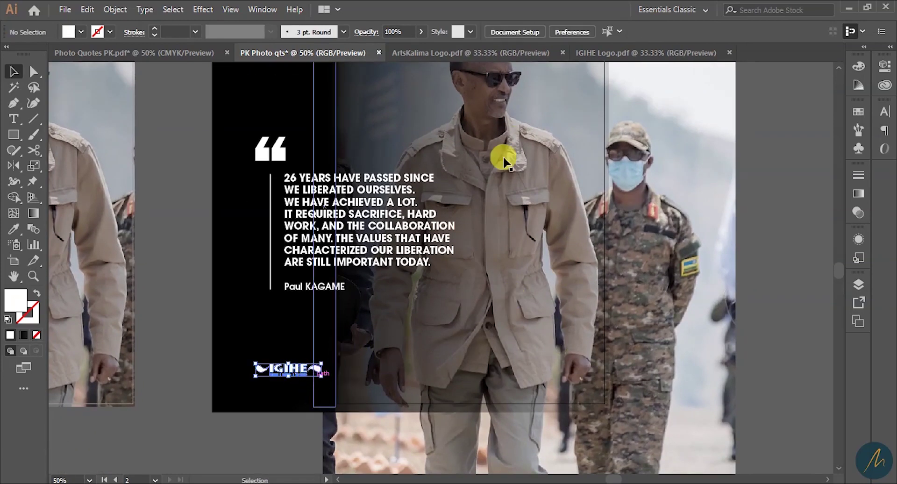
# - Bring the Kalima Arts logo from ArtsKalima Logo.pdf to the second artboard's lower left, scaled to about 6.63 cm wide
pyautogui.click(643, 47)
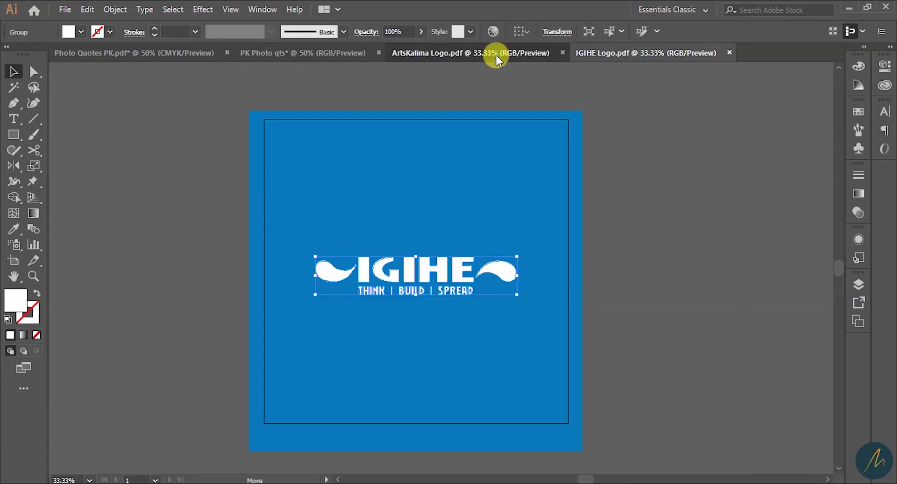
pyautogui.click(495, 54)
pyautogui.hotkey('ctrl', 'a')
pyautogui.moveTo(392, 268); pyautogui.dragTo(343, 56)
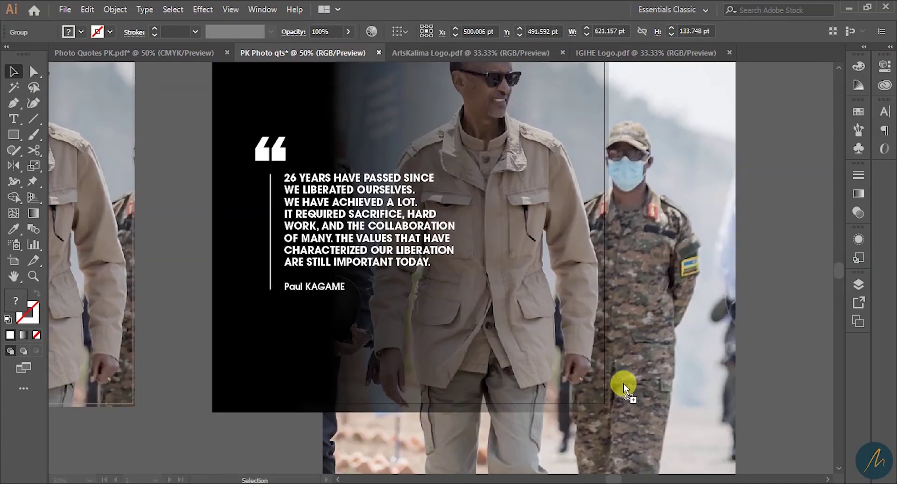
pyautogui.moveTo(591, 411); pyautogui.dragTo(342, 384)
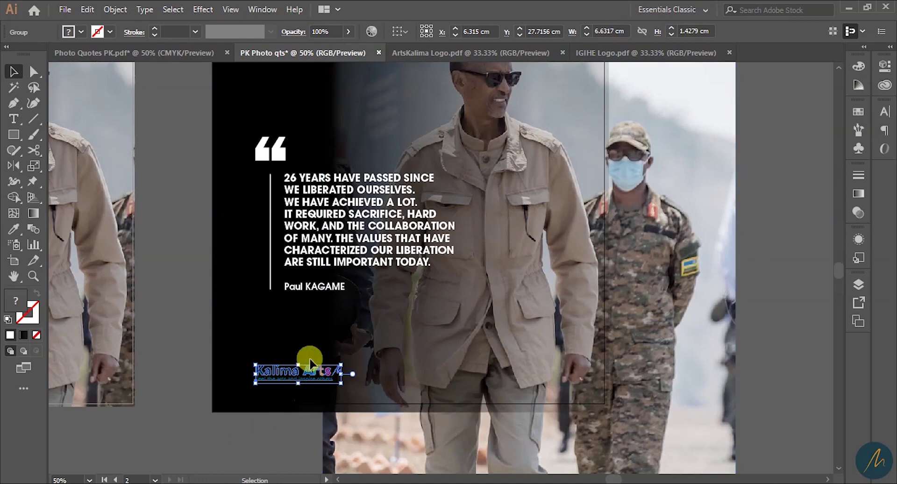
# - Recolour the Kalima Arts logo with the white of the quotation mark, deselect it and check it up close
pyautogui.press('i')
pyautogui.click(274, 156)
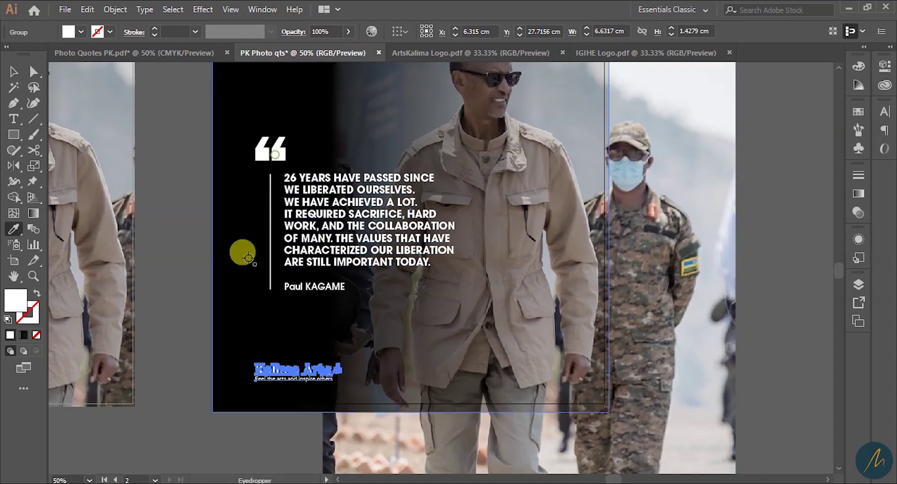
pyautogui.press('v')
pyautogui.click(159, 313)
pyautogui.press('z')
pyautogui.click(352, 358)
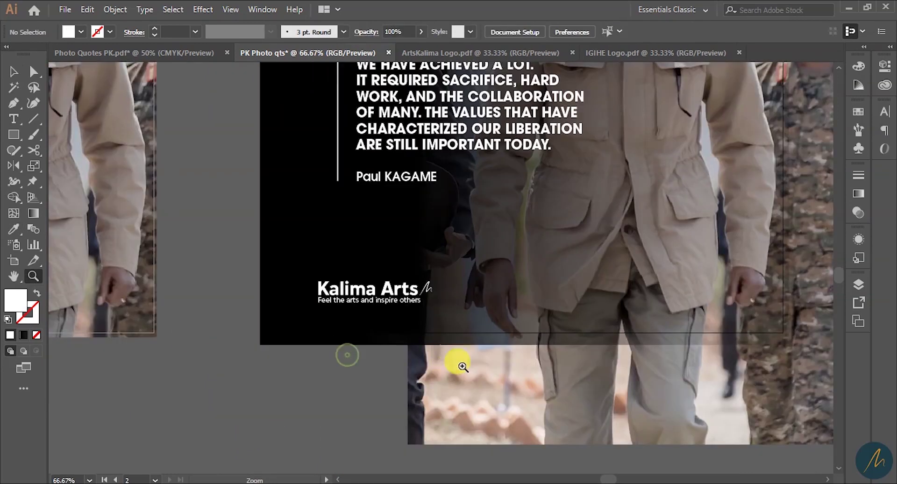
pyautogui.keyDown('alt'); pyautogui.click(423, 296); pyautogui.keyUp('alt')
pyautogui.keyDown('alt'); pyautogui.click(432, 307); pyautogui.keyUp('alt')
pyautogui.moveTo(516, 278); pyautogui.dragTo(447, 383)
# - Move the unfilled mask rectangle off the second artboard's artwork and fill it with the pale sky colour sampled from the photo
pyautogui.press('v')
pyautogui.moveTo(673, 326); pyautogui.dragTo(599, 340)
pyautogui.moveTo(655, 430); pyautogui.dragTo(654, 430)
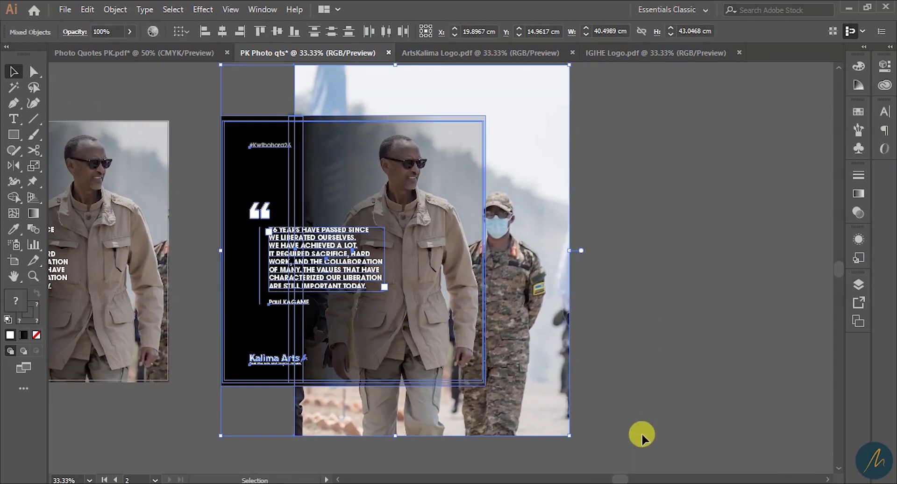
pyautogui.click(720, 365)
pyautogui.moveTo(481, 127)
pyautogui.mouseDown()
pyautogui.moveTo(741, 174)
pyautogui.moveTo(766, 195)
pyautogui.mouseUp()
pyautogui.press('o')
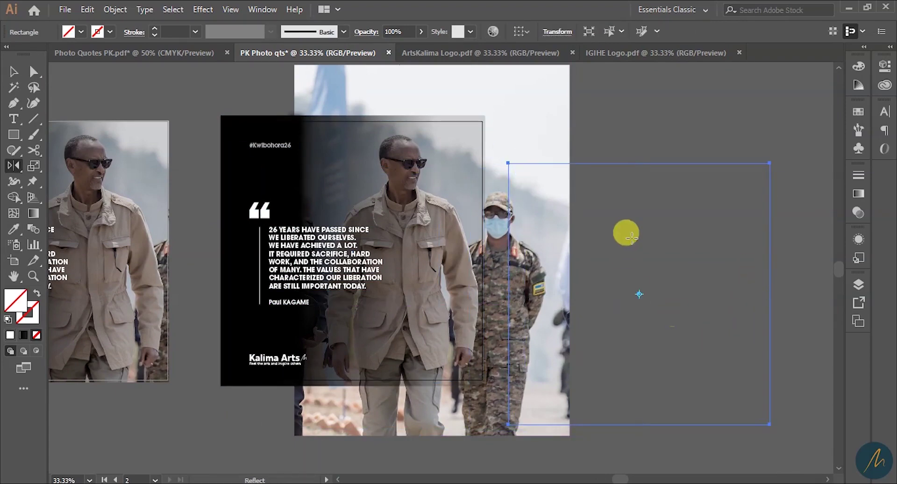
pyautogui.press(',')
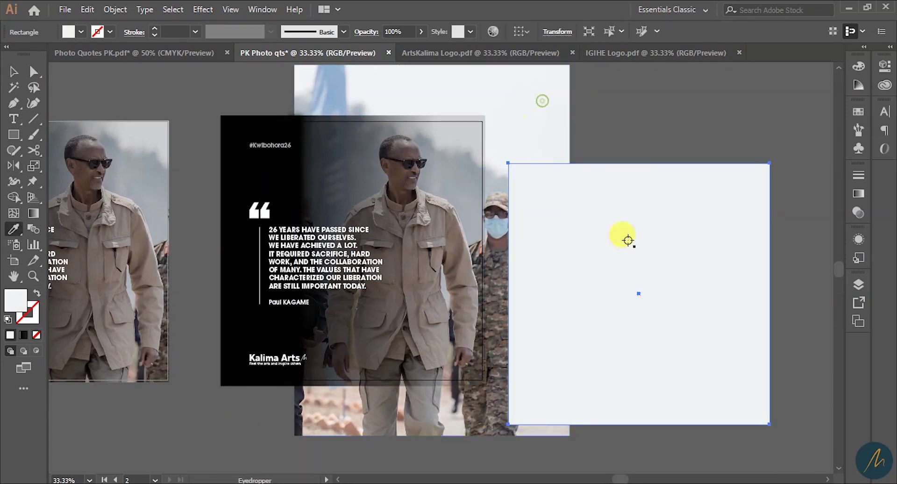
# - Move the pale rectangle back over the second artboard and bring it to the front
pyautogui.press('v')
pyautogui.moveTo(668, 235); pyautogui.dragTo(394, 208)
pyautogui.rightClick(457, 186)
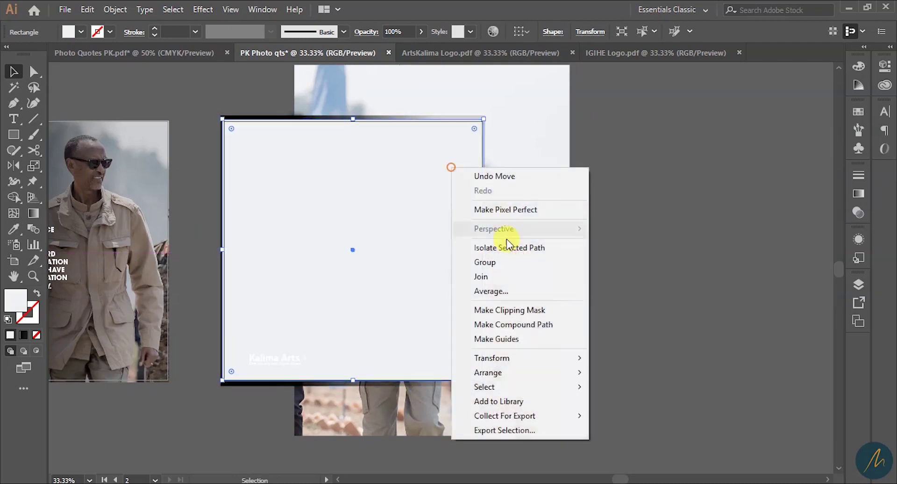
pyautogui.moveTo(551, 372)
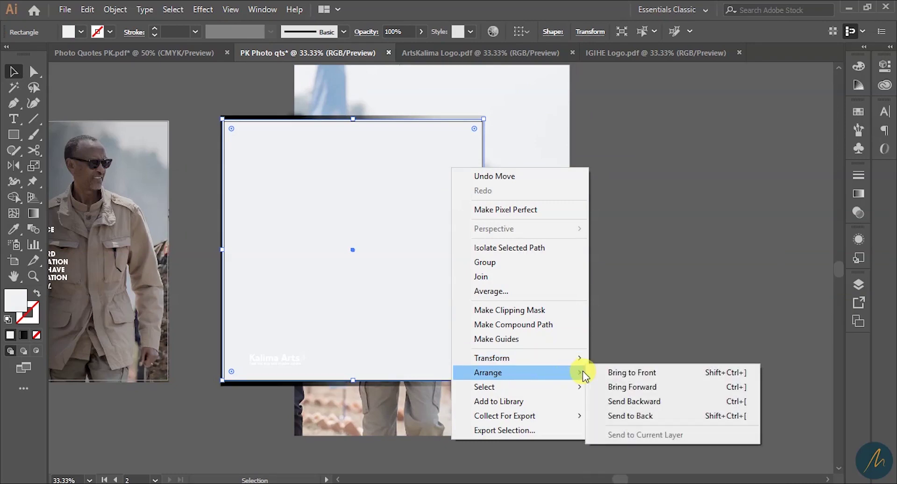
pyautogui.click(615, 372)
# - Clip all of the second artboard's artwork to the pale rectangle with a clipping mask and deselect it
pyautogui.moveTo(236, 90); pyautogui.dragTo(326, 169)
pyautogui.rightClick(327, 169)
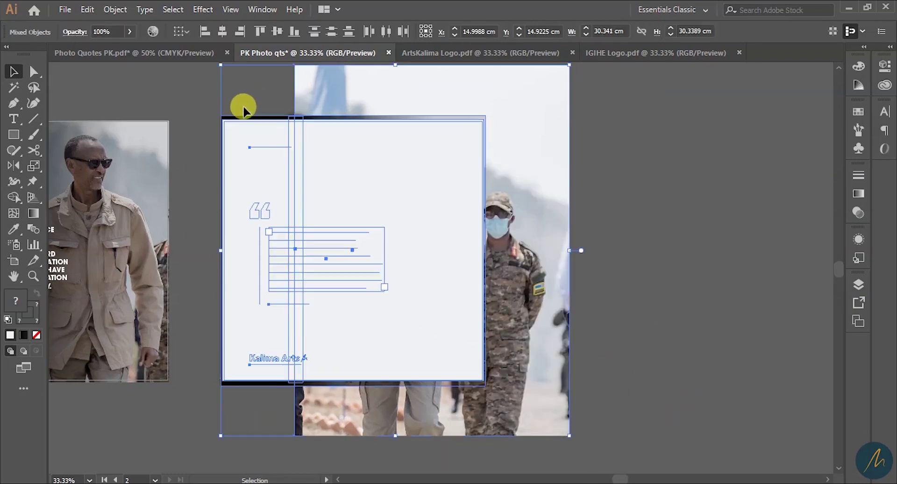
pyautogui.click(406, 262)
pyautogui.click(647, 256)
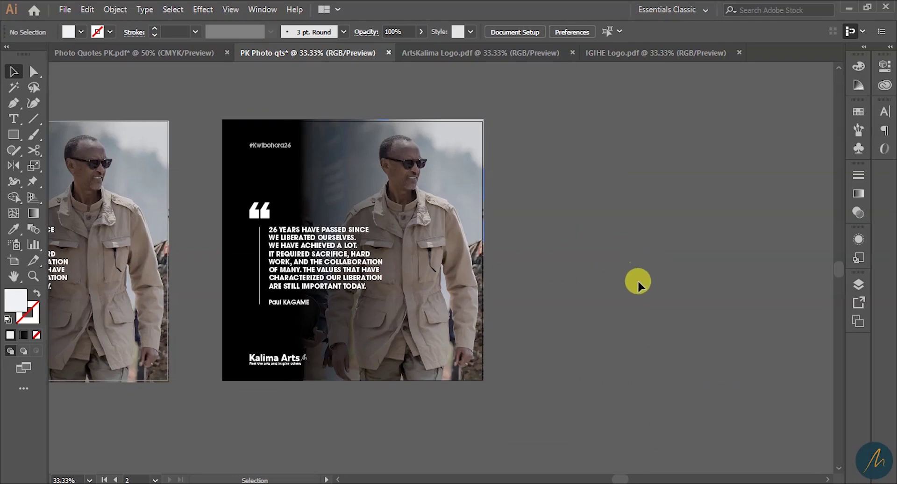
# - Duplicate the second artboard with its artwork to its right, at about X 85.41 cm, Y 15 cm
pyautogui.click(13, 261)
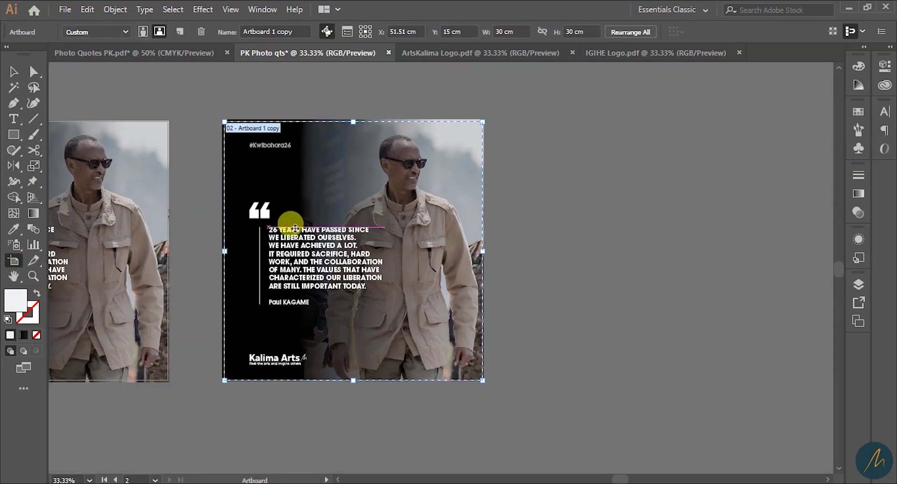
pyautogui.moveTo(311, 244); pyautogui.dragTo(601, 242)
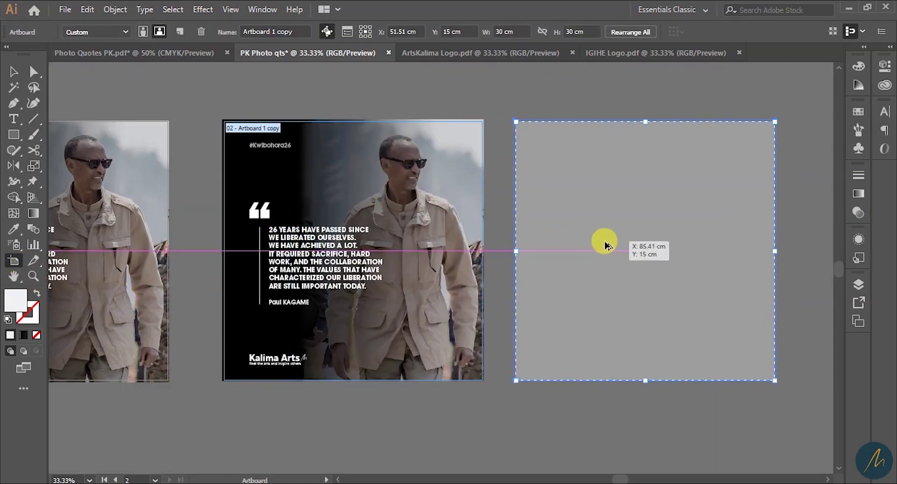
pyautogui.hscroll(5, 543, 338)
pyautogui.press('v')
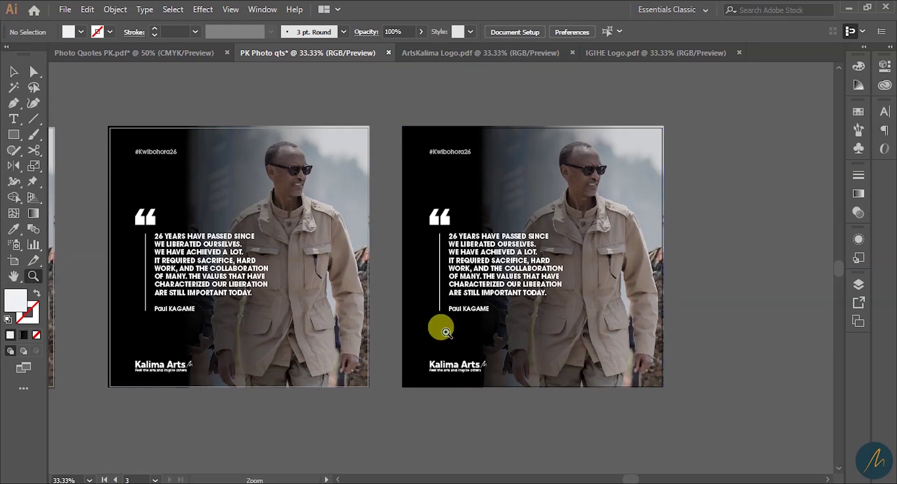
# - Release the clipping mask of the artwork on the third artboard and deselect everything
pyautogui.scroll(1, 475, 367)
pyautogui.rightClick(566, 276)
pyautogui.click(603, 366)
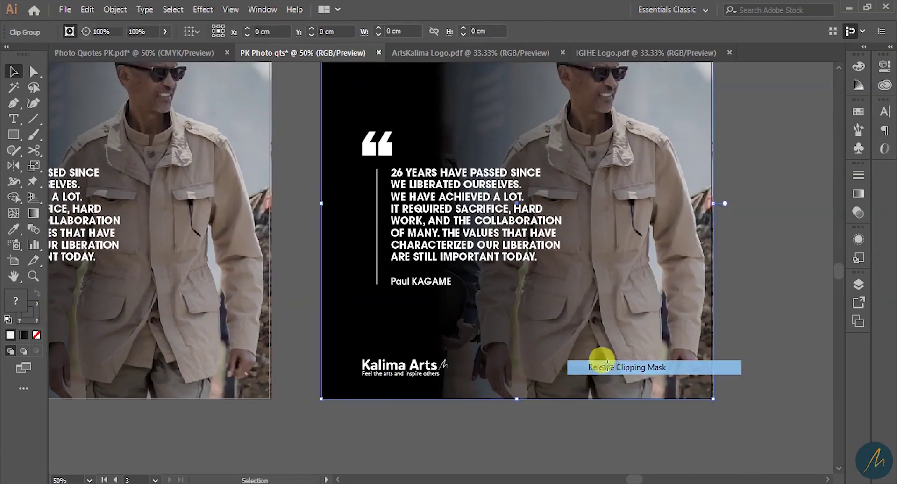
pyautogui.click(377, 447)
pyautogui.scroll(-1, 511, 315)
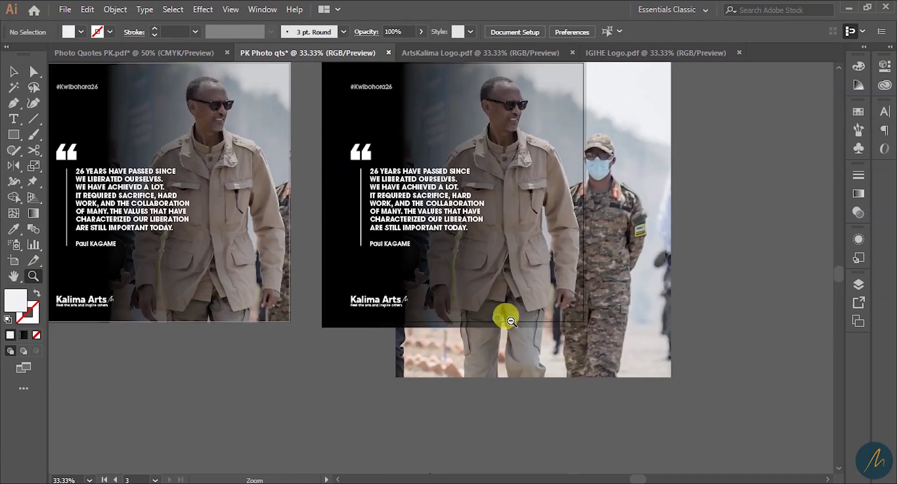
# - Delete the Kalima Arts logo from the third artboard
pyautogui.hscroll(2, 517, 372)
pyautogui.click(364, 388)
pyautogui.press('Delete')
pyautogui.moveTo(432, 379); pyautogui.dragTo(693, 325)
pyautogui.moveTo(289, 337); pyautogui.dragTo(399, 336)
pyautogui.moveTo(94, 329); pyautogui.dragTo(604, 400)
pyautogui.hotkey('ctrl', 'z')
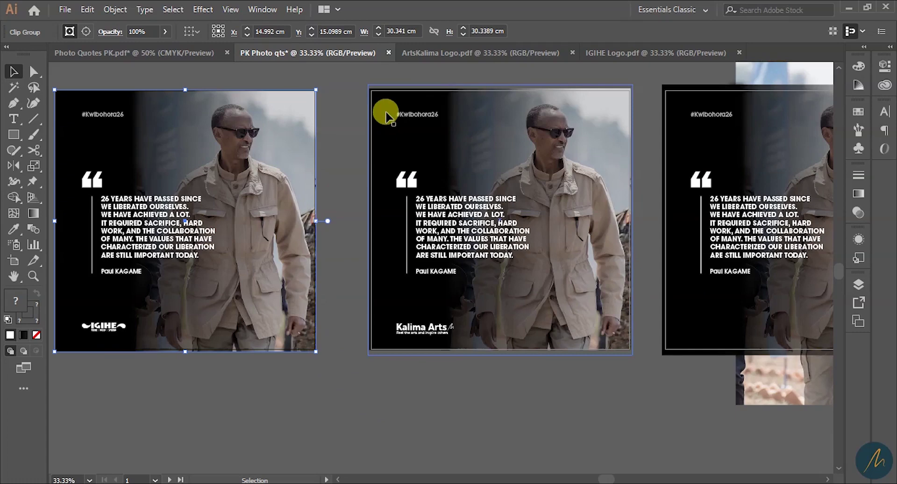
# - Bring the white IGIHE logo from IGIHE Logo.pdf into PK Photo qts and place it beside the third artboard's lower right corner
pyautogui.click(659, 53)
pyautogui.click(521, 249)
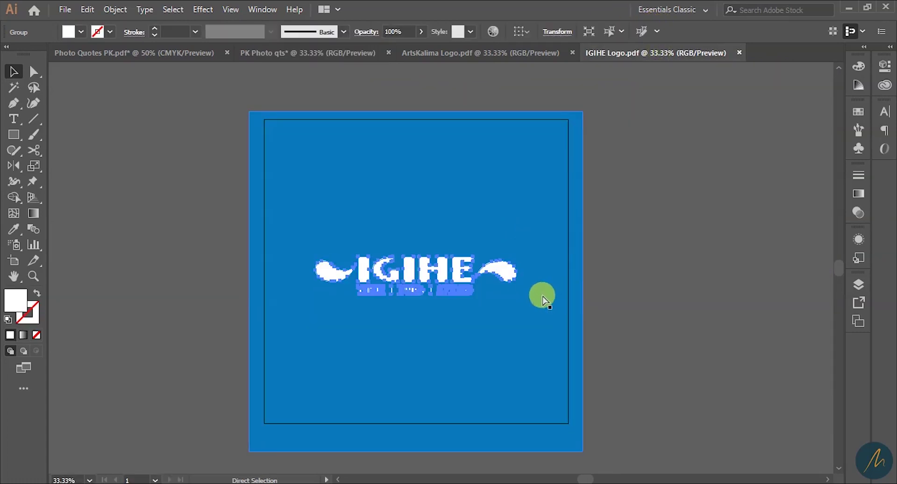
pyautogui.click(435, 274)
pyautogui.moveTo(435, 273); pyautogui.dragTo(297, 54)
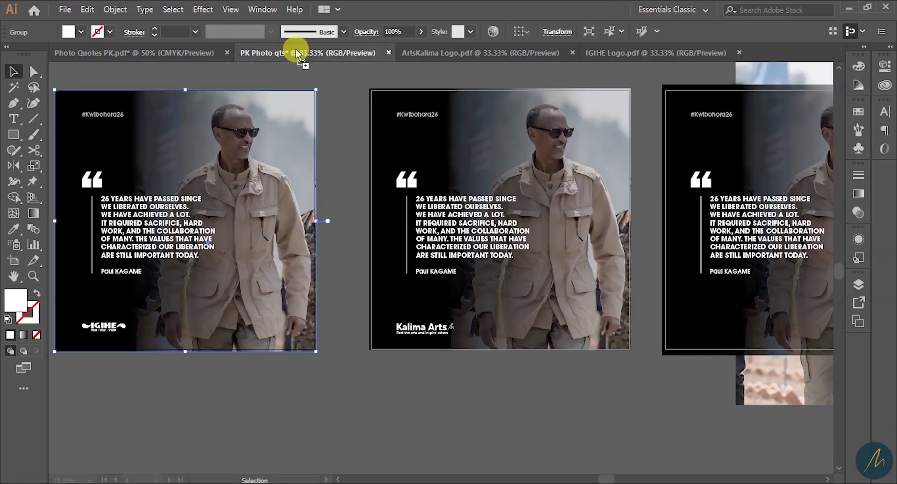
pyautogui.moveTo(669, 411); pyautogui.dragTo(668, 411)
pyautogui.moveTo(668, 411); pyautogui.dragTo(622, 321)
pyautogui.moveTo(302, 310); pyautogui.dragTo(617, 300)
pyautogui.press('z')
pyautogui.click(570, 320)
pyautogui.moveTo(521, 271); pyautogui.dragTo(512, 321)
pyautogui.moveTo(529, 348); pyautogui.dragTo(544, 246)
# - Duplicate the large IGIHE logo just below itself, ungroup the copy and deselect it
pyautogui.press('v')
pyautogui.keyDown('alt'); pyautogui.moveTo(540, 209); pyautogui.dragTo(528, 338); pyautogui.keyUp('alt')
pyautogui.rightClick(535, 344)
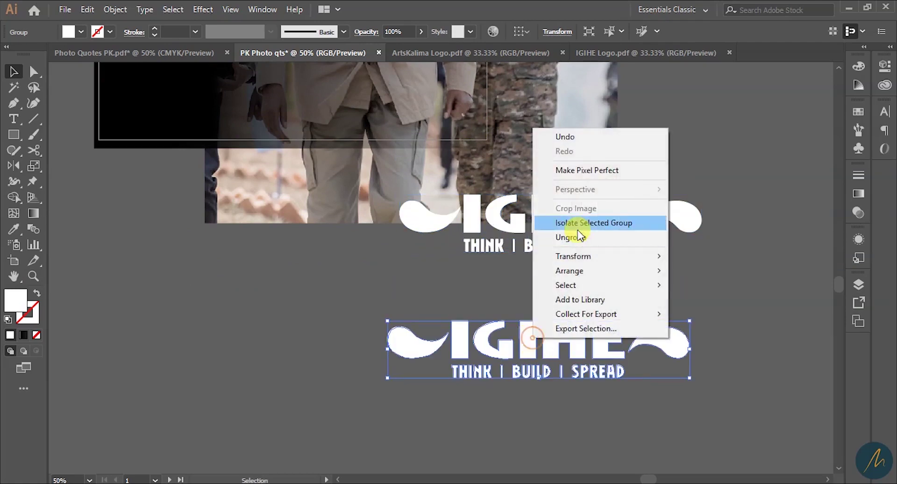
pyautogui.click(590, 241)
pyautogui.click(765, 295)
# - Move the left swoosh away from the ungrouped logo copy and delete the copy's remaining pieces
pyautogui.moveTo(427, 345); pyautogui.dragTo(337, 293)
pyautogui.moveTo(442, 294); pyautogui.dragTo(784, 426)
pyautogui.press('Delete')
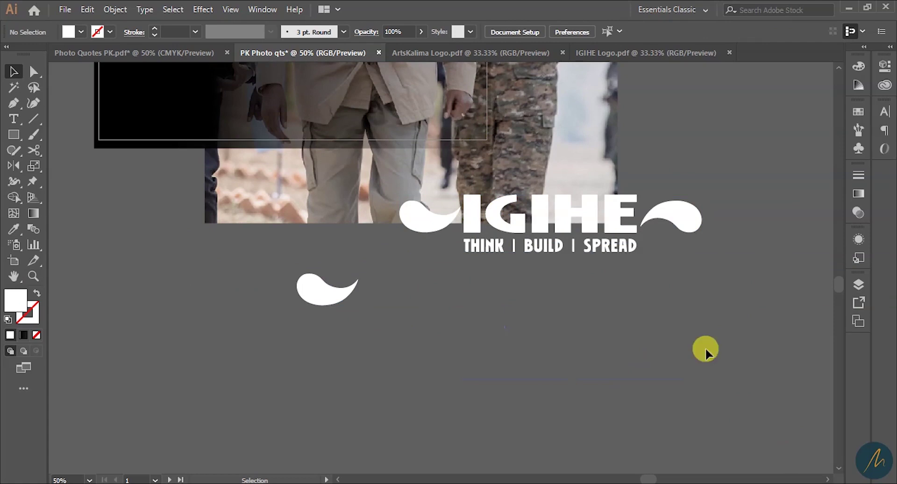
# - Scale the complete IGIHE logo down, place it near the third artboard's lower right corner, and set its fill to black
pyautogui.scroll(5, 615, 411)
pyautogui.hscroll(-1, 685, 373)
pyautogui.click(685, 374)
pyautogui.moveTo(746, 404); pyautogui.dragTo(489, 265)
pyautogui.moveTo(418, 274); pyautogui.dragTo(434, 263)
pyautogui.click(77, 31)
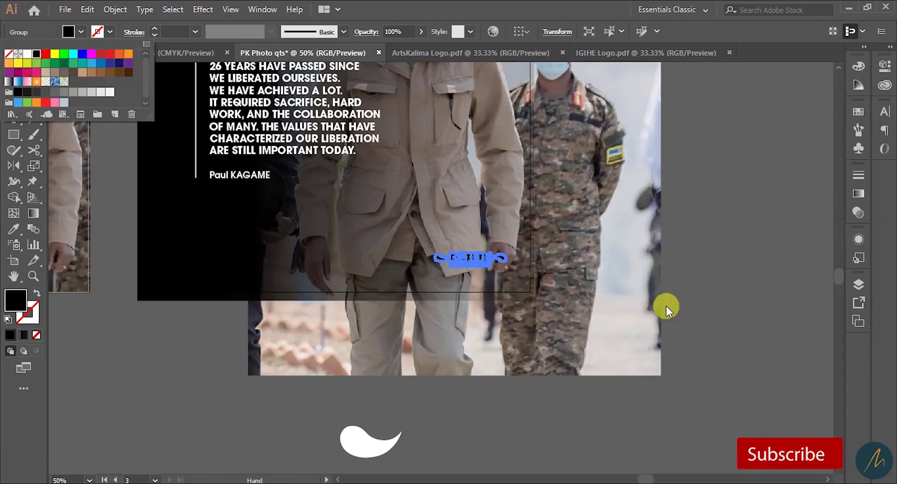
# - Enlarge the white swoosh and move it over the third artboard's lower right corner
pyautogui.click(770, 277)
pyautogui.click(380, 443)
pyautogui.moveTo(401, 458); pyautogui.dragTo(481, 469)
pyautogui.moveTo(381, 346); pyautogui.dragTo(511, 222)
pyautogui.moveTo(512, 226); pyautogui.dragTo(557, 192)
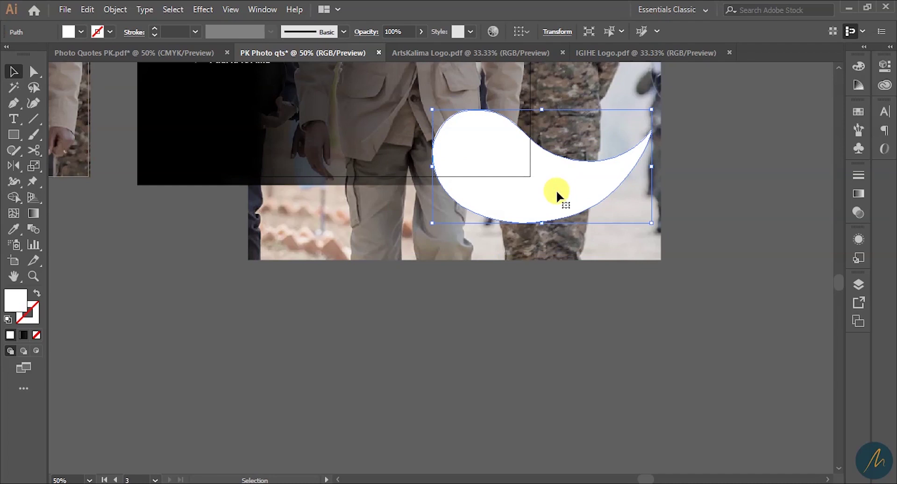
# - Temporarily show the swoosh as an outline, bring the black IGIHE logo to the front, and restore the swoosh's white fill
pyautogui.hotkey('shift', 'x')
pyautogui.hotkey('shift', 'x')
pyautogui.hotkey('shift', 'x')
pyautogui.click(495, 144)
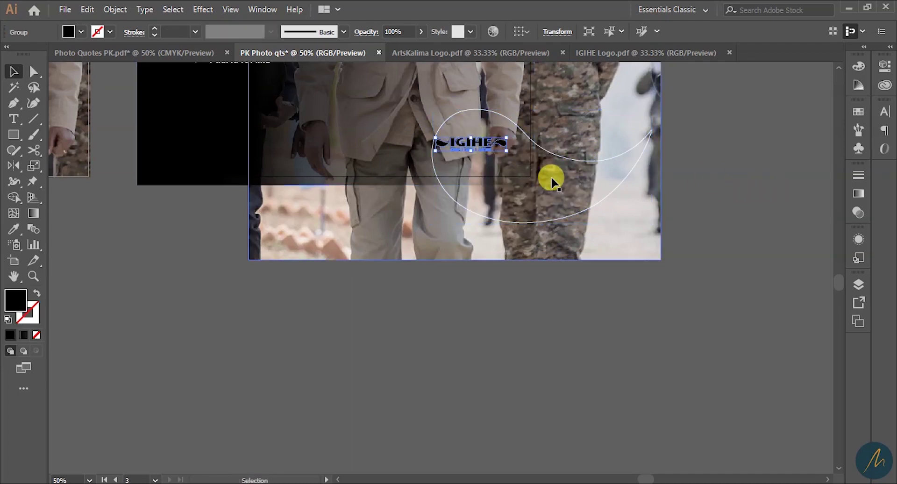
pyautogui.rightClick(493, 145)
pyautogui.moveTo(625, 288)
pyautogui.click(668, 287)
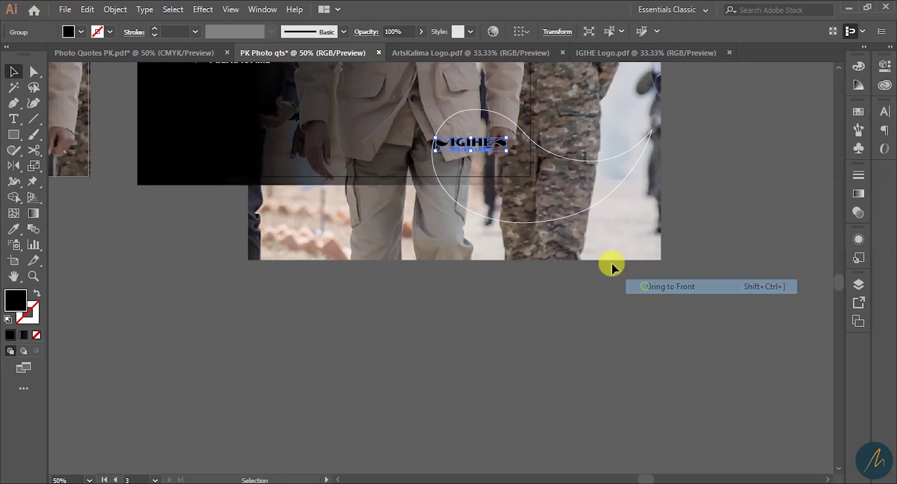
pyautogui.click(577, 160)
pyautogui.hotkey('shift', 'x')
# - Adjust the positions of the IGIHE logo and the white swoosh so the logo sits inside the swoosh's rounded end
pyautogui.scroll(5, 401, 375)
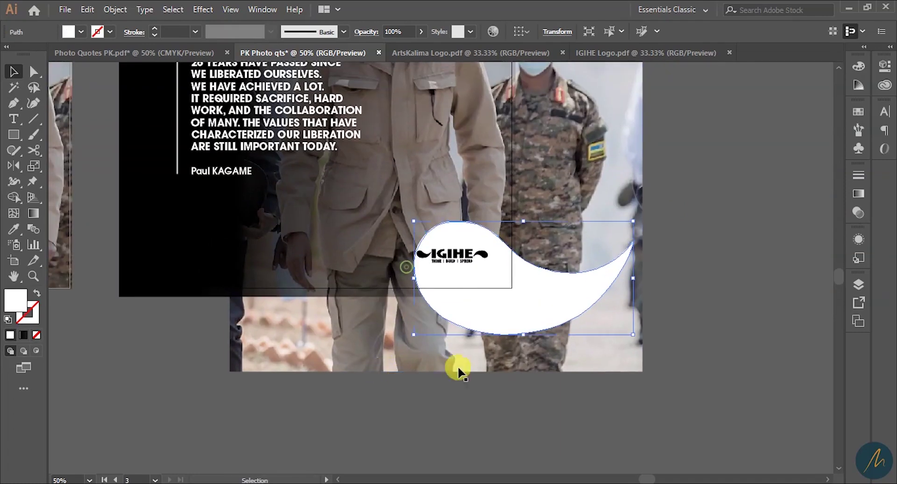
pyautogui.moveTo(462, 247); pyautogui.dragTo(477, 254)
pyautogui.moveTo(538, 308); pyautogui.dragTo(548, 308)
pyautogui.click(731, 393)
pyautogui.moveTo(618, 323); pyautogui.dragTo(701, 415)
pyautogui.keyDown('ctrl'); pyautogui.keyDown('alt'); pyautogui.click(451, 264); pyautogui.keyUp('alt'); pyautogui.keyUp('ctrl')
pyautogui.moveTo(540, 332); pyautogui.dragTo(537, 407)
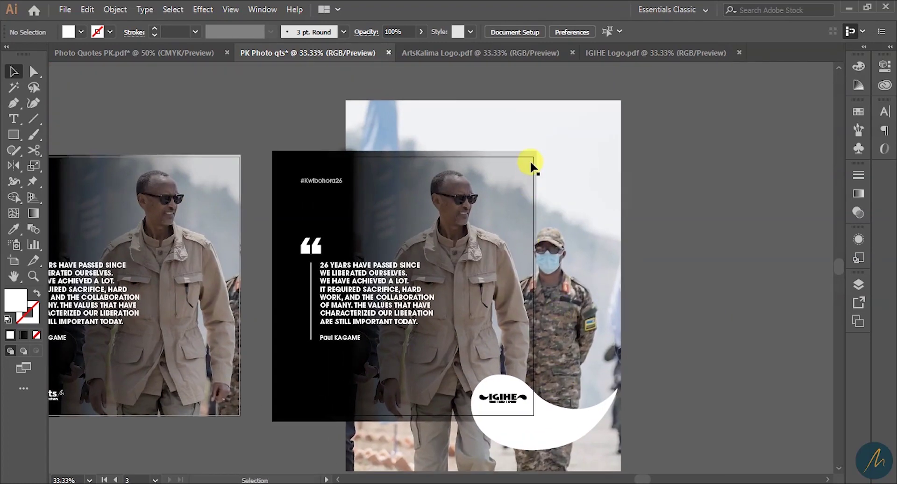
# - Create a 30 x 30 cm rectangle beside the third artboard
pyautogui.moveTo(534, 165); pyautogui.dragTo(537, 186)
pyautogui.hotkey('ctrl', 'z')
pyautogui.scroll(-3, 576, 250)
pyautogui.press('m')
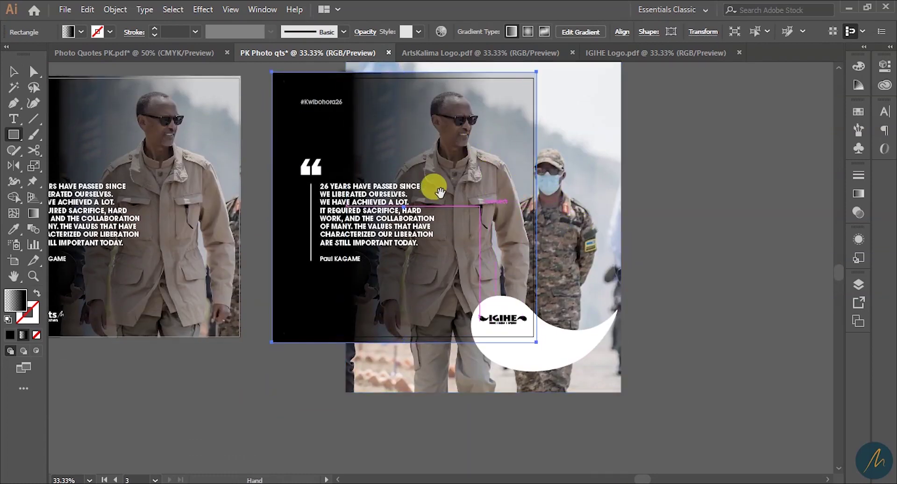
pyautogui.moveTo(434, 190); pyautogui.dragTo(469, 215)
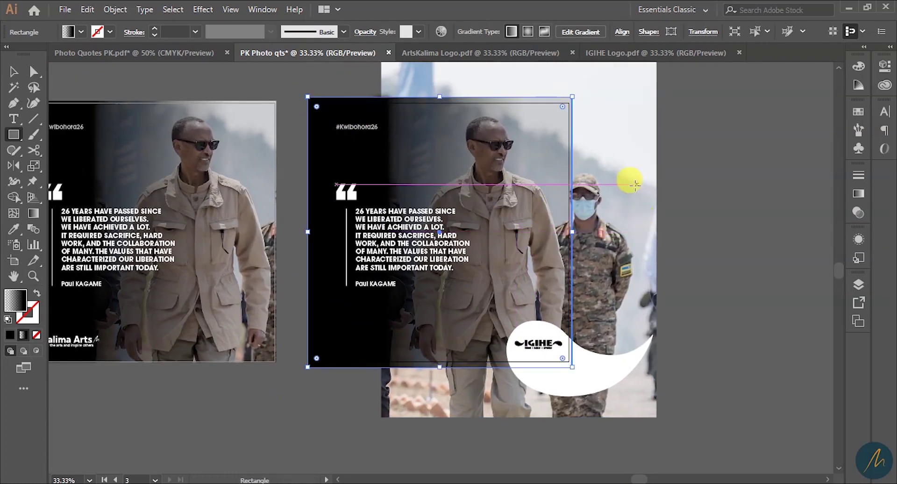
pyautogui.click(620, 204)
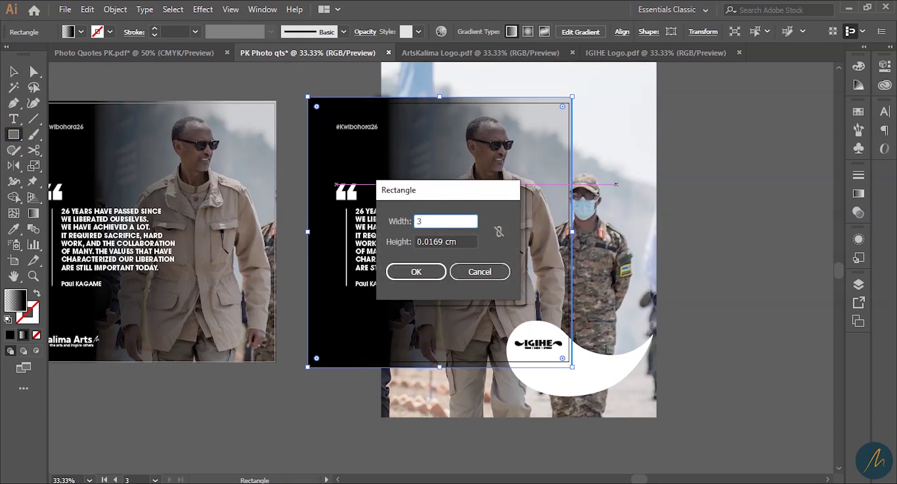
pyautogui.press('Tab')
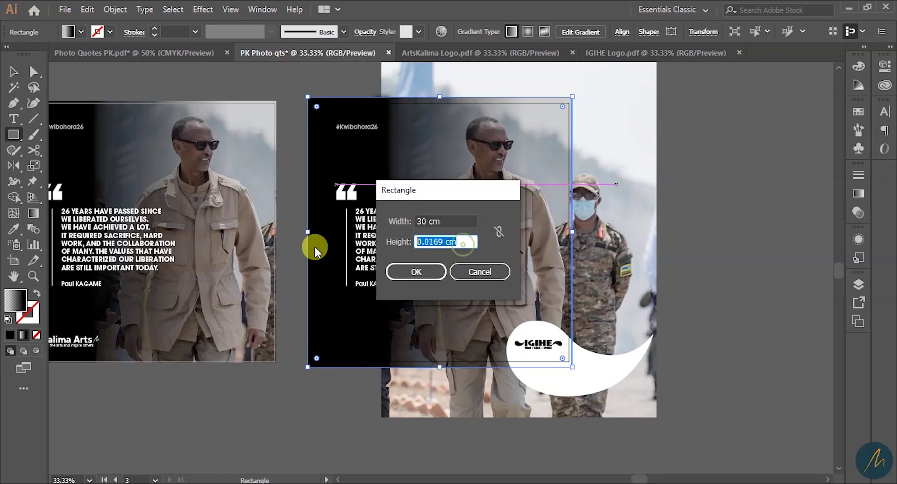
pyautogui.write('30')
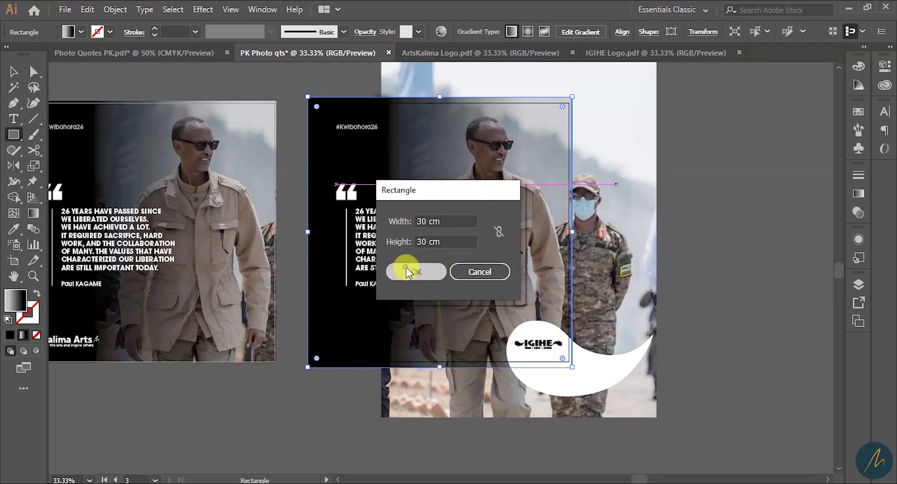
pyautogui.click(412, 270)
# - Align the new rectangle with the third artboard and enlarge it slightly past the artboard edges
pyautogui.press('v')
pyautogui.moveTo(715, 244); pyautogui.dragTo(413, 174)
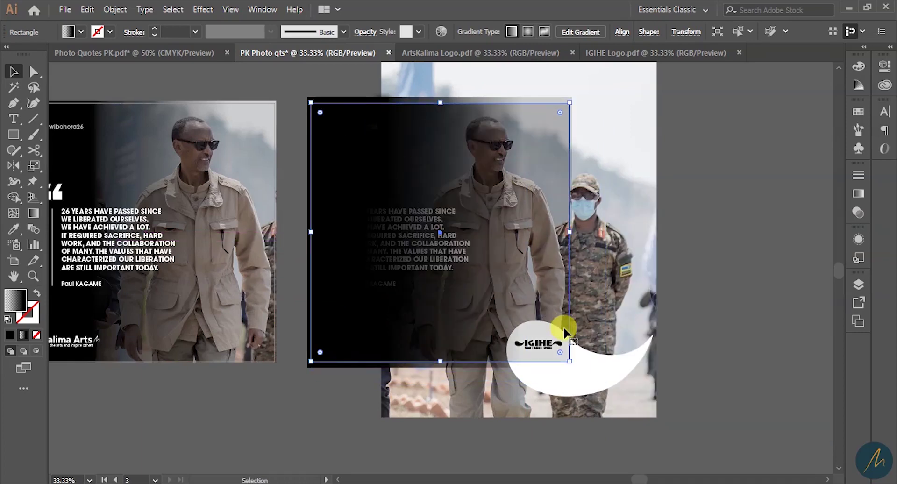
pyautogui.moveTo(569, 362); pyautogui.dragTo(573, 368)
# - Make a clipping mask from the new rectangle and all the artwork on the third artboard
pyautogui.moveTo(727, 439); pyautogui.dragTo(310, 79)
pyautogui.rightClick(458, 130)
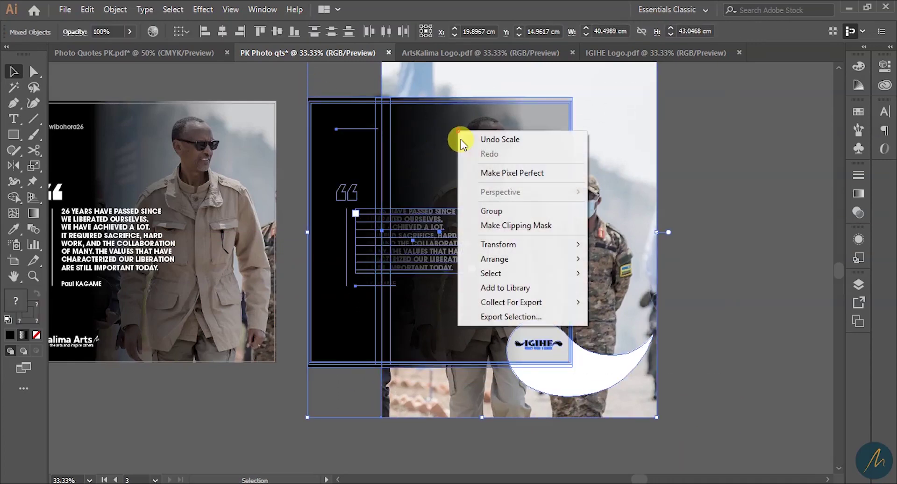
pyautogui.click(511, 223)
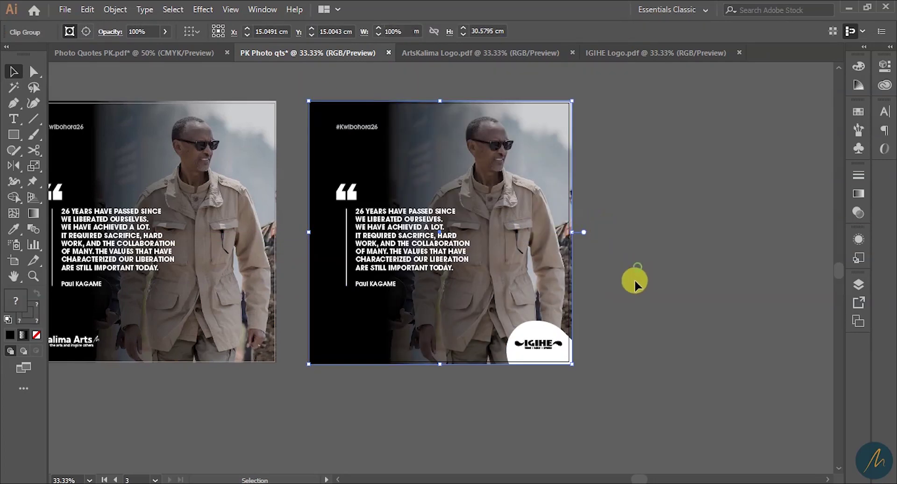
pyautogui.click(637, 276)
# - Isolate the second artboard's clip group, nudge the Kalima Arts logo up slightly, and exit isolation
pyautogui.press('space')
pyautogui.moveTo(467, 264); pyautogui.dragTo(555, 281)
pyautogui.hscroll(-6, 481, 237)
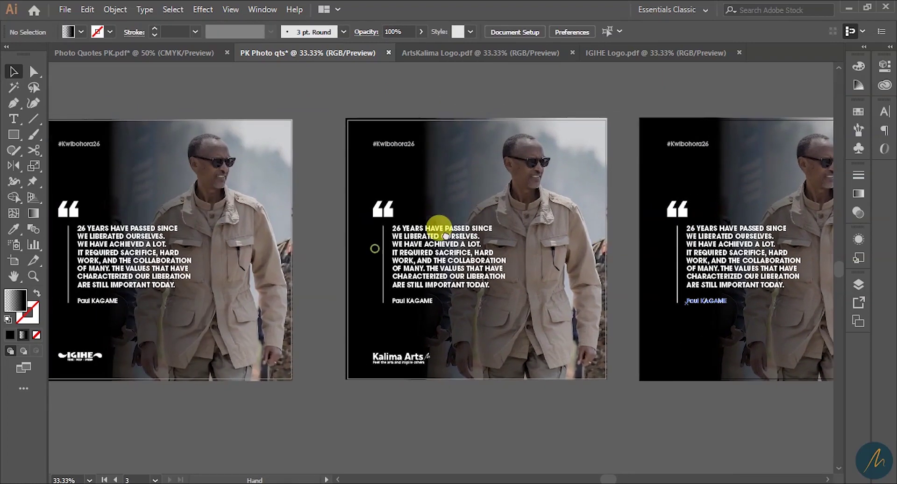
pyautogui.click(414, 361)
pyautogui.doubleClick(414, 361)
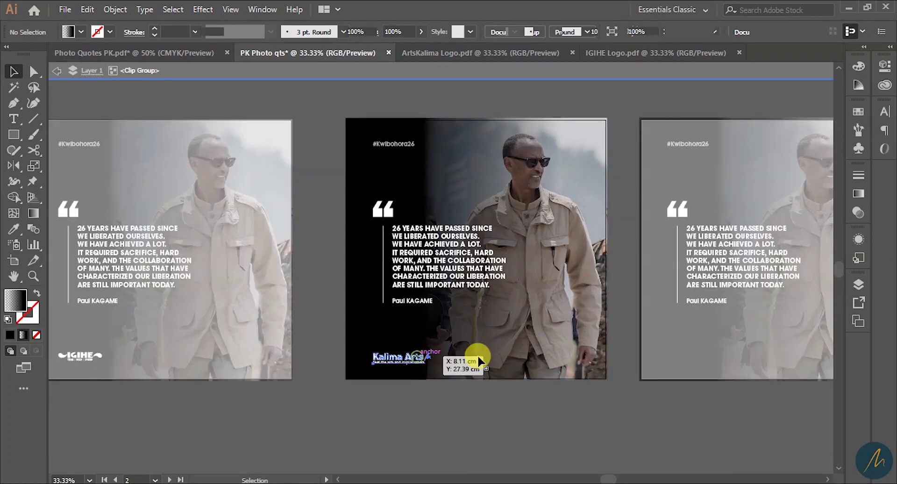
pyautogui.click(396, 364)
pyautogui.press('Up')
pyautogui.press('Up')
pyautogui.press('Up')
pyautogui.press('Up')
pyautogui.press('Up')
pyautogui.press('Up')
pyautogui.press('Up')
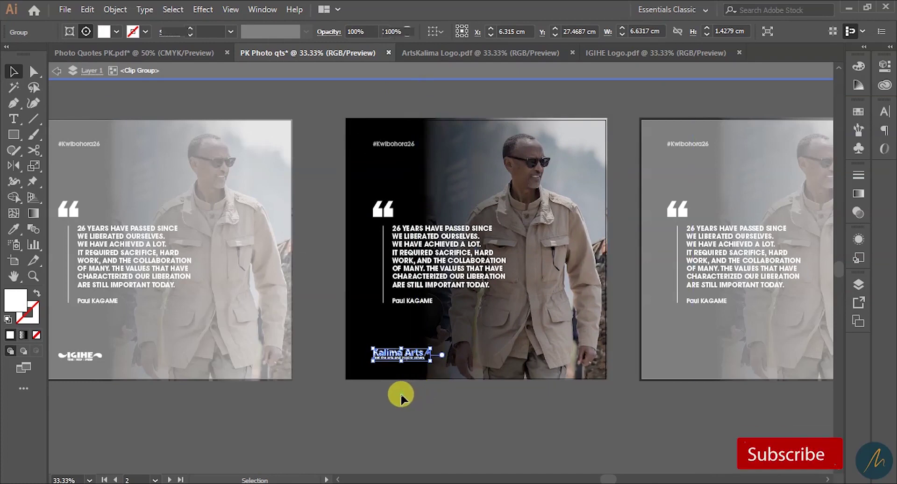
pyautogui.doubleClick(401, 395)
pyautogui.press('z')
pyautogui.keyDown('alt'); pyautogui.click(466, 299); pyautogui.keyUp('alt')
pyautogui.moveTo(550, 304); pyautogui.dragTo(548, 335)
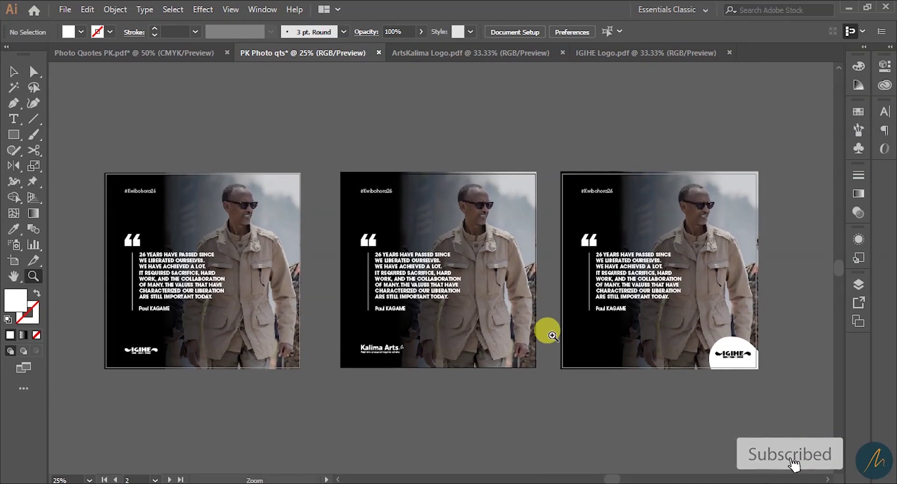
pyautogui.moveTo(468, 274); pyautogui.dragTo(503, 279)
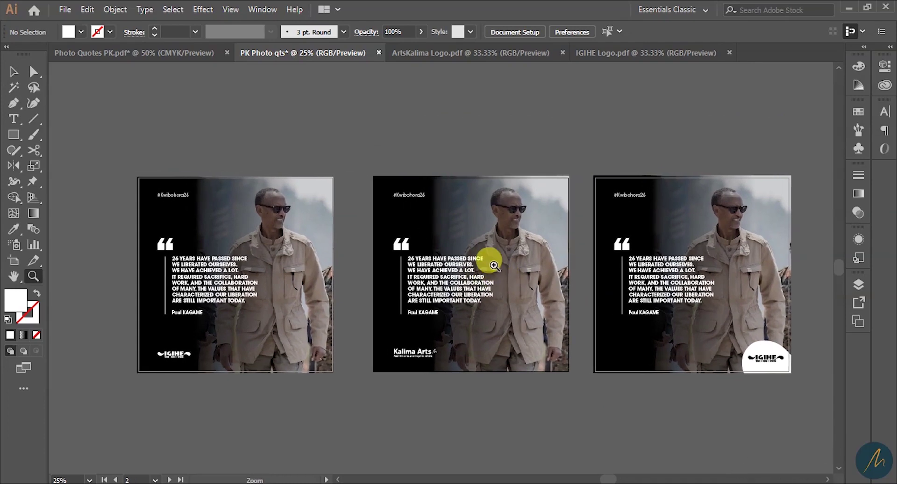